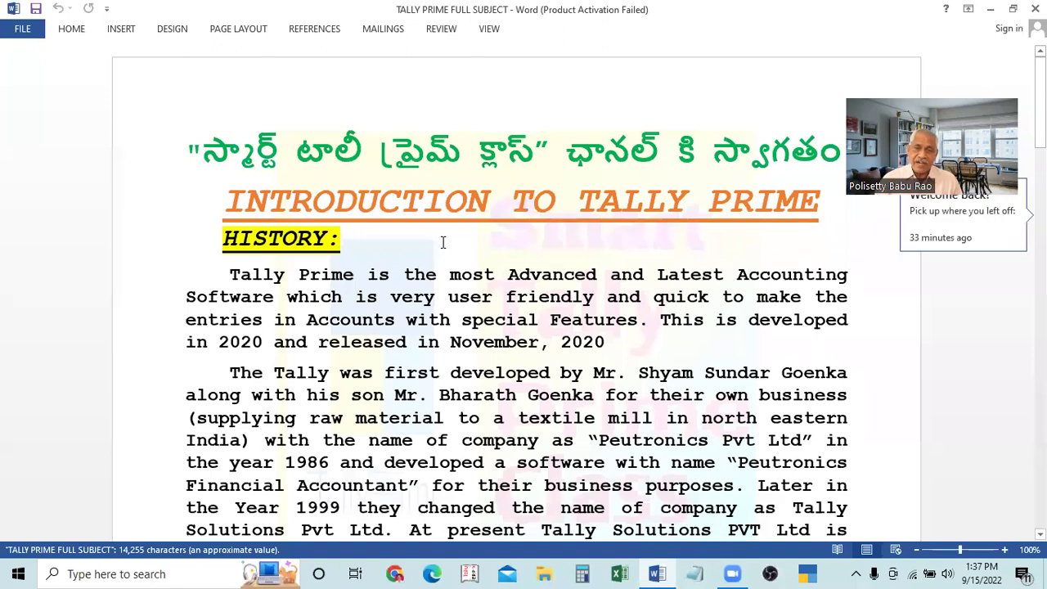
Look through the Tally Prime course notes, from the introduction to the numbered topics on licensing, companies and group company creation.
{"action": "scroll", "coordinate": [443, 242], "scroll_direction": "down", "scroll_amount": 15}
{"action": "scroll", "coordinate": [523, 327], "scroll_direction": "down", "scroll_amount": 16}
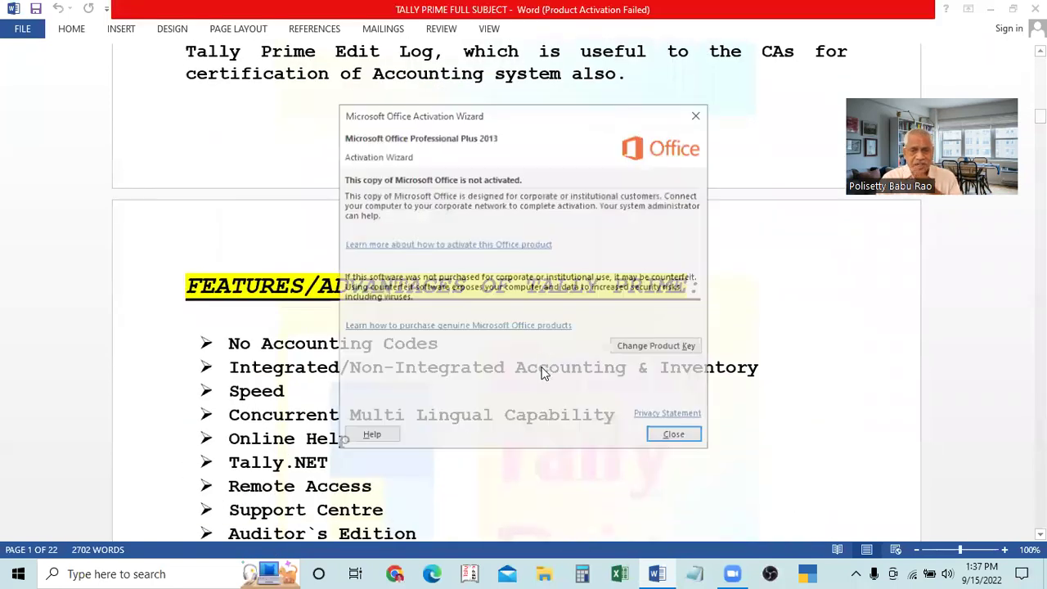
{"action": "left_click", "coordinate": [675, 437]}
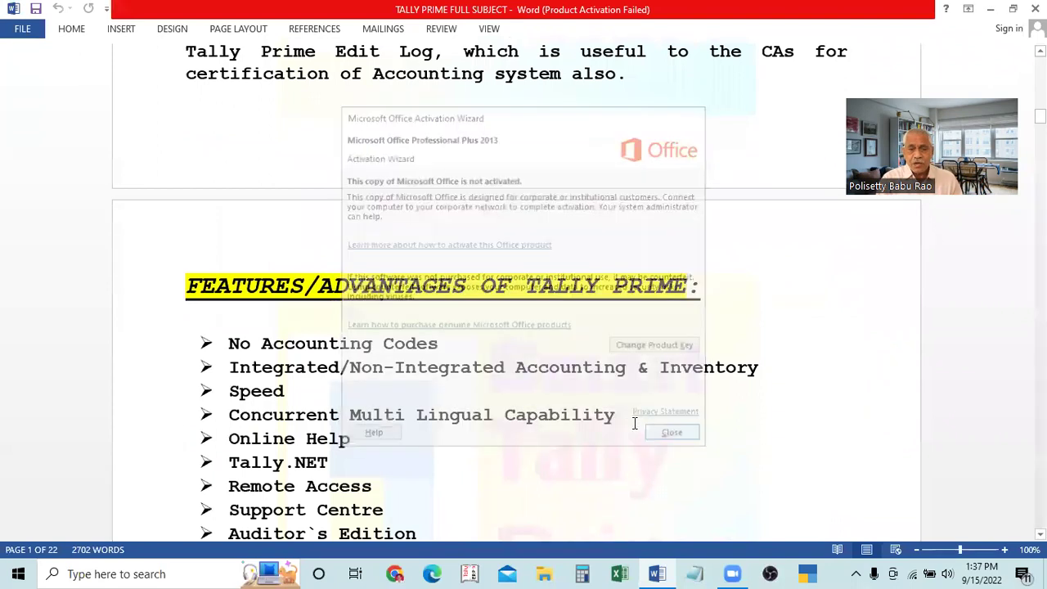
{"action": "scroll", "coordinate": [546, 446], "scroll_direction": "down", "scroll_amount": 12}
{"action": "scroll", "coordinate": [546, 446], "scroll_direction": "down", "scroll_amount": 15}
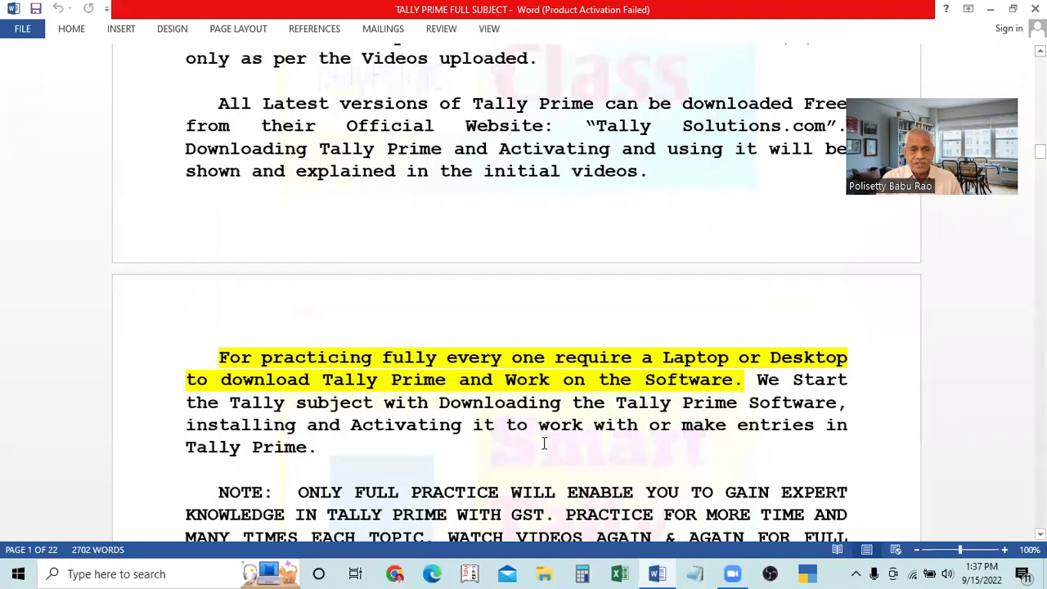
{"action": "scroll", "coordinate": [404, 497], "scroll_direction": "down", "scroll_amount": 8}
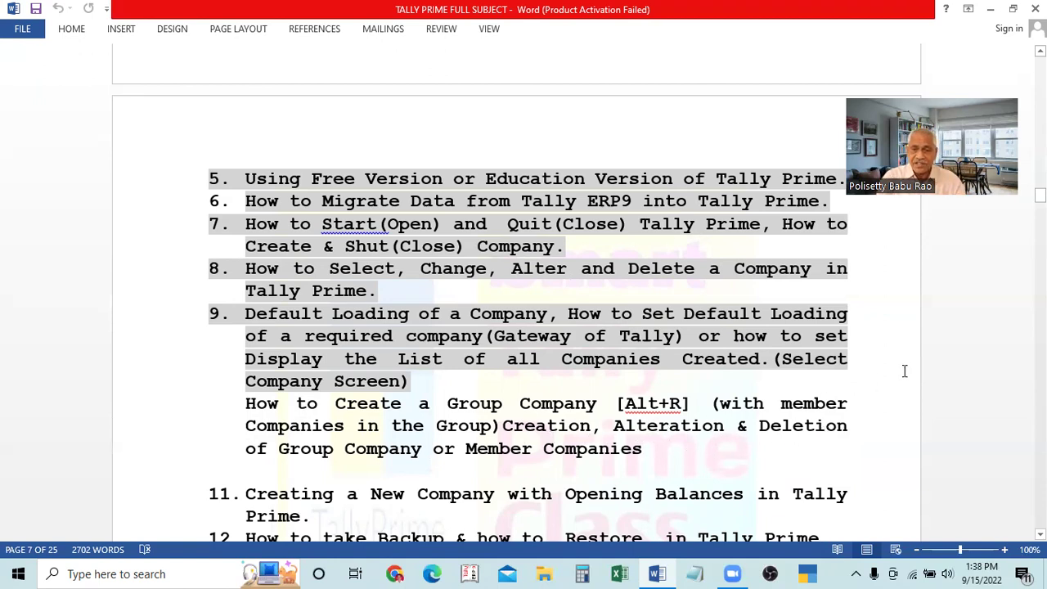
{"action": "scroll", "coordinate": [810, 415], "scroll_direction": "down", "scroll_amount": 1}
{"action": "scroll", "coordinate": [810, 415], "scroll_direction": "up", "scroll_amount": 8}
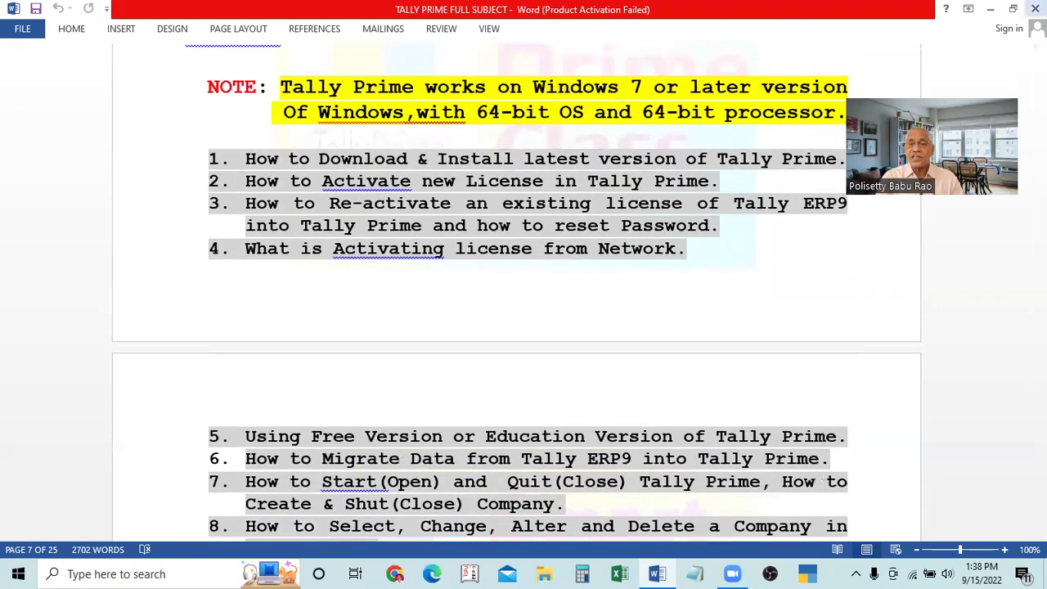
Close the course document and start TallyPrime in Educational Mode.
{"action": "left_click", "coordinate": [1035, 8]}
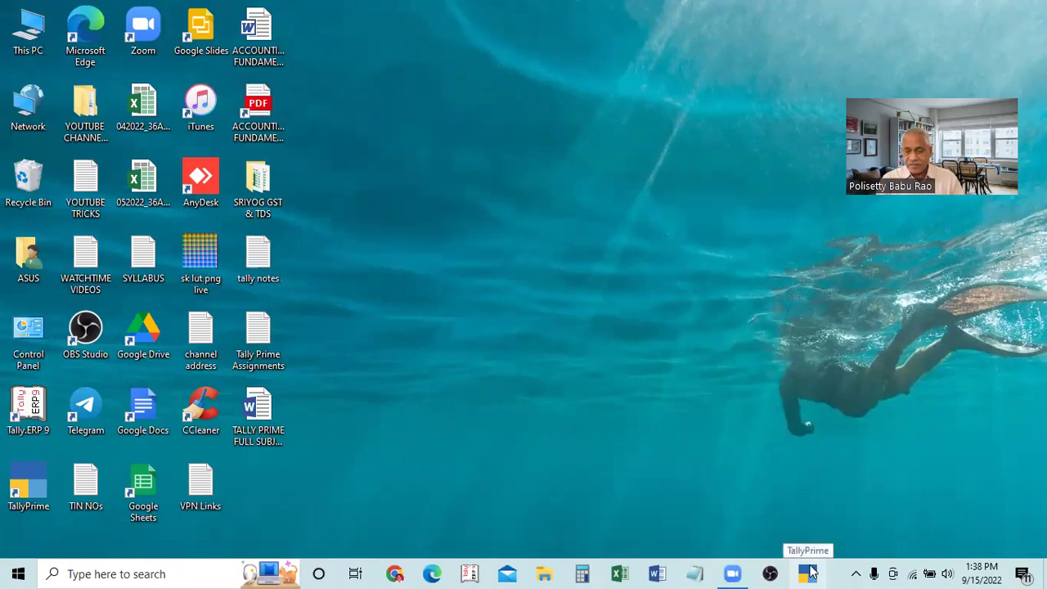
{"action": "double_click", "coordinate": [47, 503]}
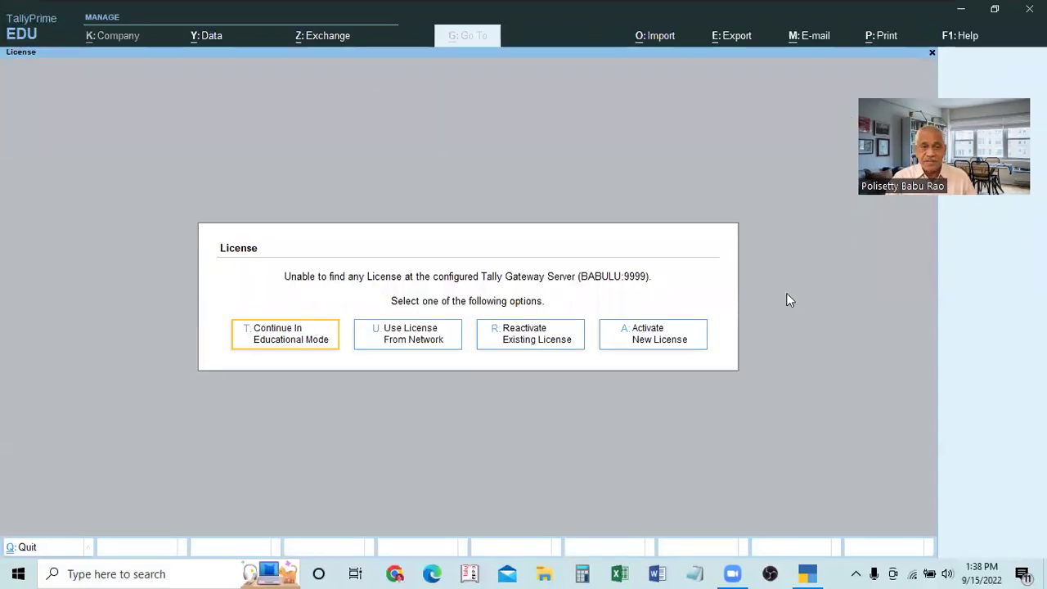
{"action": "left_click", "coordinate": [280, 340]}
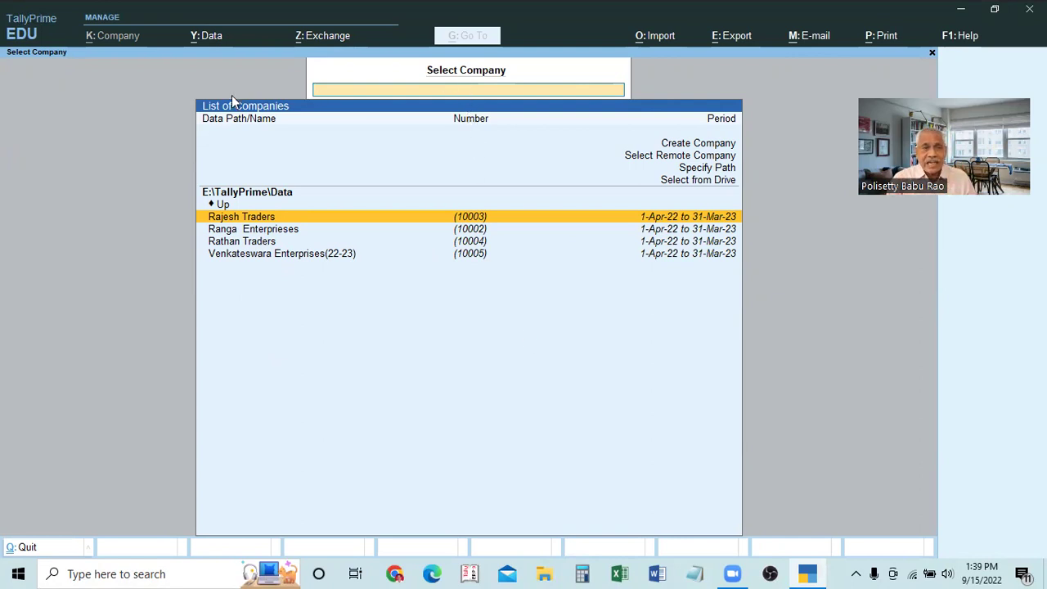
Start creating a company named Member Company-1, keeping the same mailing name and leaving the address empty.
{"action": "left_click", "coordinate": [695, 144]}
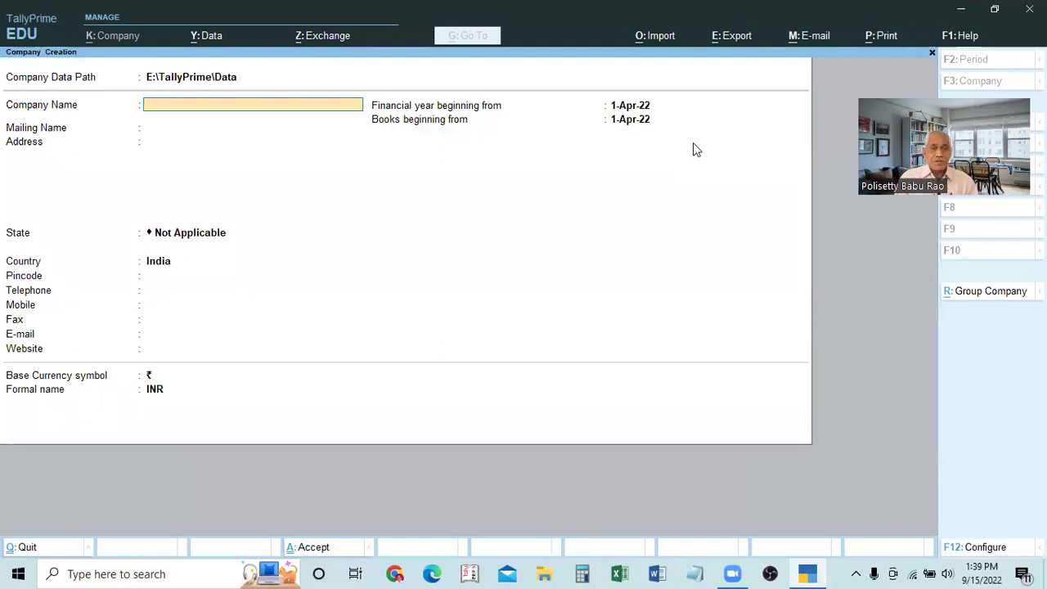
{"action": "type", "text": "Member Com"}
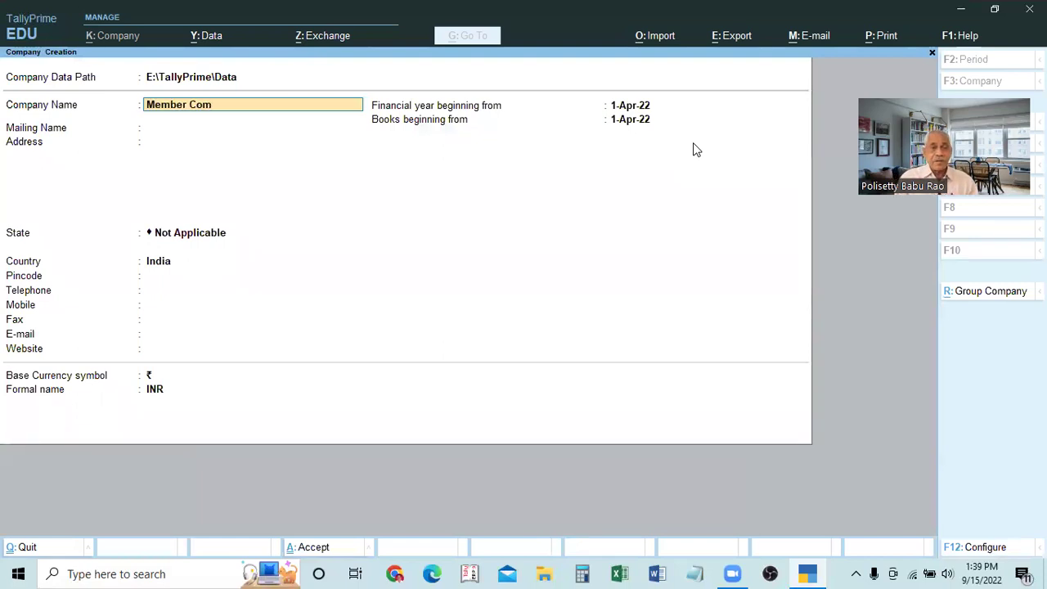
{"action": "type", "text": "pany"}
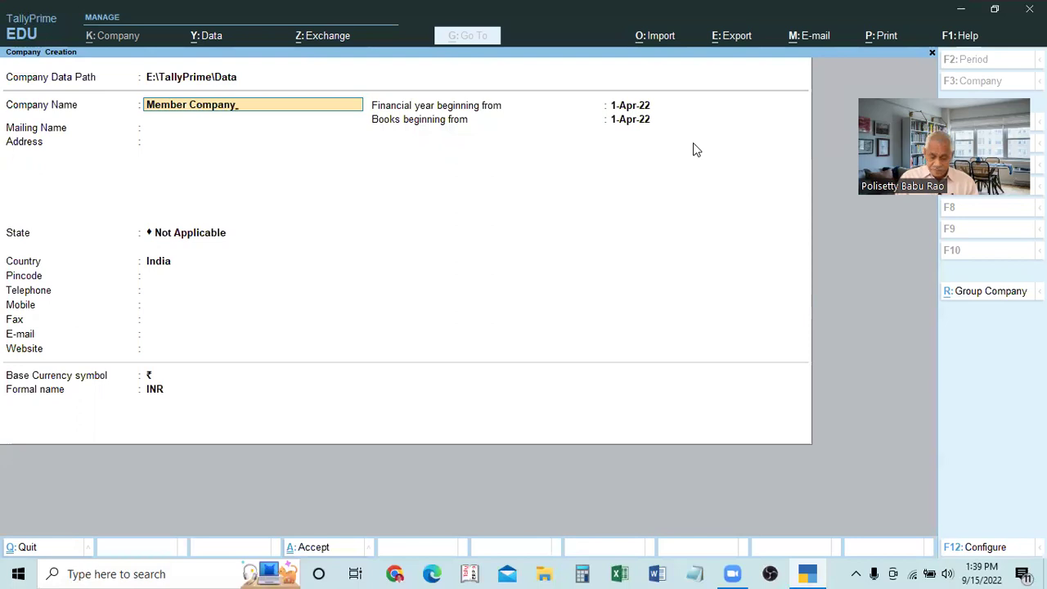
{"action": "key", "text": "Return"}
{"action": "key", "text": "Return"}
{"action": "key", "text": "Return"}
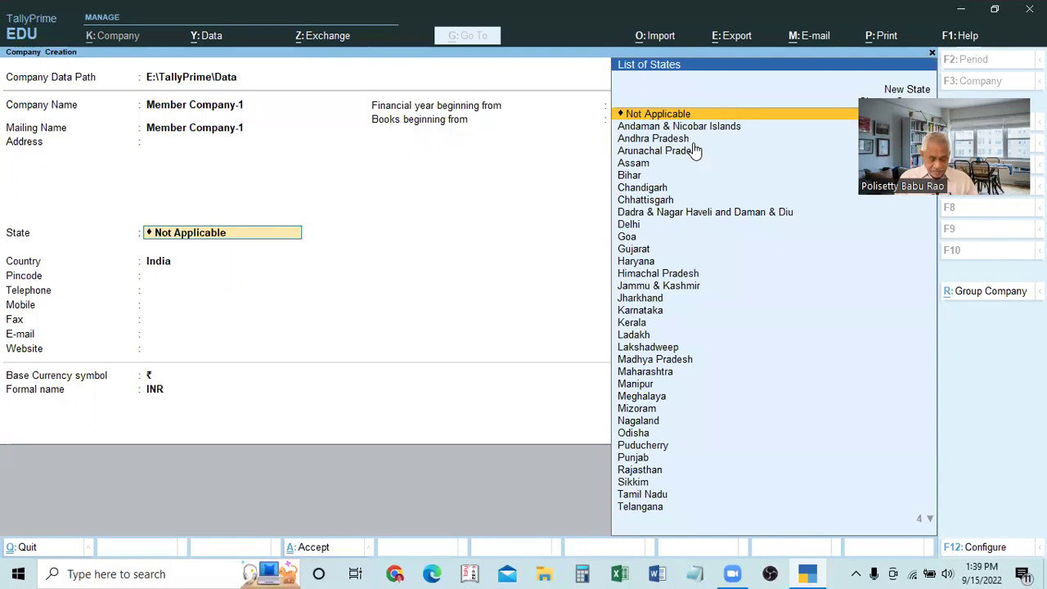
Set the state of Member Company-1 to Telangana and leave the pincode empty.
{"action": "type", "text": "Tele"}
{"action": "key", "text": "BackSpace"}
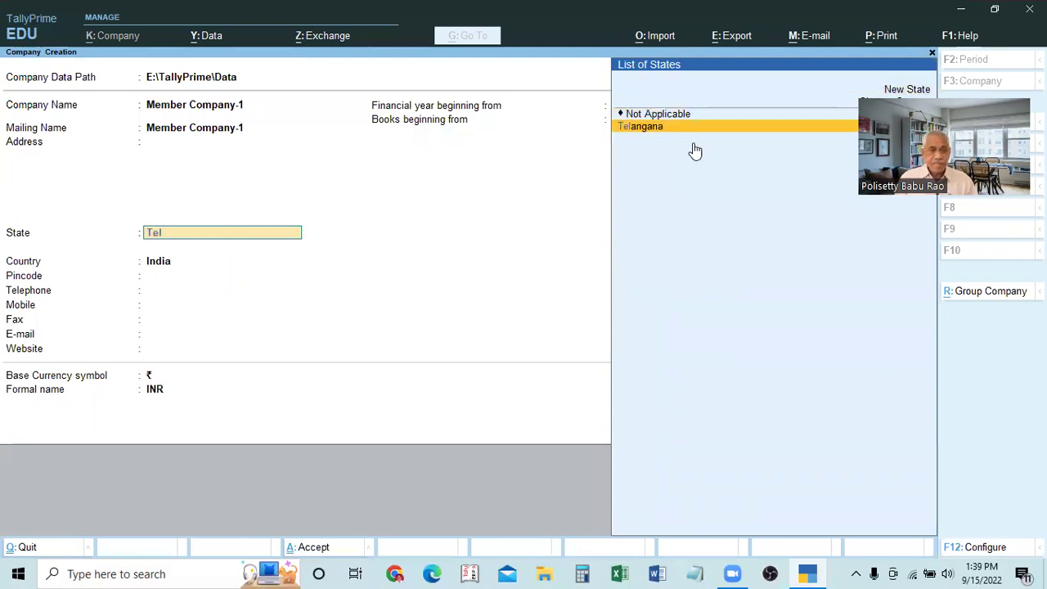
{"action": "type", "text": "an"}
{"action": "key", "text": "Return"}
{"action": "key", "text": "Return"}
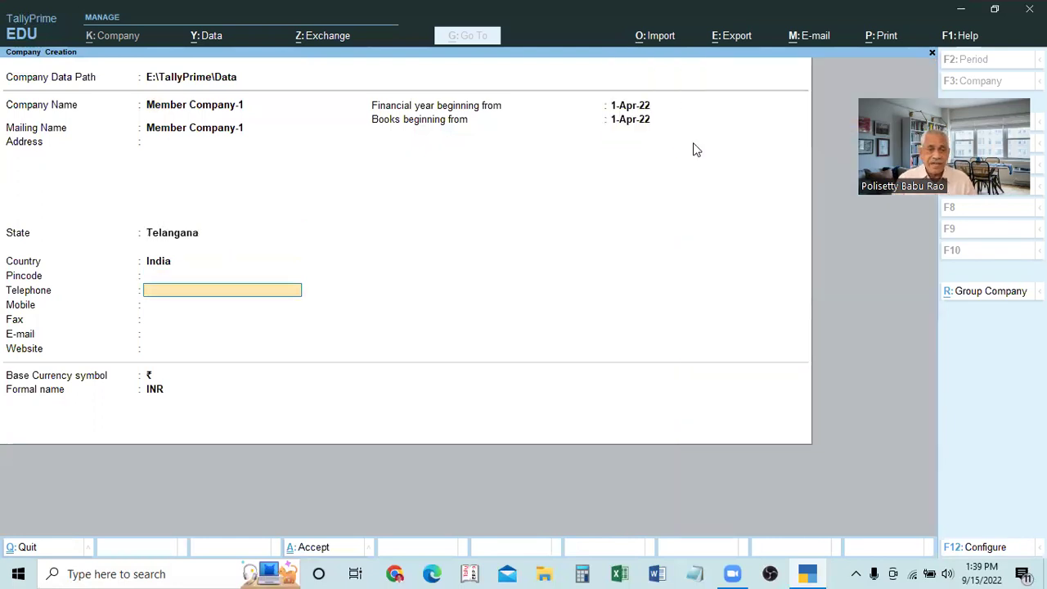
Save Member Company-1 with its remaining contact details empty and leave its features screen without changing any feature.
{"action": "key", "text": "Return"}
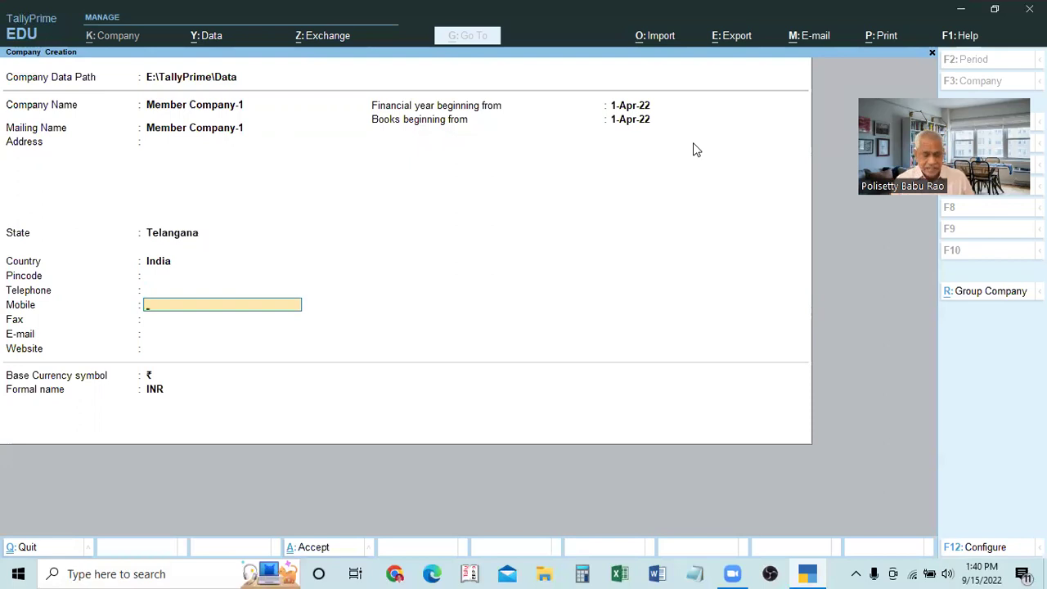
{"action": "key", "text": "ctrl"}
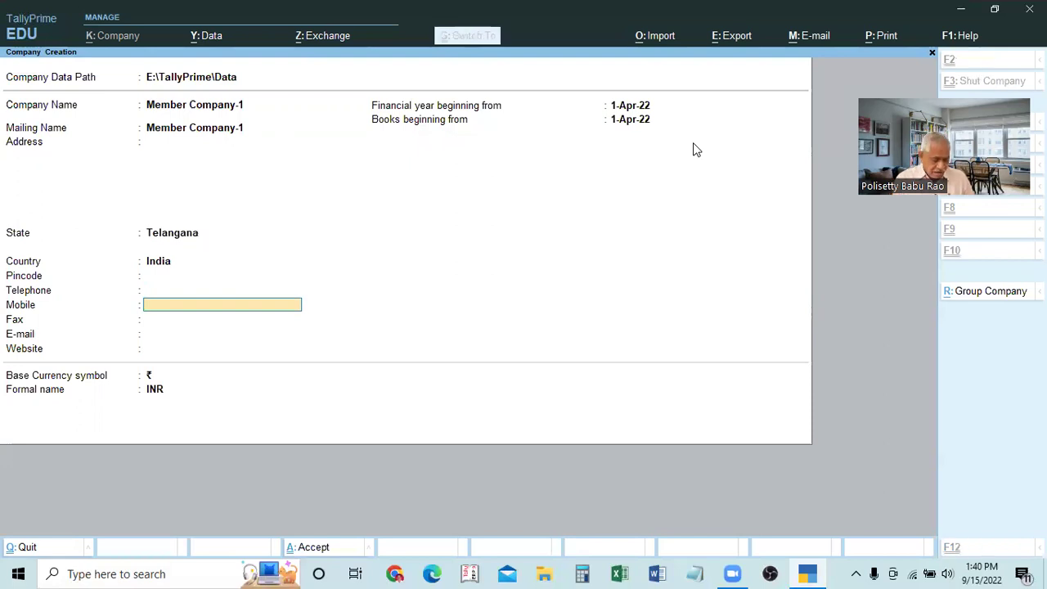
{"action": "key", "text": "ctrl+a"}
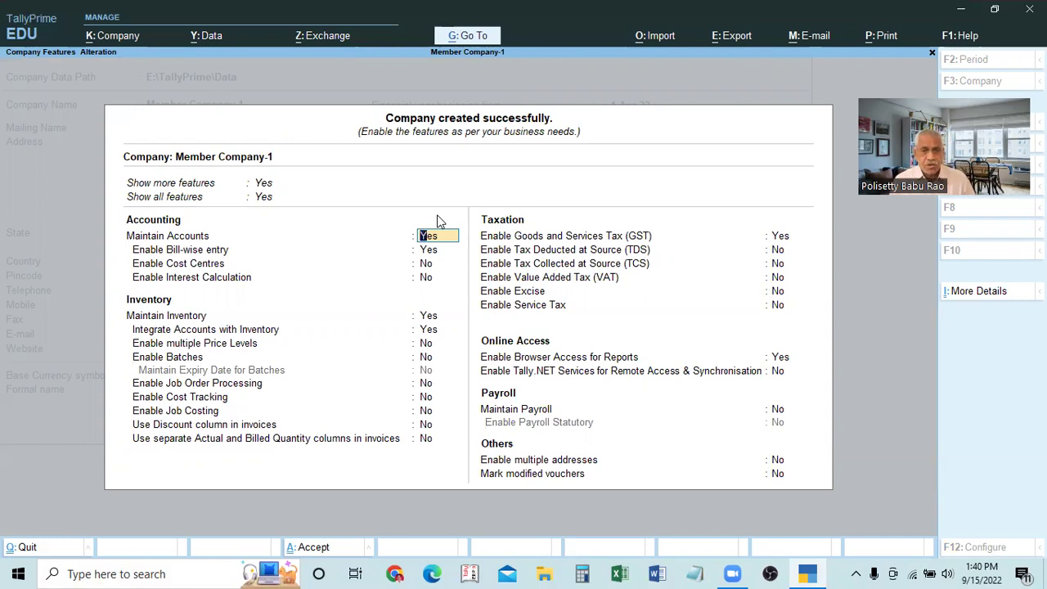
{"action": "key", "text": "BackSpace"}
{"action": "key", "text": "Escape"}
{"action": "key", "text": "y"}
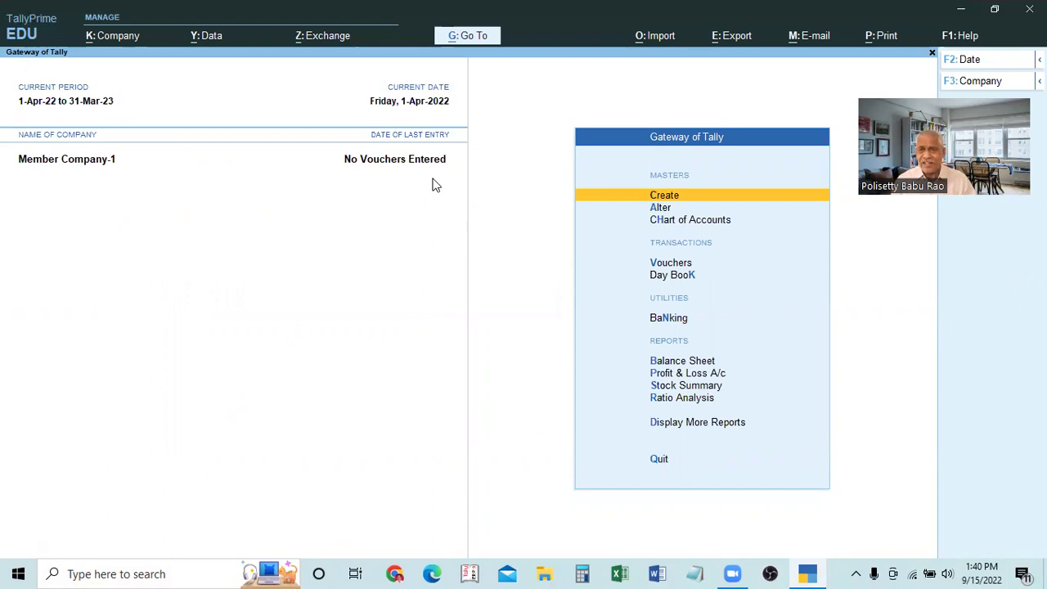
View the company commands and the list of companies, choosing Member Company-1 from the list.
{"action": "left_click", "coordinate": [114, 37]}
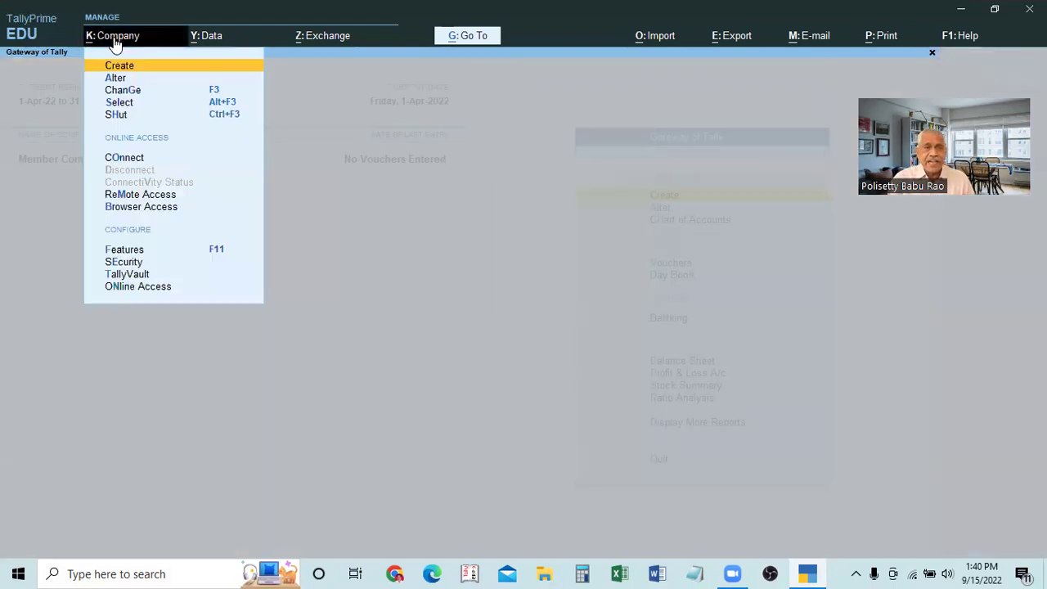
{"action": "left_click", "coordinate": [362, 271]}
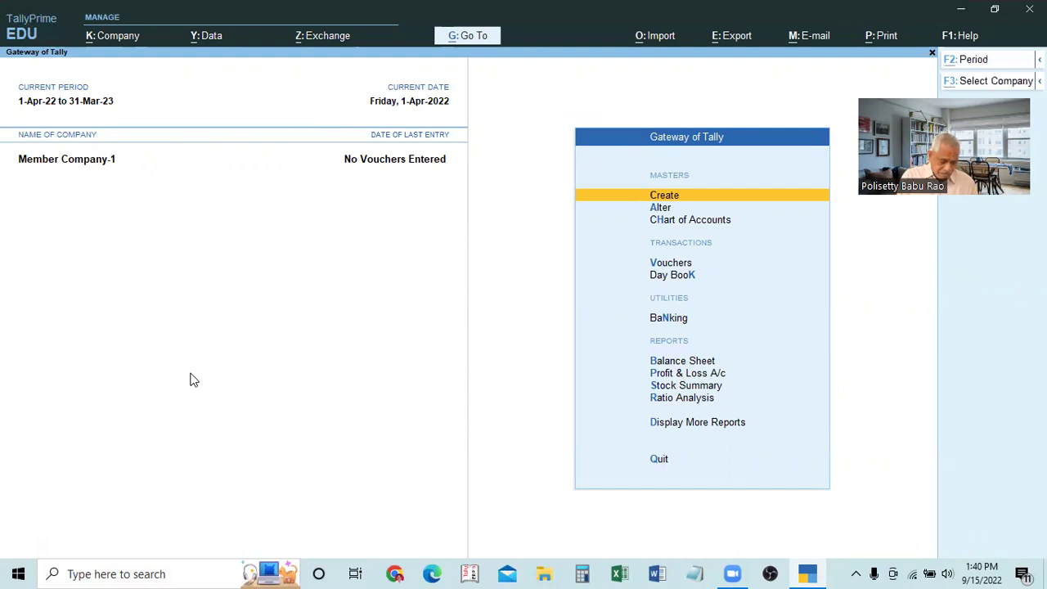
{"action": "key", "text": "F3"}
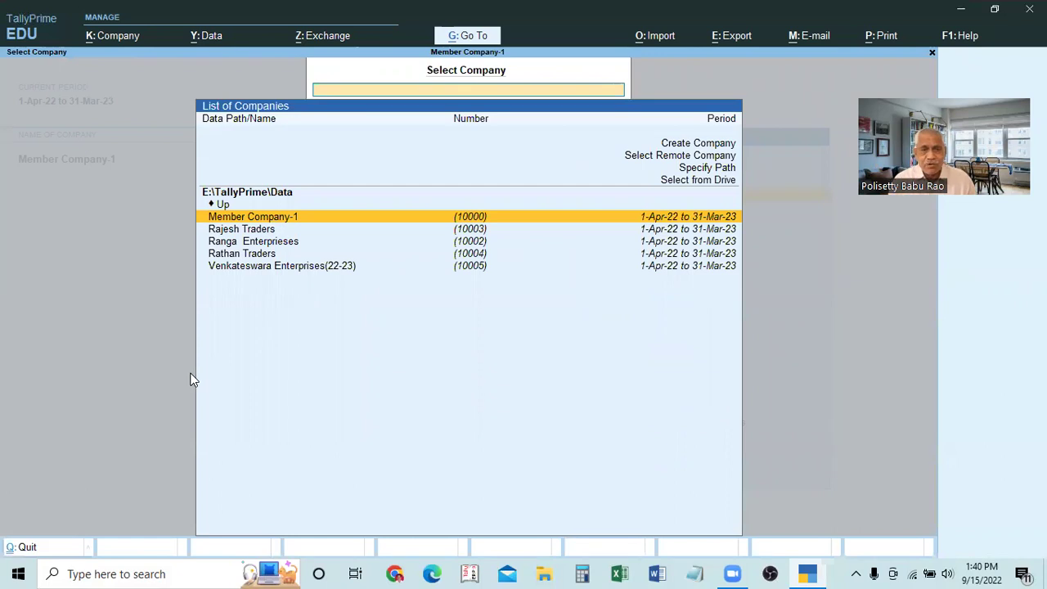
{"action": "key", "text": "Return"}
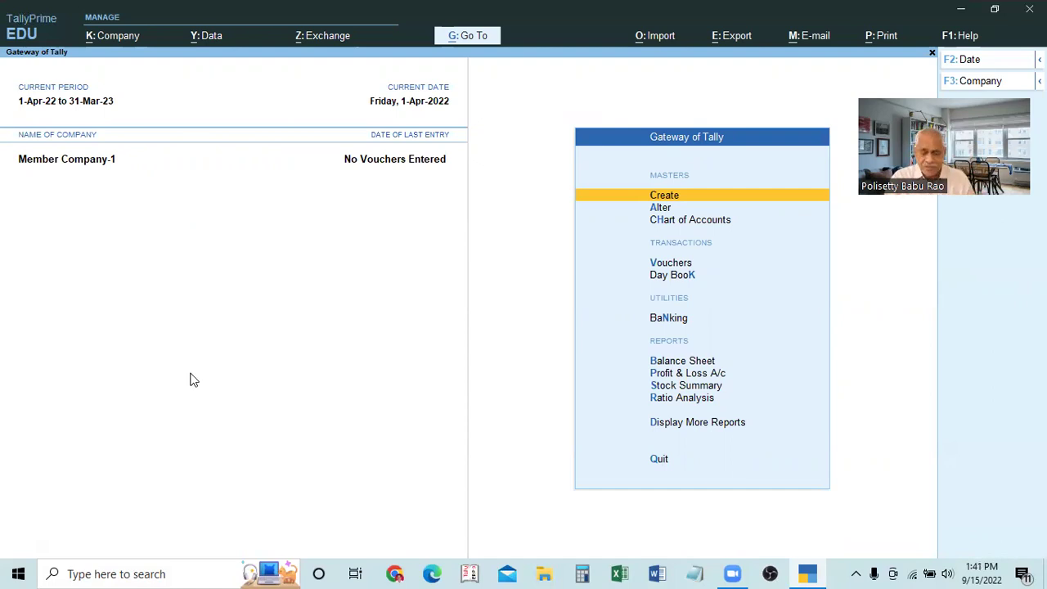
Start creating a second company named Member Company-2.
{"action": "left_click", "coordinate": [106, 39]}
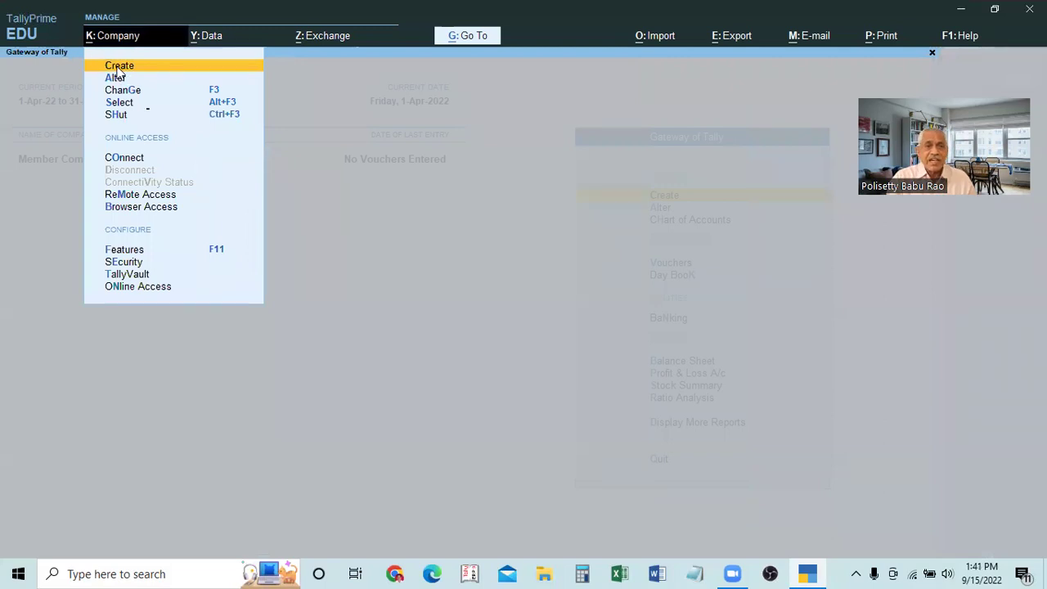
{"action": "left_click", "coordinate": [117, 67]}
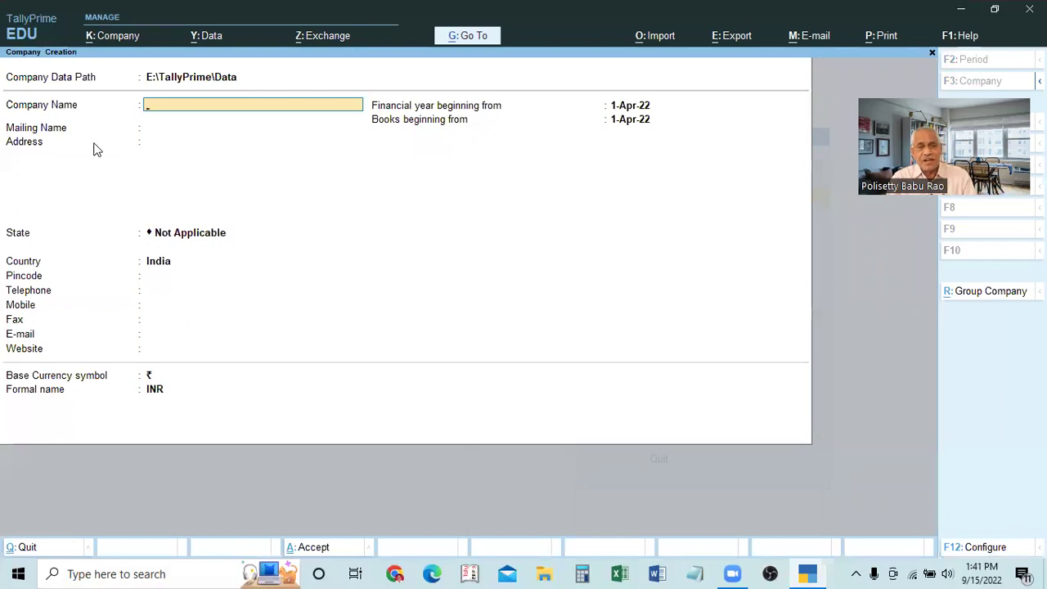
{"action": "type", "text": "Memeb"}
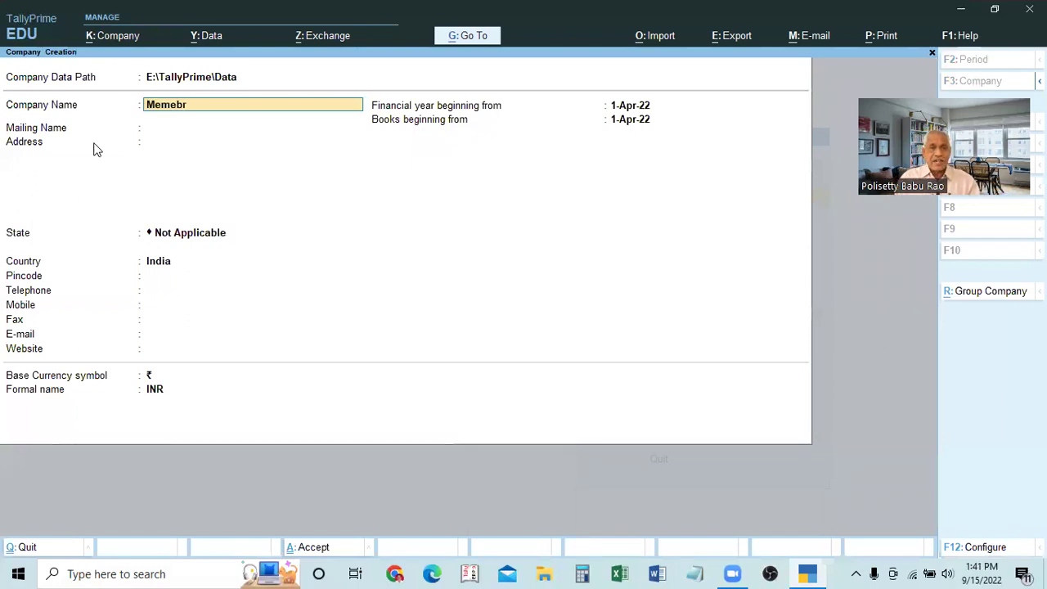
{"action": "type", "text": "r"}
{"action": "key", "text": "BackSpace"}
{"action": "key", "text": "BackSpace"}
{"action": "key", "text": "BackSpace"}
{"action": "type", "text": "ber Co"}
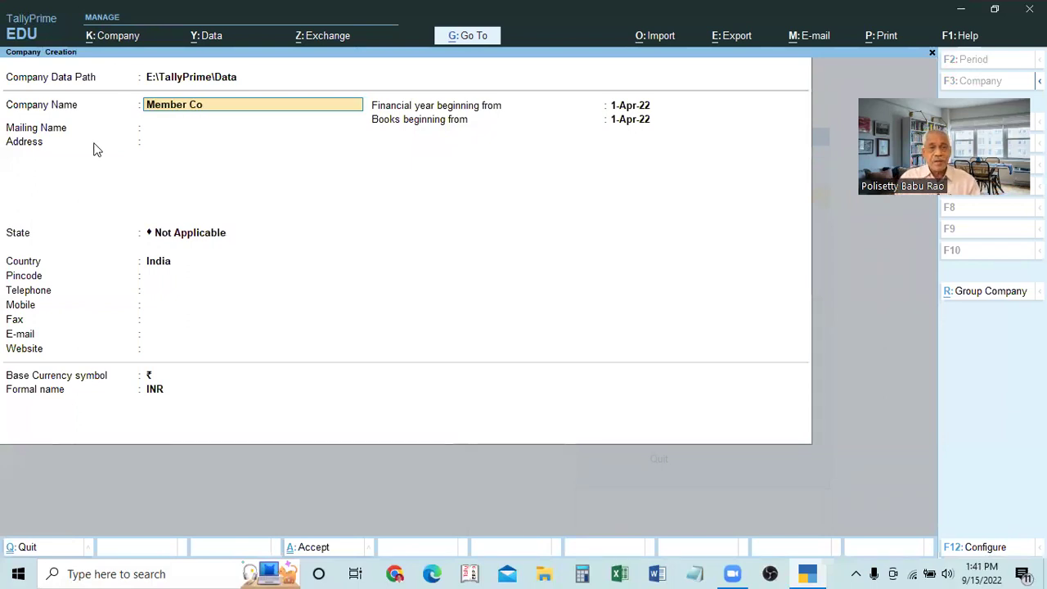
{"action": "type", "text": "mpany"}
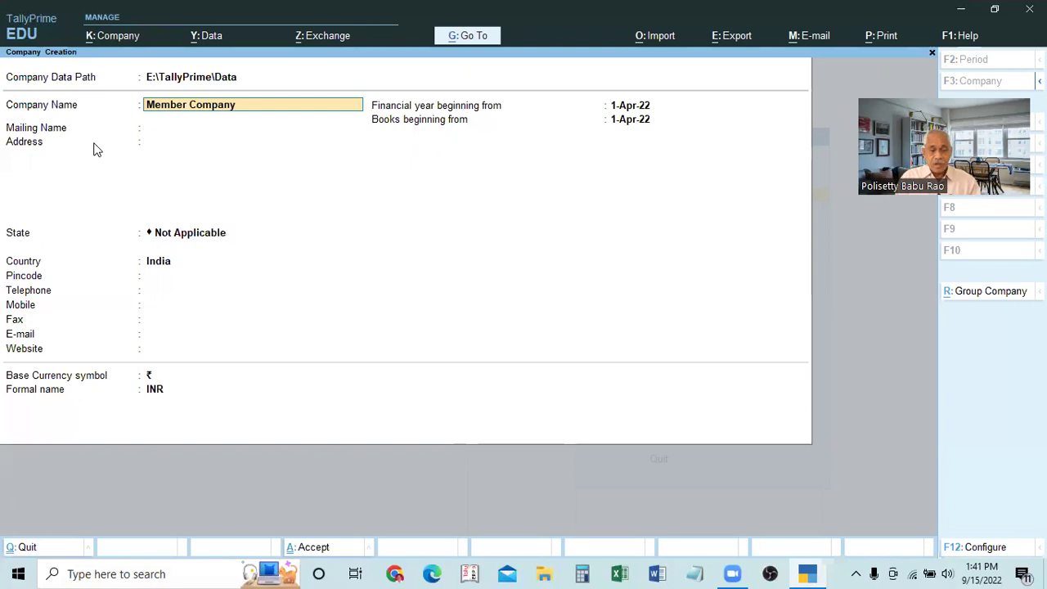
{"action": "type", "text": "-2"}
{"action": "key", "text": "Return"}
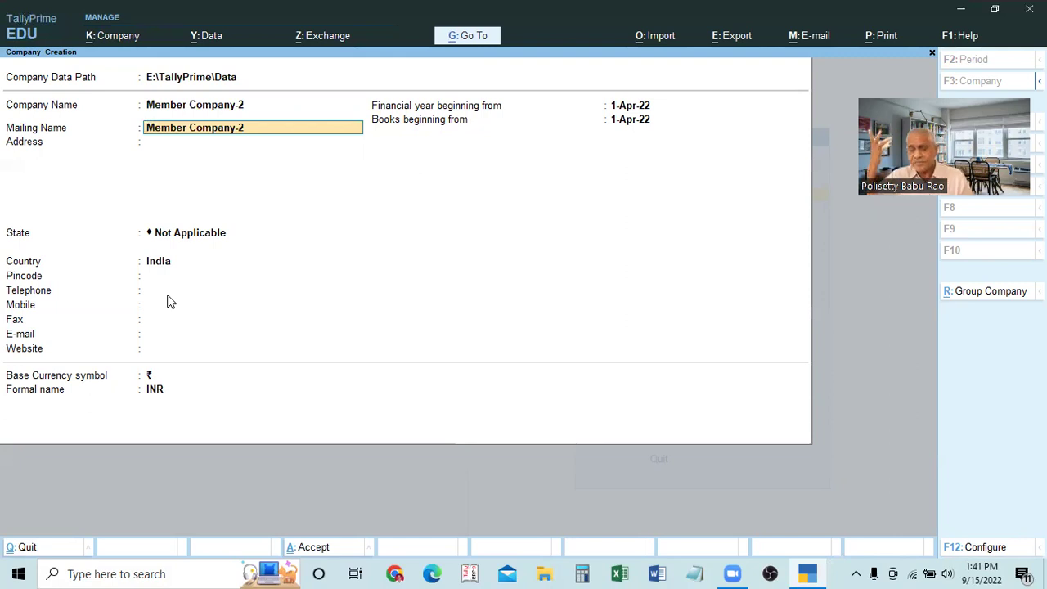
Keep the mailing name of Member Company-2, leave its address and pincode empty, and set its state to Telangana.
{"action": "key", "text": "Return"}
{"action": "key", "text": "Return"}
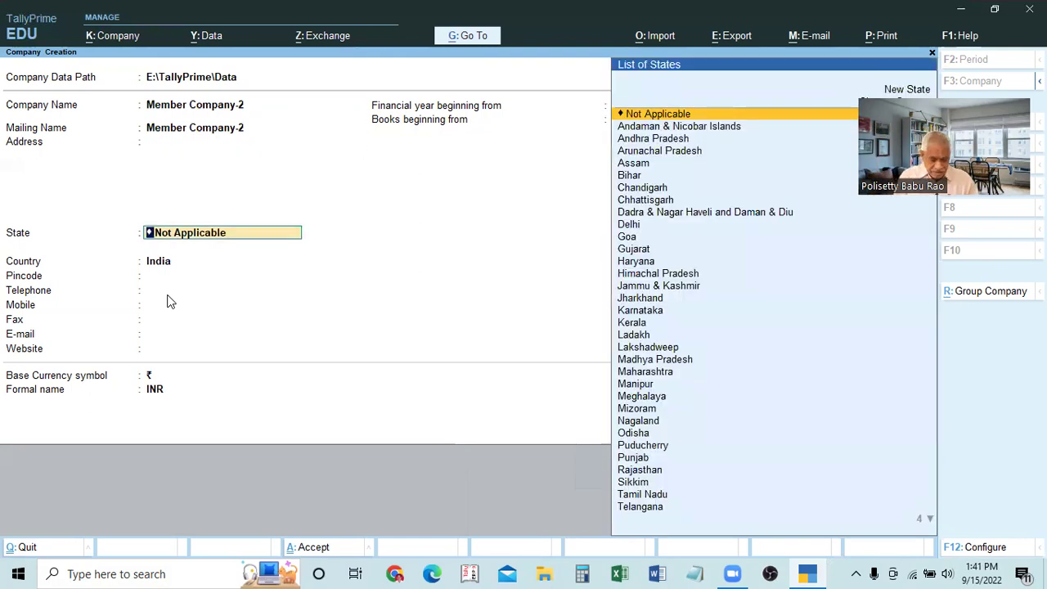
{"action": "type", "text": "Tele"}
{"action": "type", "text": "an"}
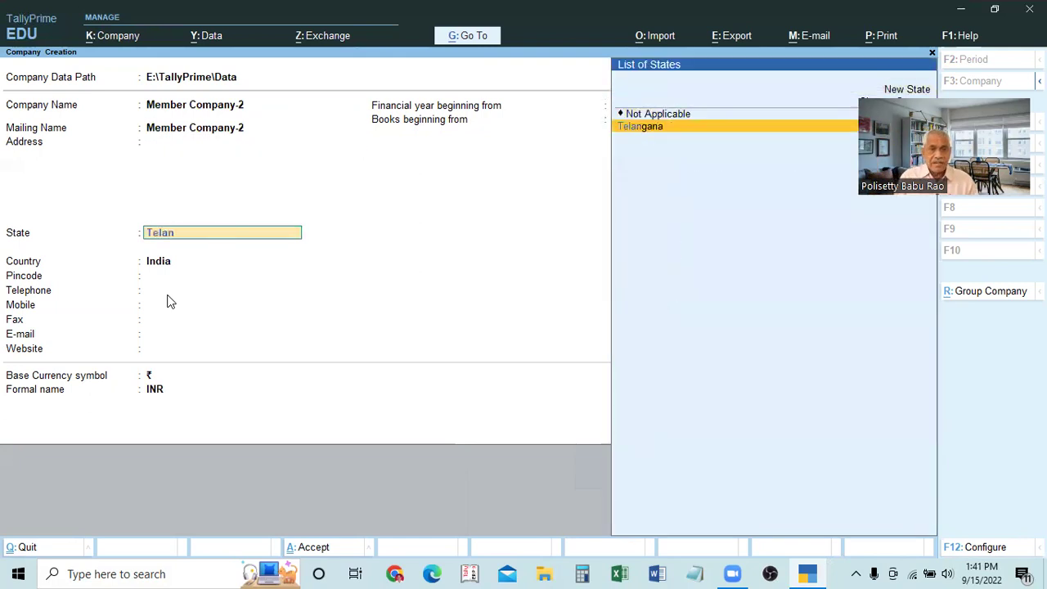
{"action": "key", "text": "Return"}
{"action": "key", "text": "Return"}
Save Member Company-2 and leave its features screen without changing any feature.
{"action": "key", "text": "ctrl"}
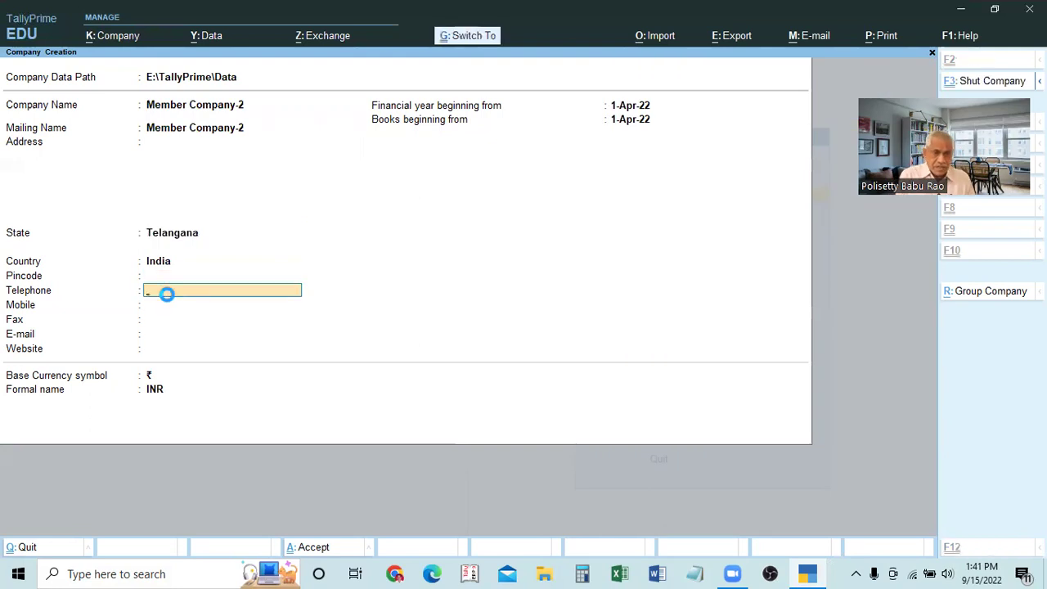
{"action": "key", "text": "ctrl+a"}
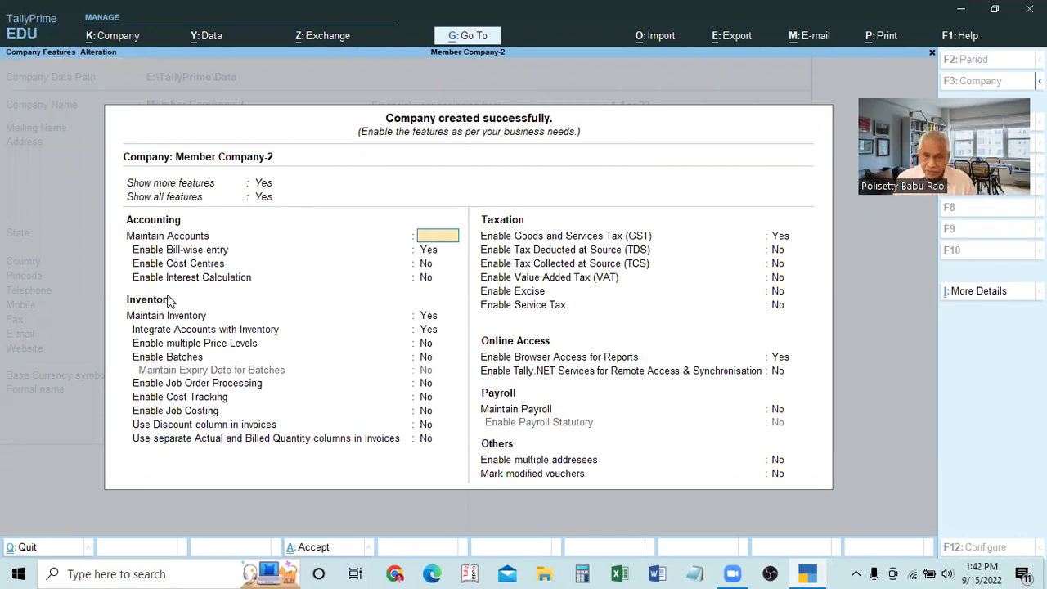
{"action": "key", "text": "Escape"}
{"action": "key", "text": "Return"}
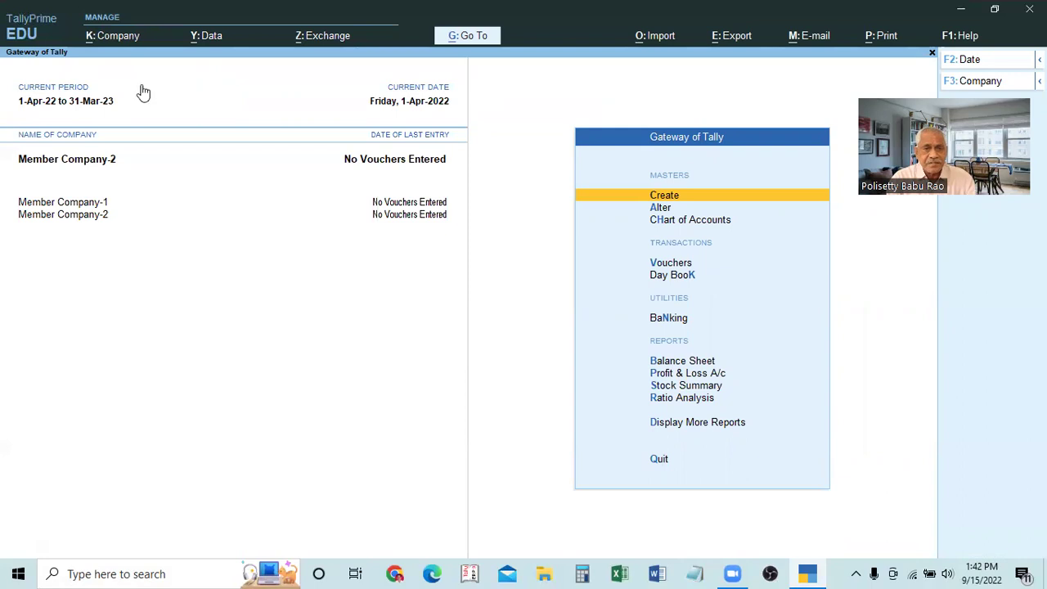
{"action": "left_click", "coordinate": [111, 36]}
{"action": "left_click", "coordinate": [111, 69]}
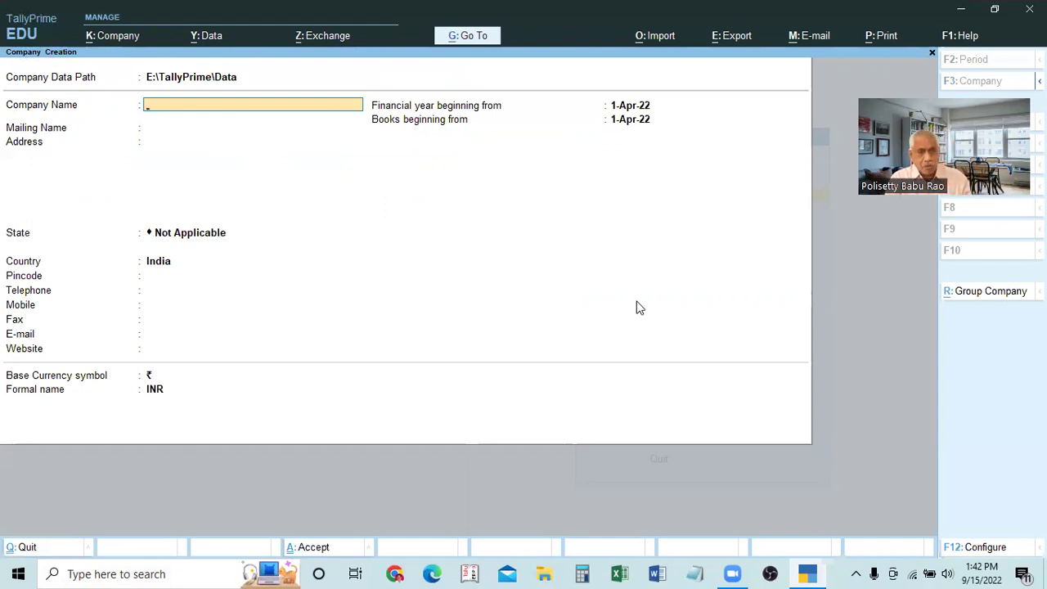
{"action": "key", "text": "Escape"}
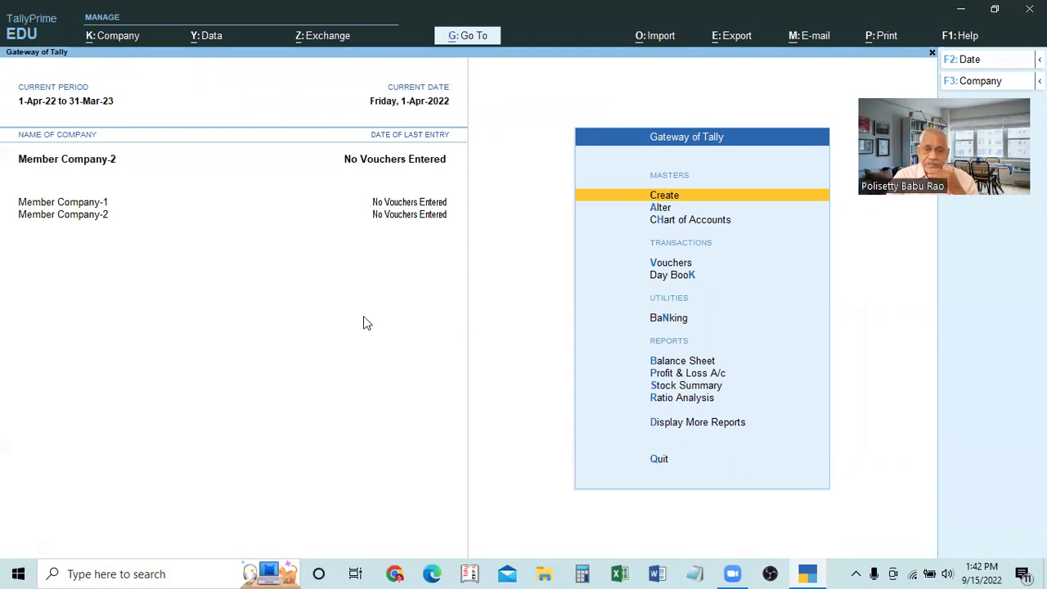
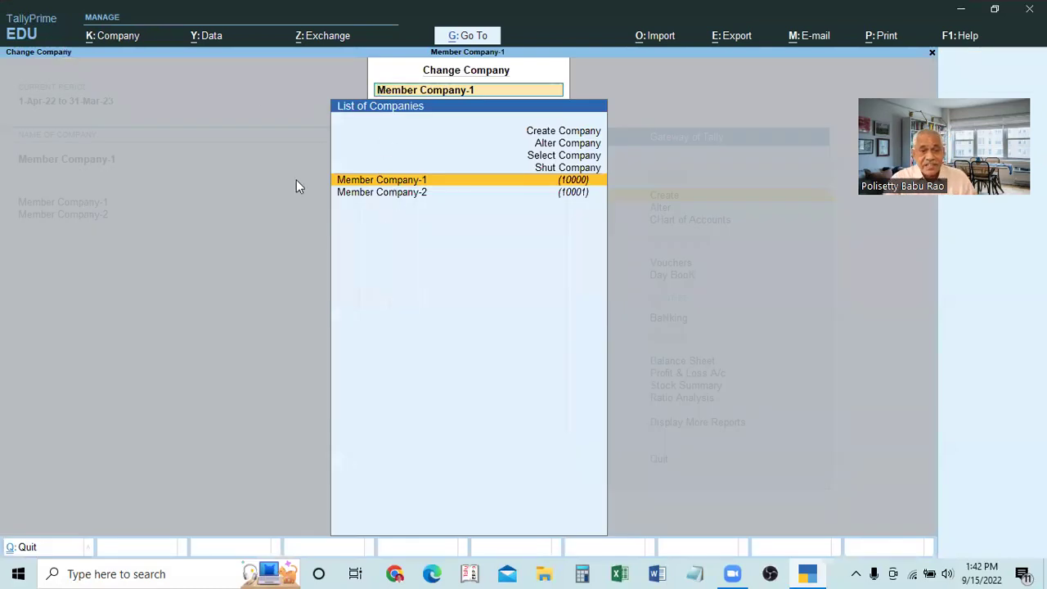
Switch the active company to Member Company-2 and view the company commands.
{"action": "left_click", "coordinate": [389, 195]}
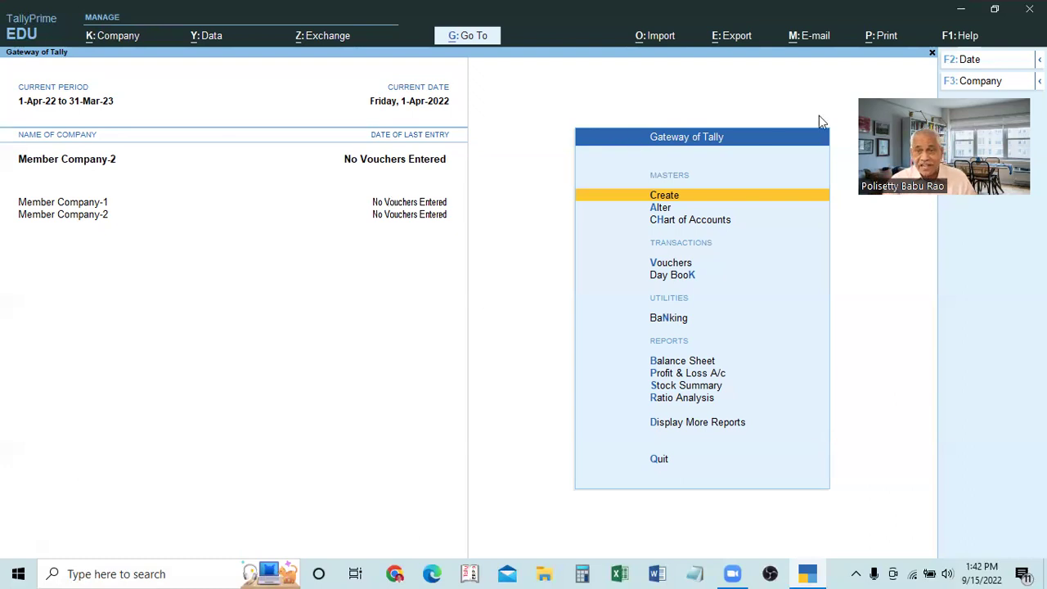
{"action": "key", "text": "alt+k"}
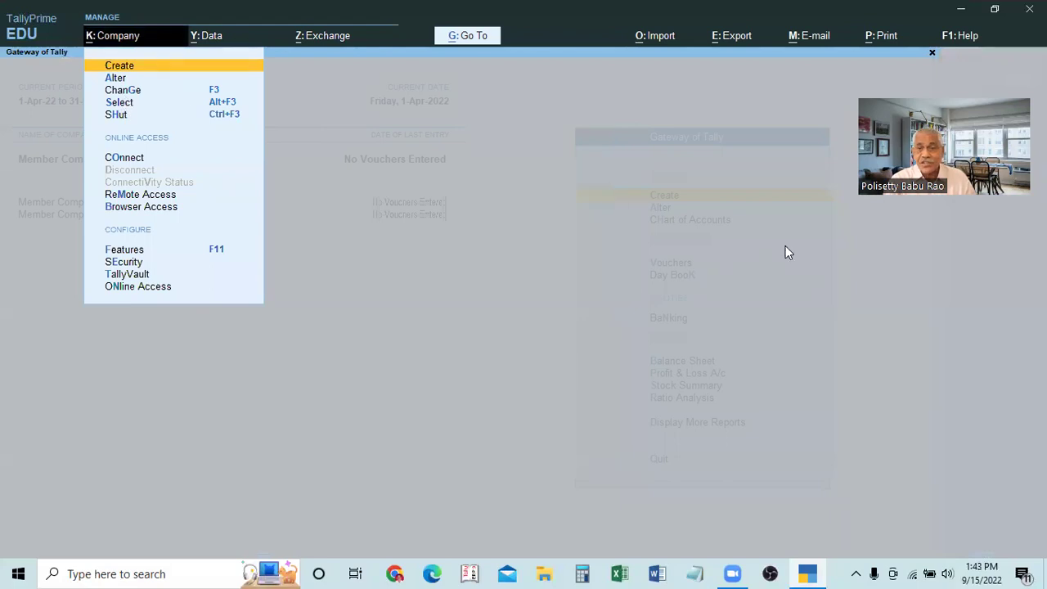
{"action": "left_click", "coordinate": [977, 85]}
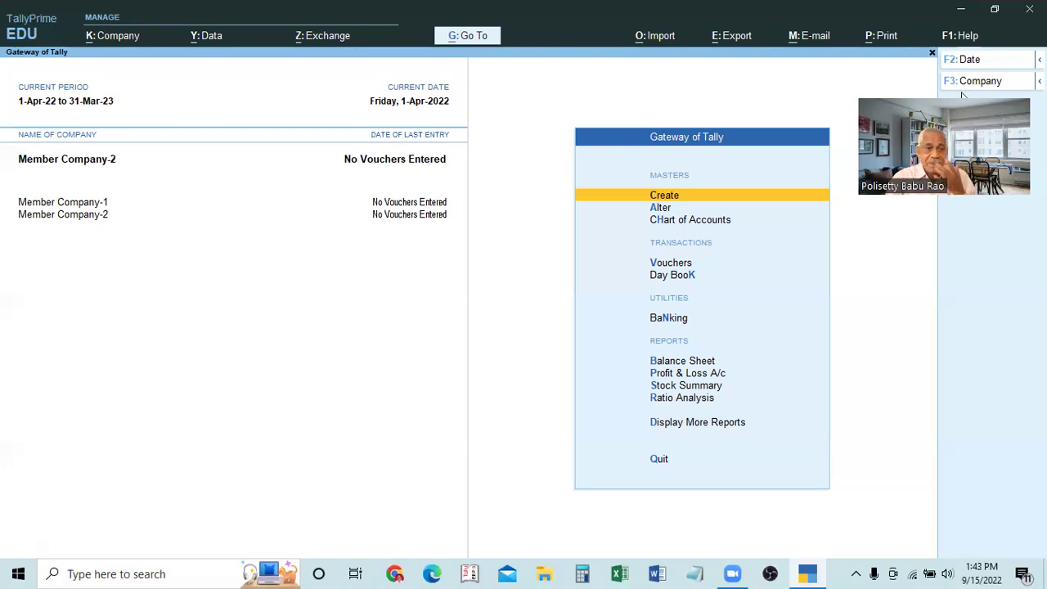
Make Member Company-1 the active company and start a new receipt voucher in it.
{"action": "left_click", "coordinate": [77, 205]}
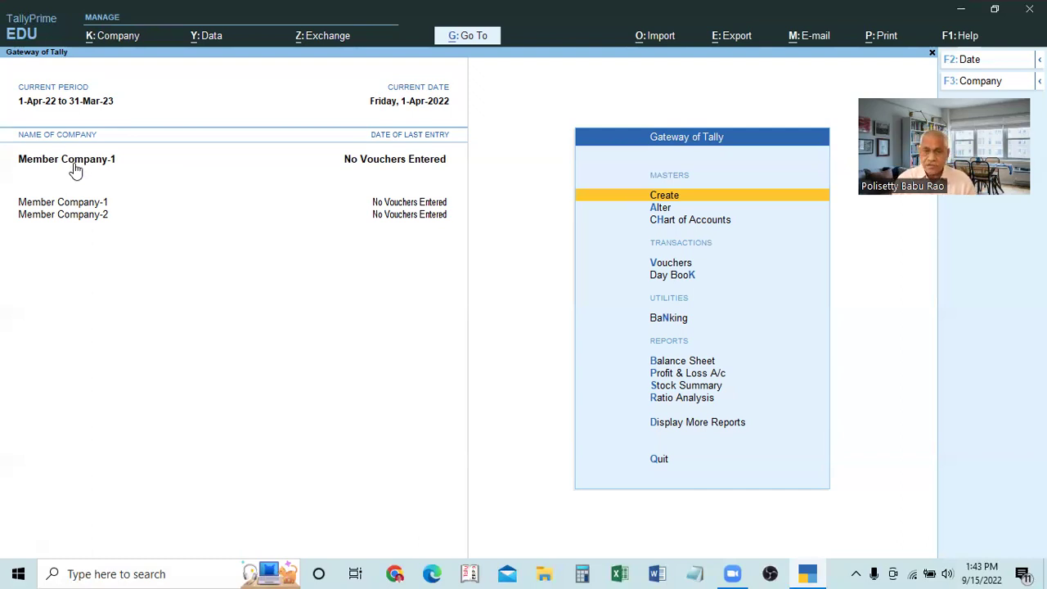
{"action": "key", "text": "Down"}
{"action": "key", "text": "Down"}
{"action": "key", "text": "Down"}
{"action": "key", "text": "Down"}
{"action": "key", "text": "Up"}
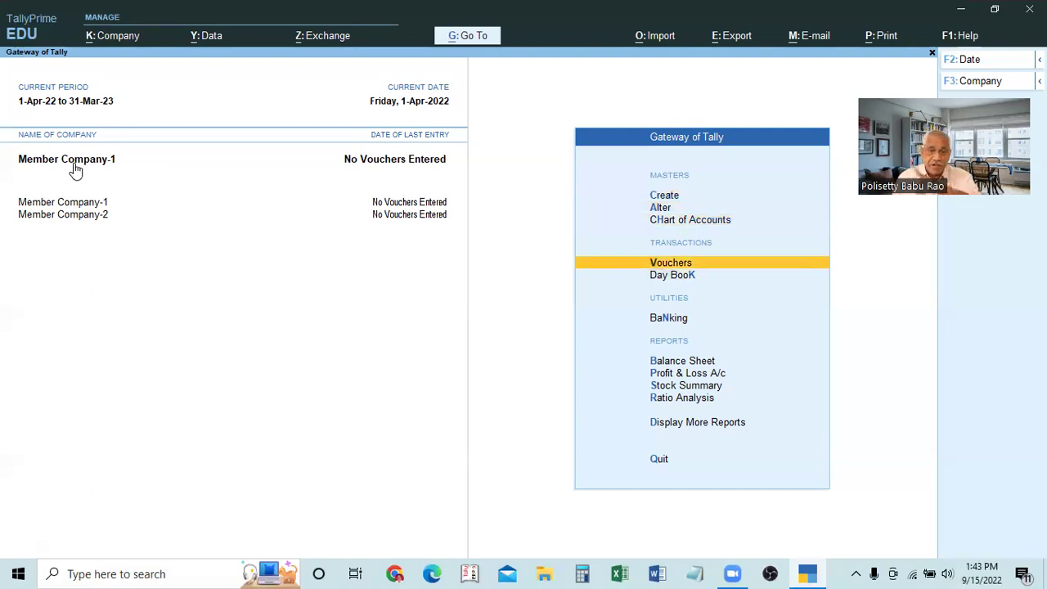
{"action": "key", "text": "Return"}
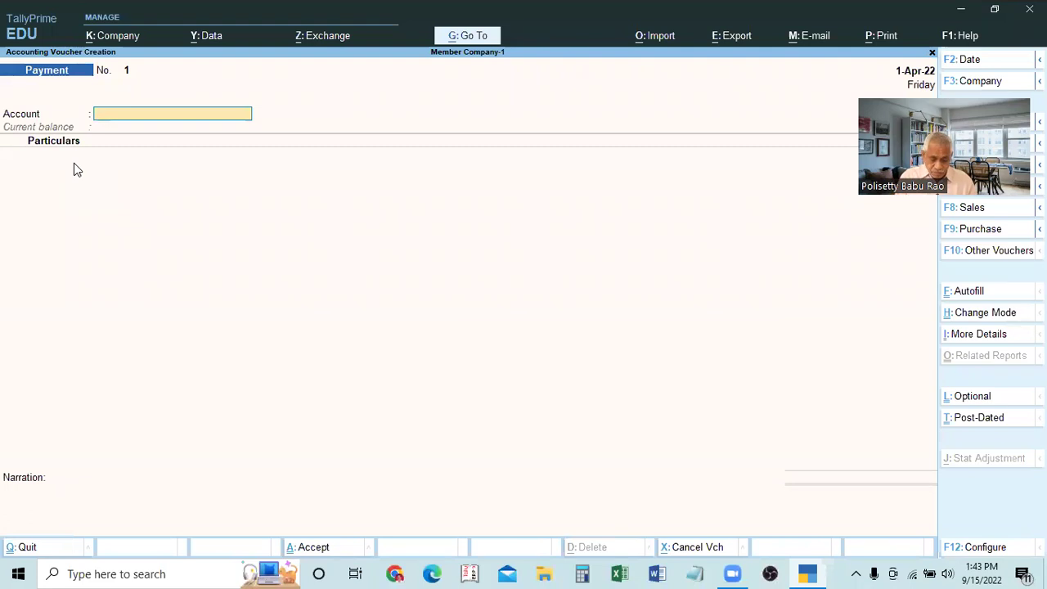
{"action": "key", "text": "F6"}
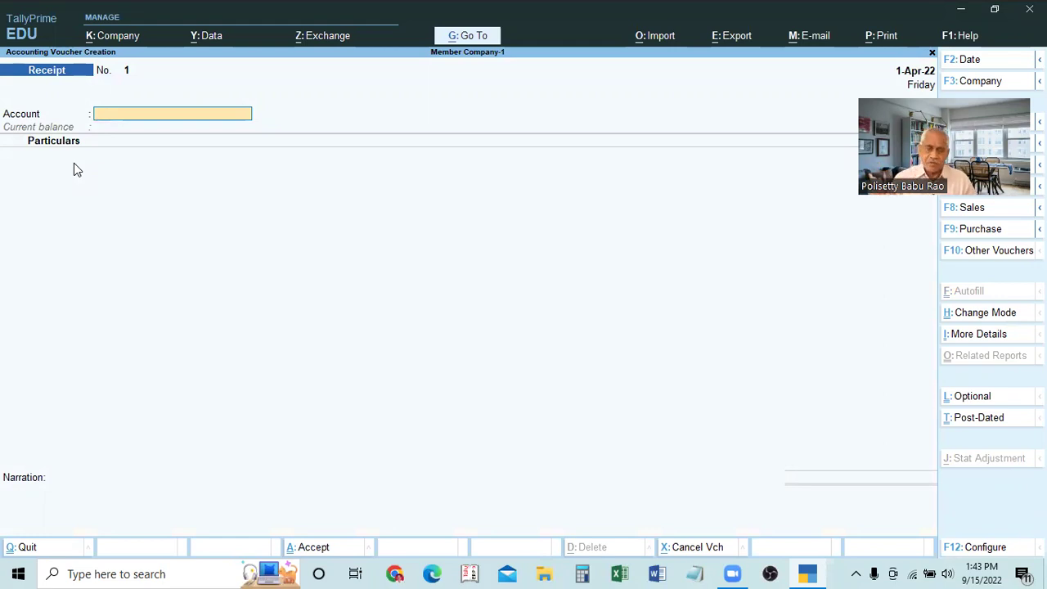
Set the account of Member Company-1's receipt voucher to Cash.
{"action": "type", "text": "cash"}
{"action": "key", "text": "Return"}
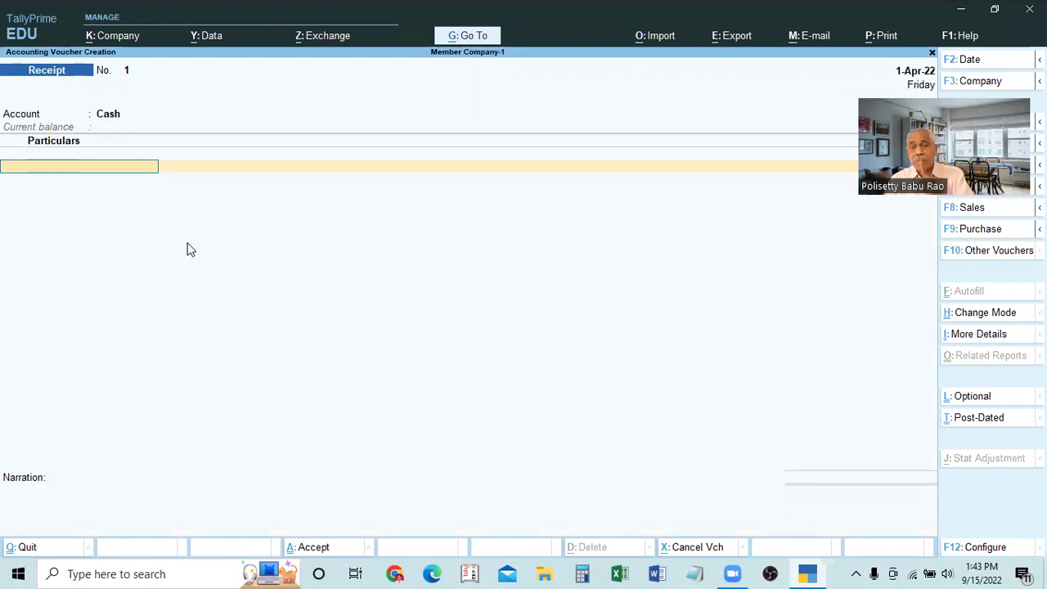
{"action": "left_click", "coordinate": [117, 117]}
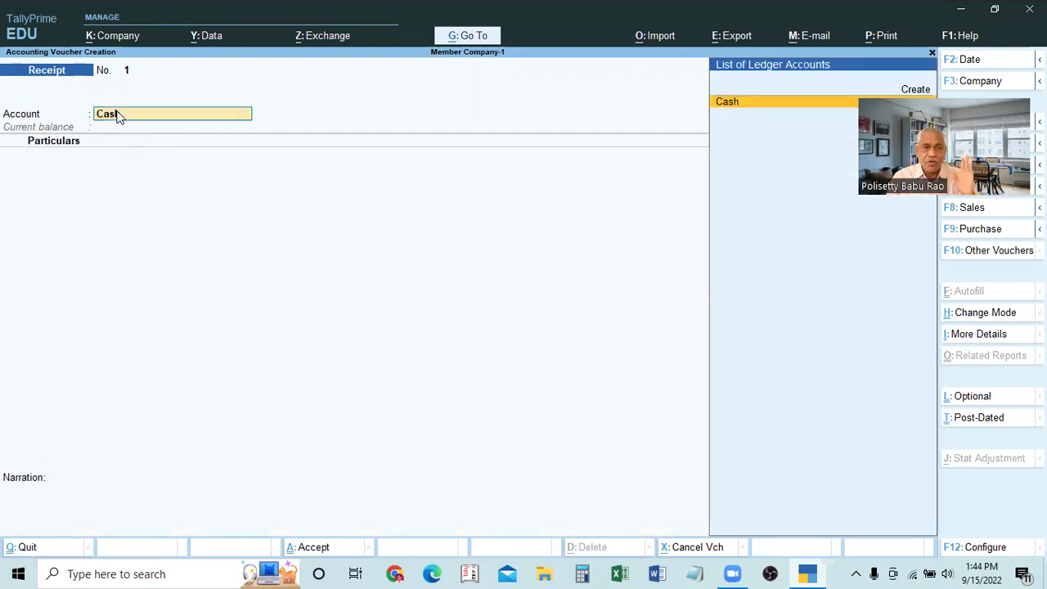
{"action": "key", "text": "Return"}
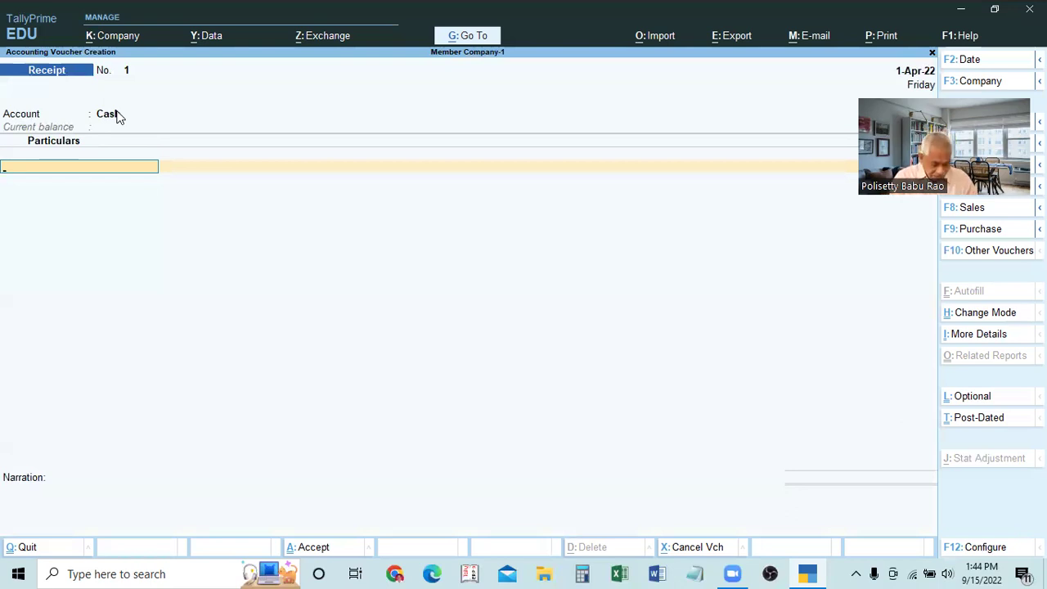
Create a ledger named Capital under Capital Account from the receipt's particulars in Member Company-1, keeping its other details at their defaults.
{"action": "key", "text": "alt+c"}
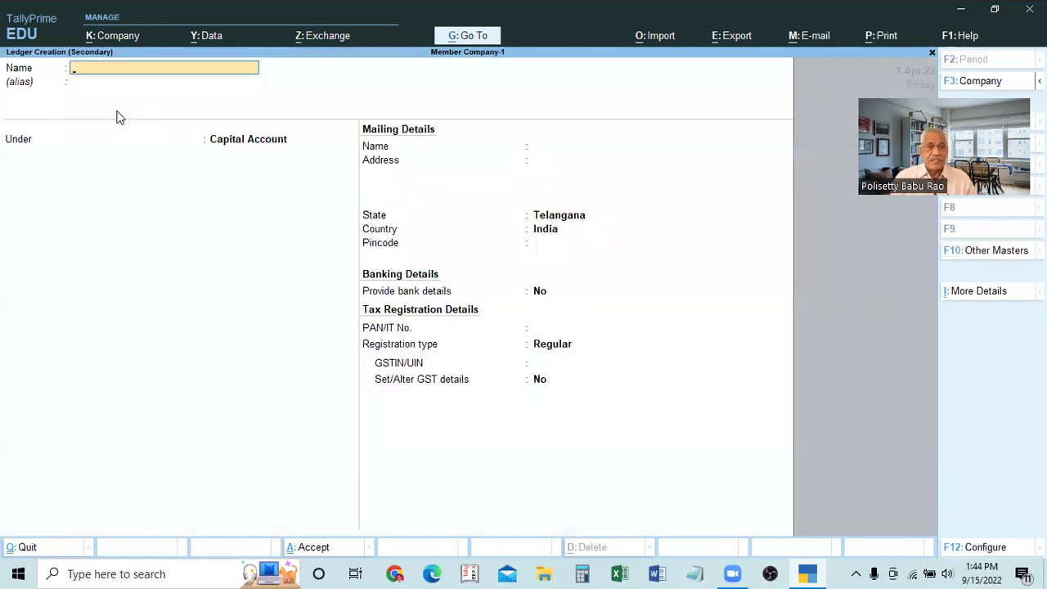
{"action": "type", "text": "Capital"}
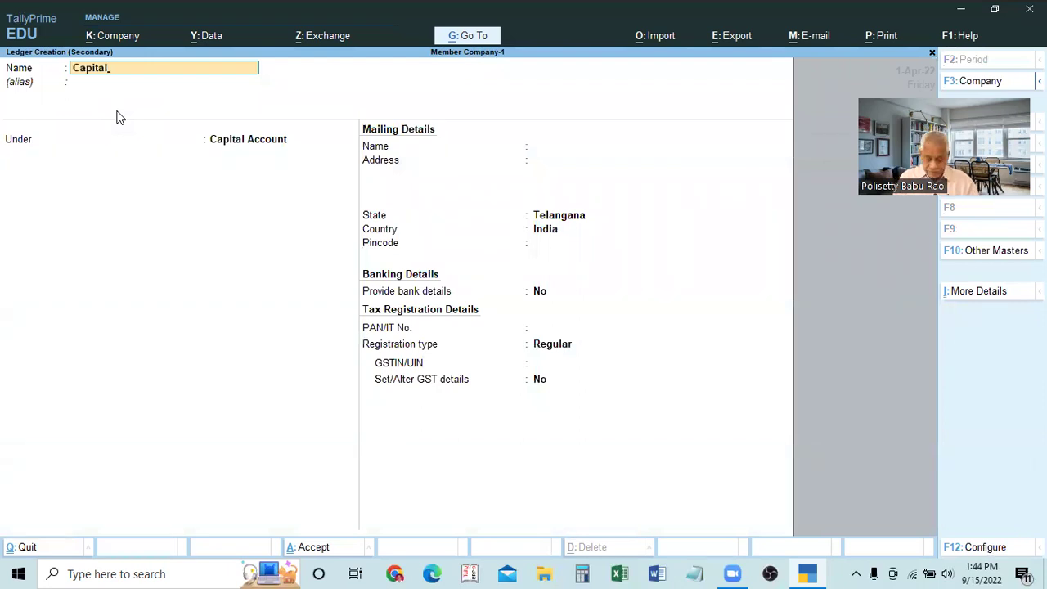
{"action": "key", "text": "Return"}
{"action": "key", "text": "Return"}
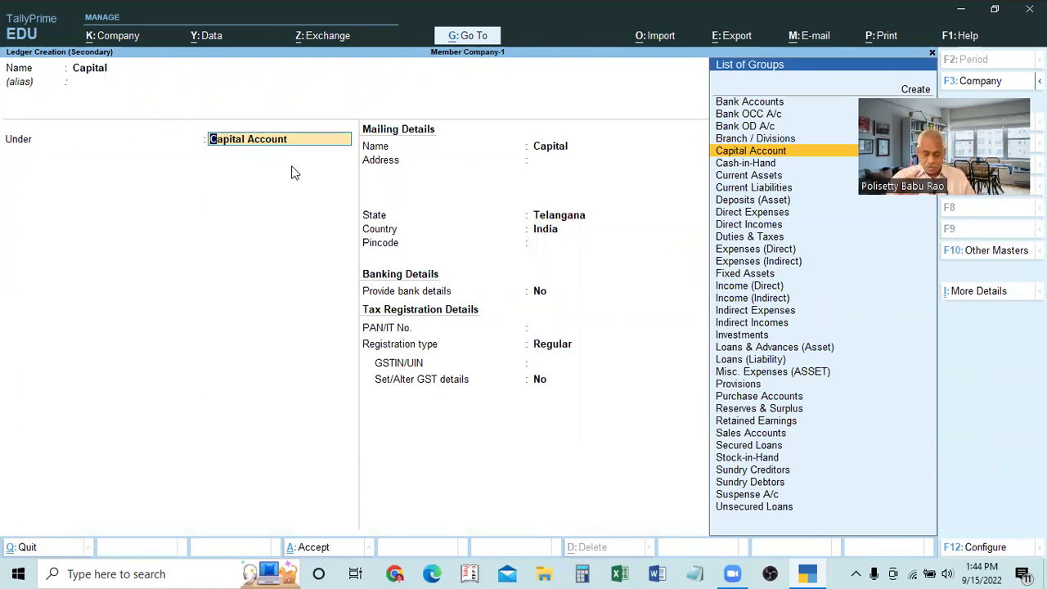
{"action": "key", "text": "Return"}
{"action": "key", "text": "ctrl"}
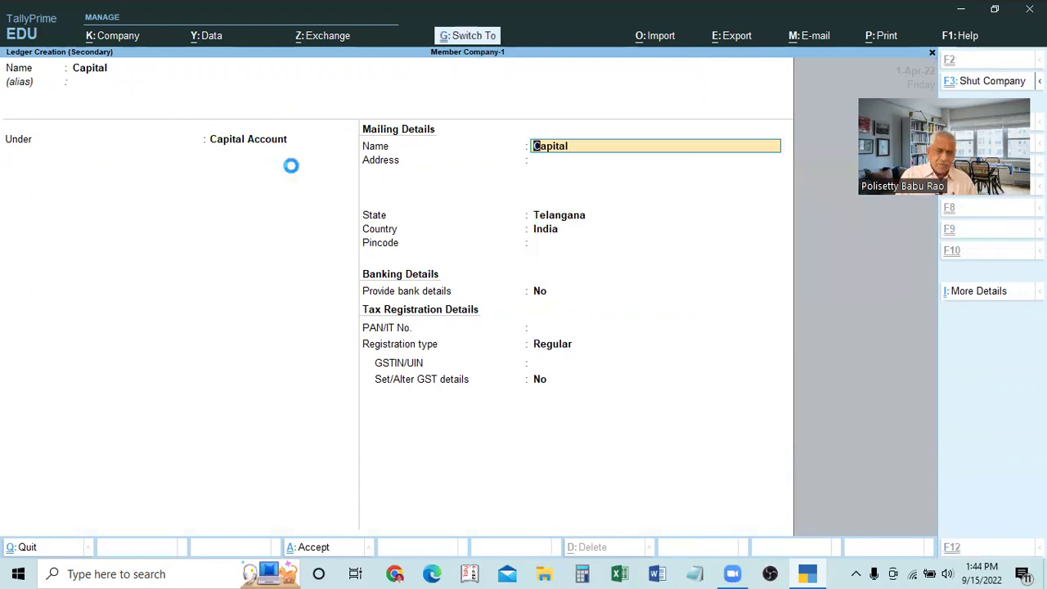
{"action": "key", "text": "ctrl+a"}
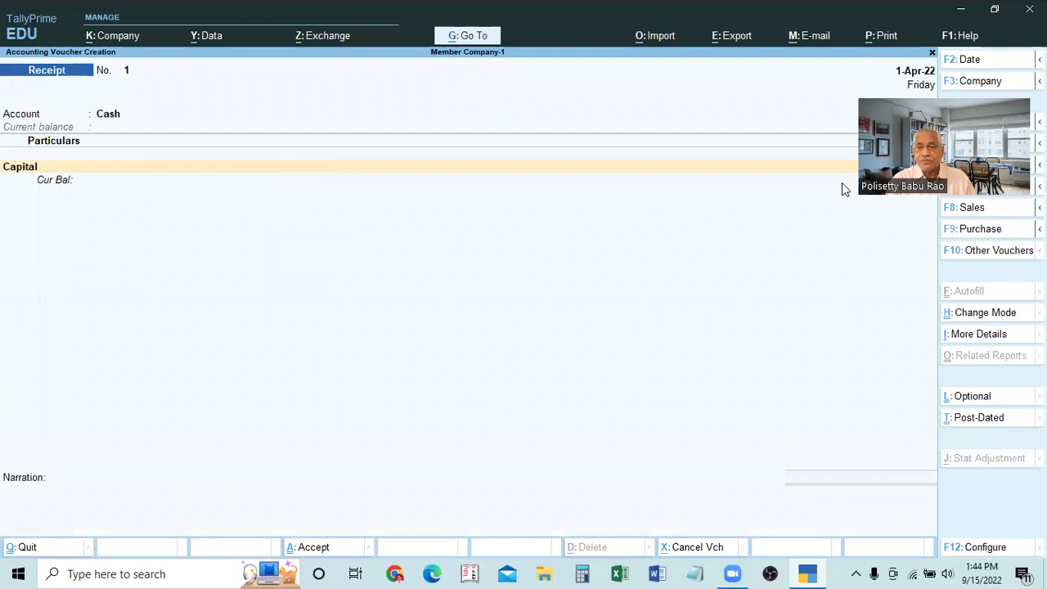
Enter 2,00,000 as the Capital amount, save the receipt without a narration, and leave voucher entry for Member Company-1.
{"action": "key", "text": "Return"}
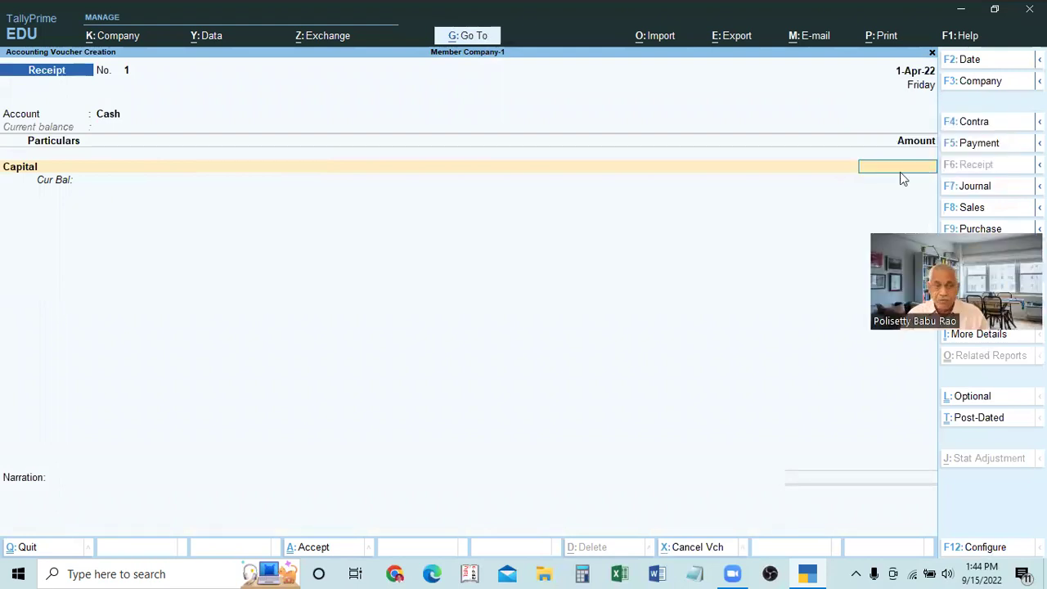
{"action": "left_click", "coordinate": [691, 303]}
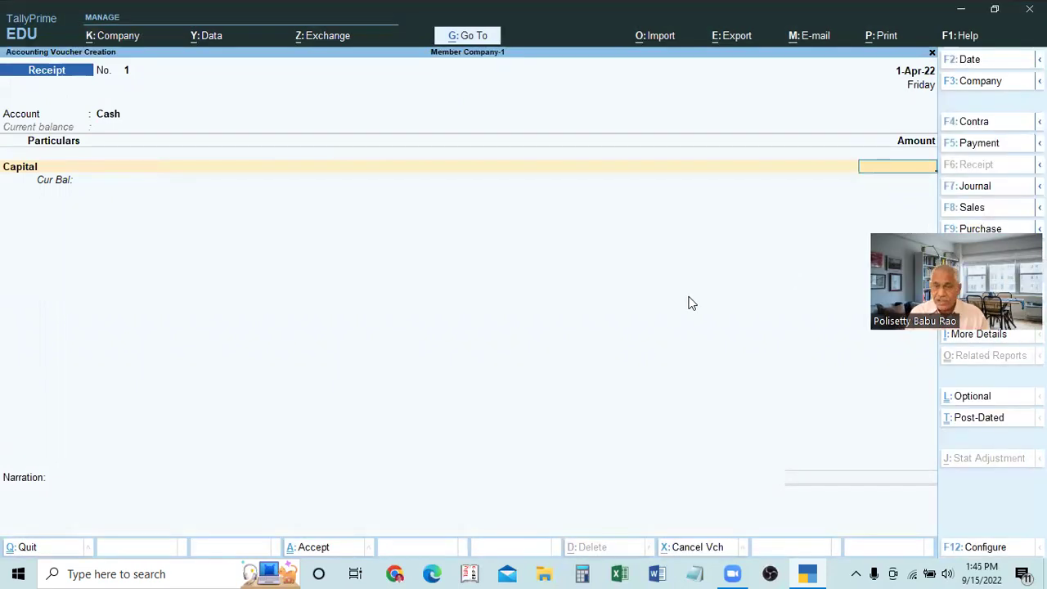
{"action": "type", "text": "2,00,00"}
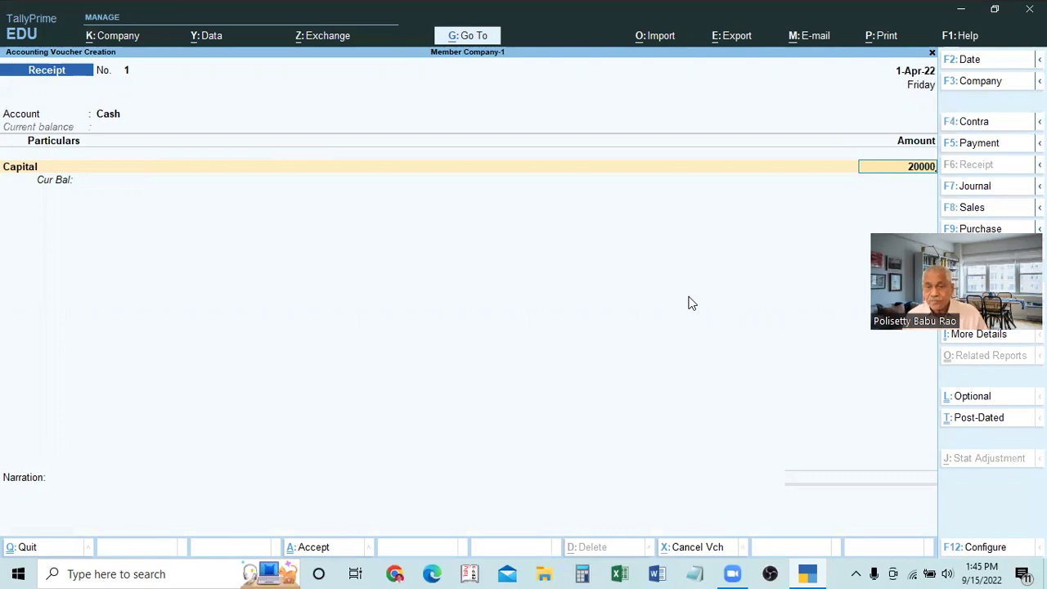
{"action": "type", "text": "0"}
{"action": "key", "text": "Return"}
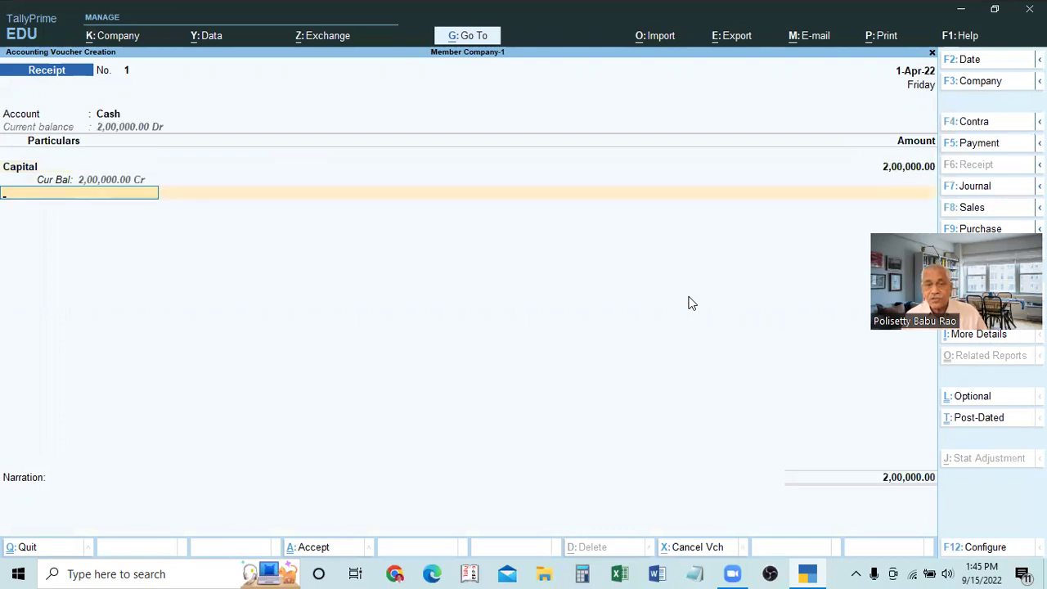
{"action": "key", "text": "Return"}
{"action": "key", "text": "Return"}
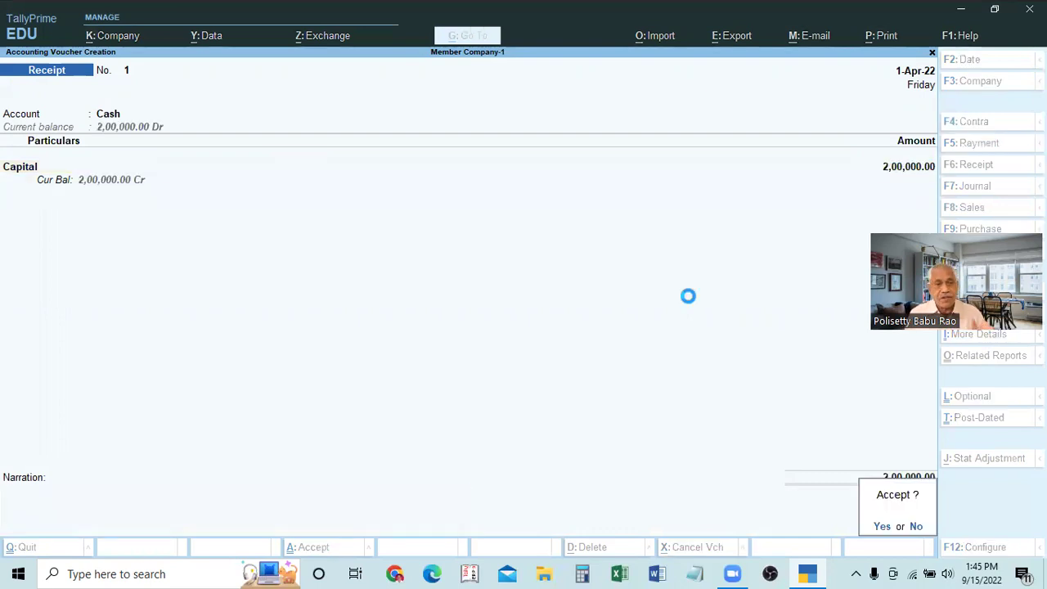
{"action": "key", "text": "Return"}
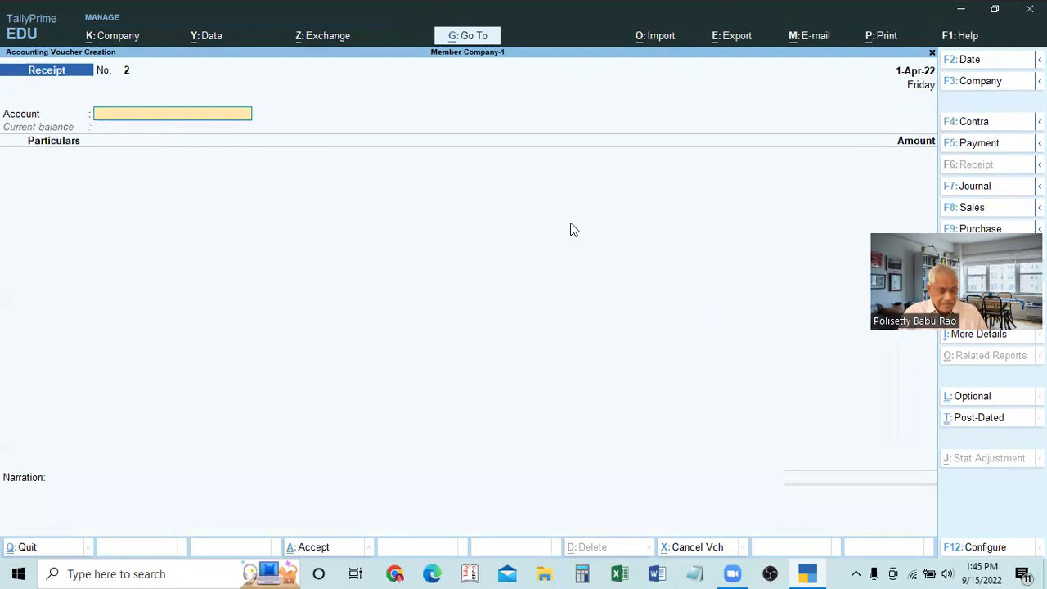
{"action": "key", "text": "Escape"}
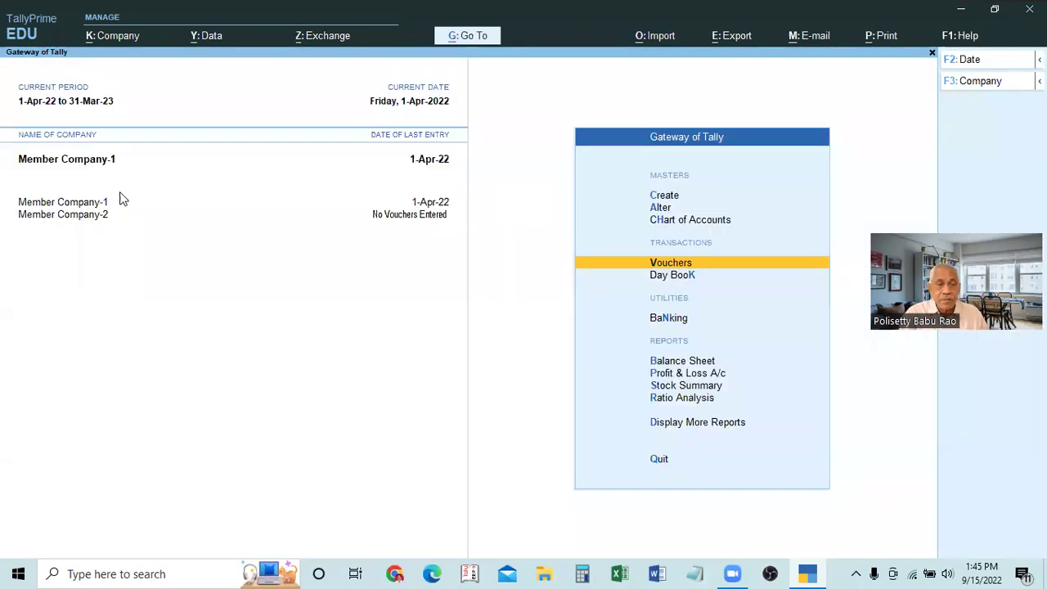
Switch to Member Company-2 and start a receipt voucher dated 1-Apr-22 with Cash as its account.
{"action": "left_click", "coordinate": [90, 216]}
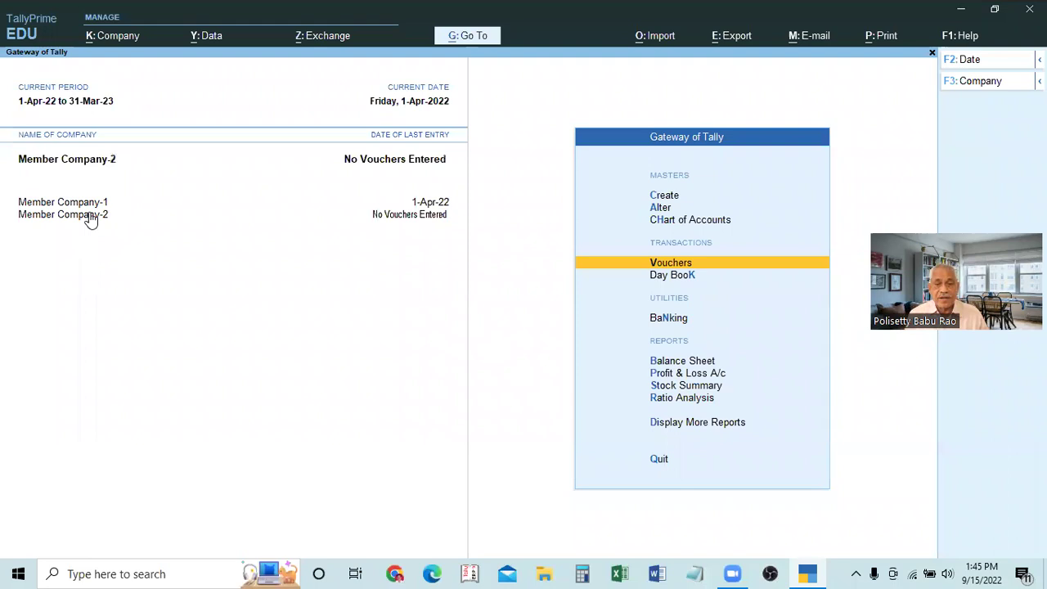
{"action": "key", "text": "Return"}
{"action": "key", "text": "F2"}
{"action": "key", "text": "Return"}
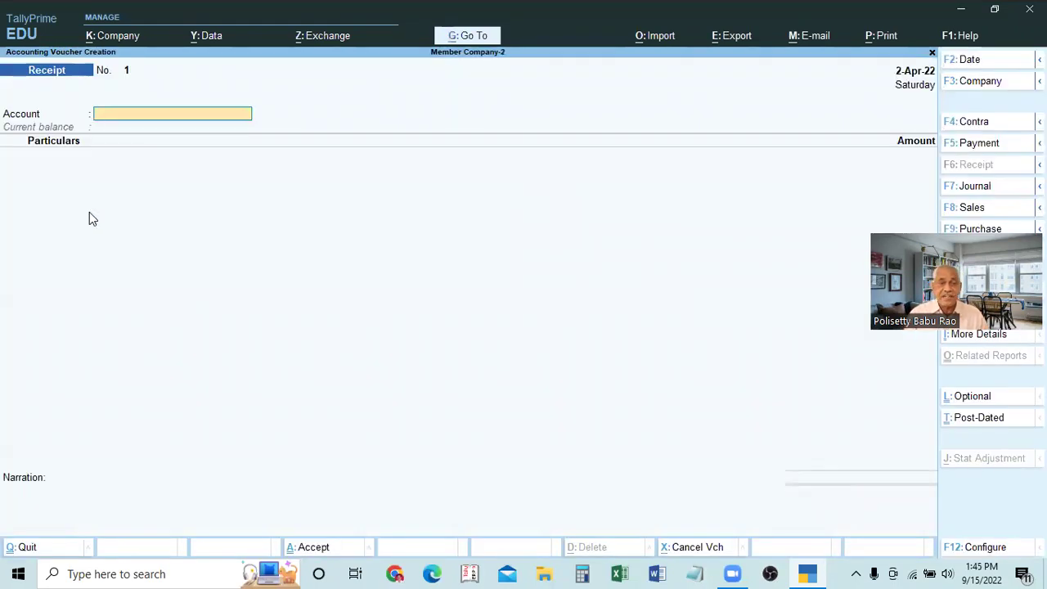
{"action": "key", "text": "F2"}
{"action": "type", "text": "1.4"}
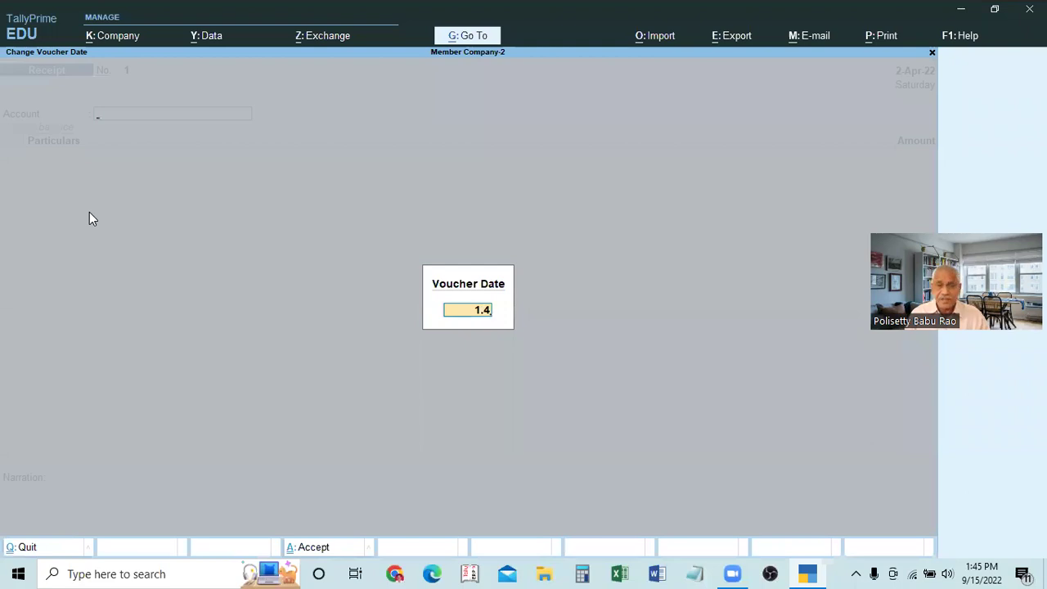
{"action": "key", "text": "Return"}
{"action": "type", "text": "cas"}
{"action": "key", "text": "Return"}
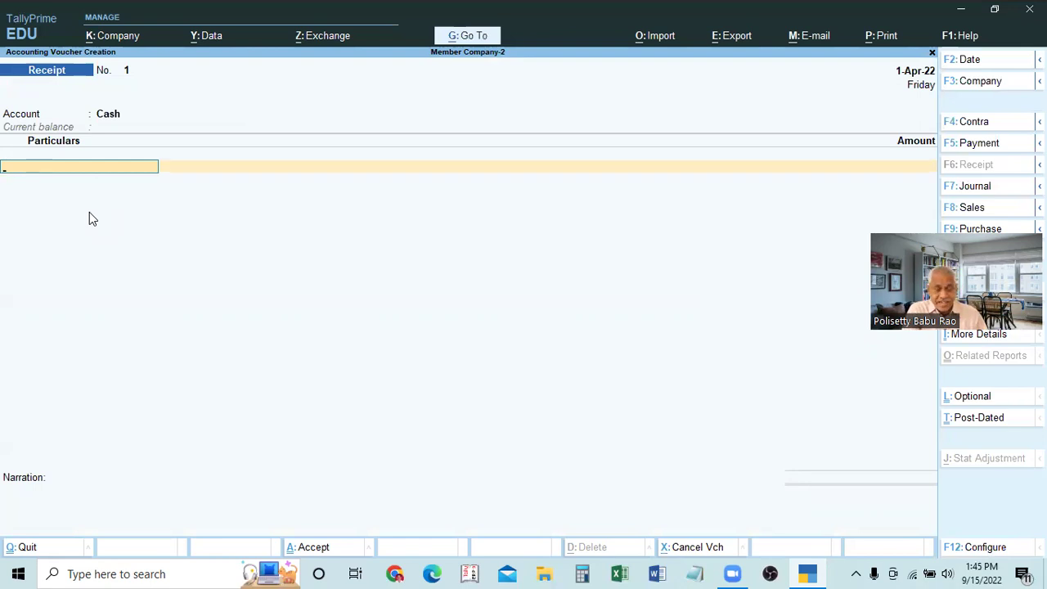
Create a ledger named Capital under Capital Account for Member Company-2's receipt, keeping its other details at their defaults.
{"action": "key", "text": "alt+c"}
{"action": "type", "text": "Ca"}
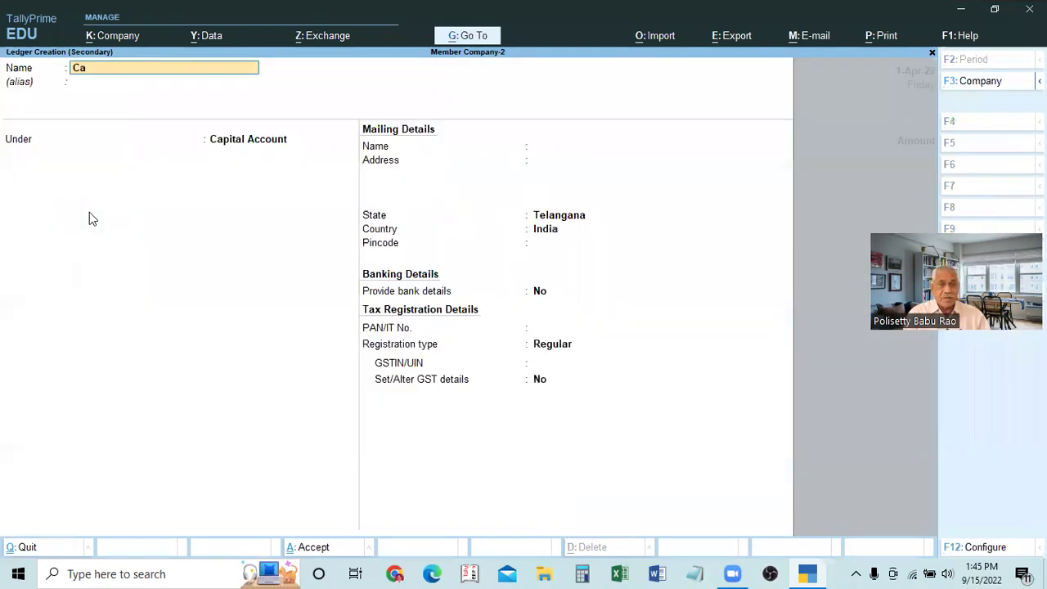
{"action": "type", "text": "pital"}
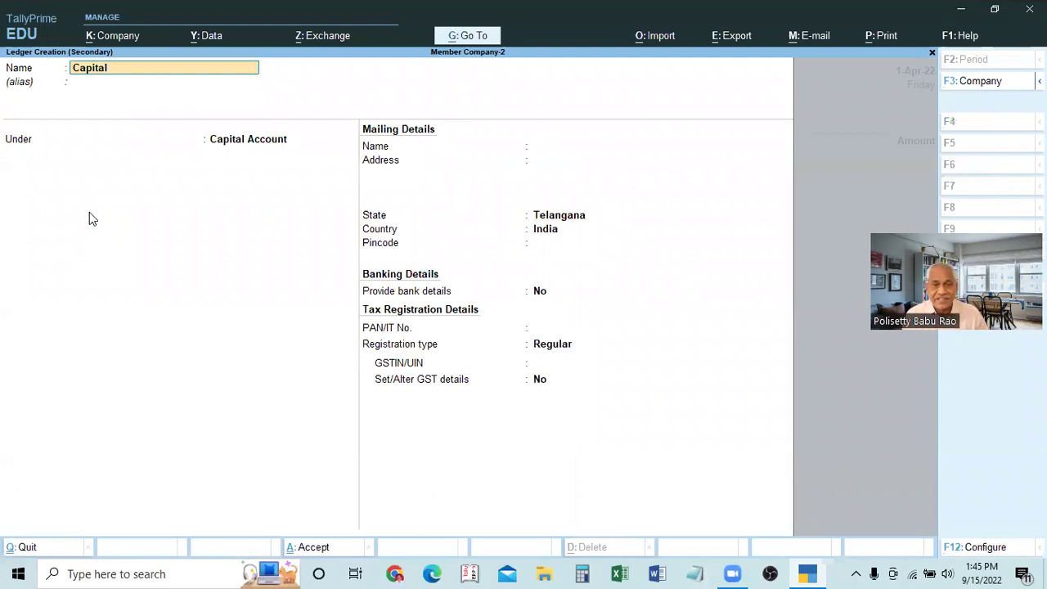
{"action": "key", "text": "Return"}
{"action": "key", "text": "Return"}
{"action": "key", "text": "Return"}
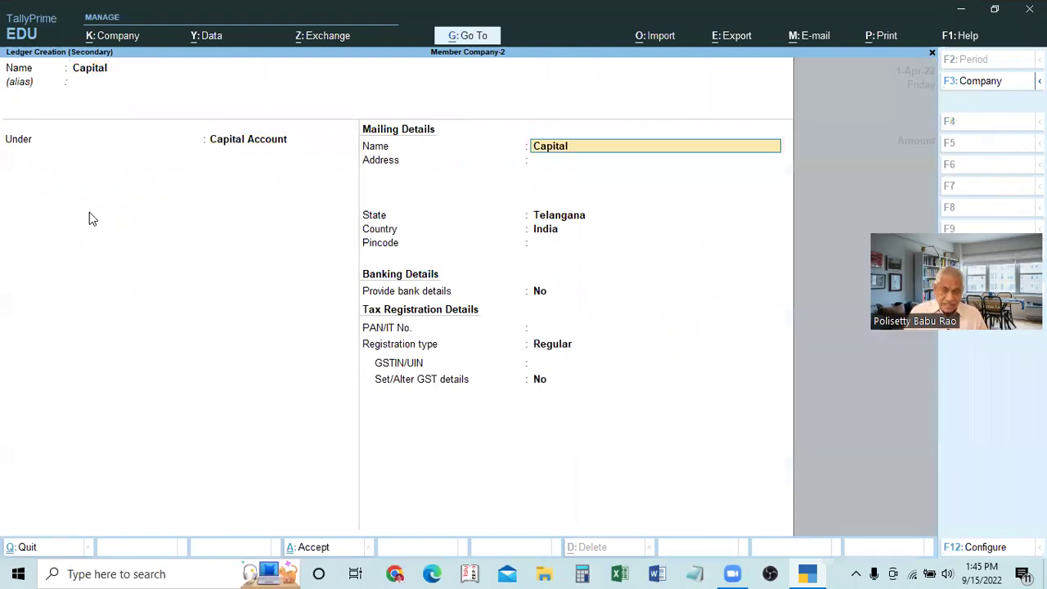
{"action": "key", "text": "ctrl+a"}
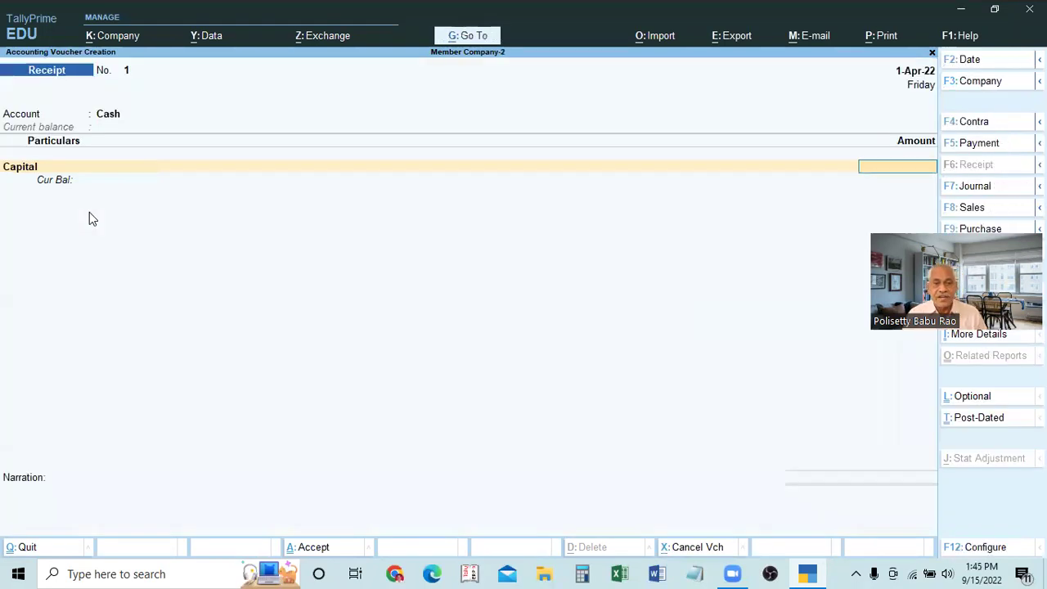
Enter 3,00,000 as the Capital amount in Member Company-2's receipt and save the voucher without a narration.
{"action": "type", "text": "300000"}
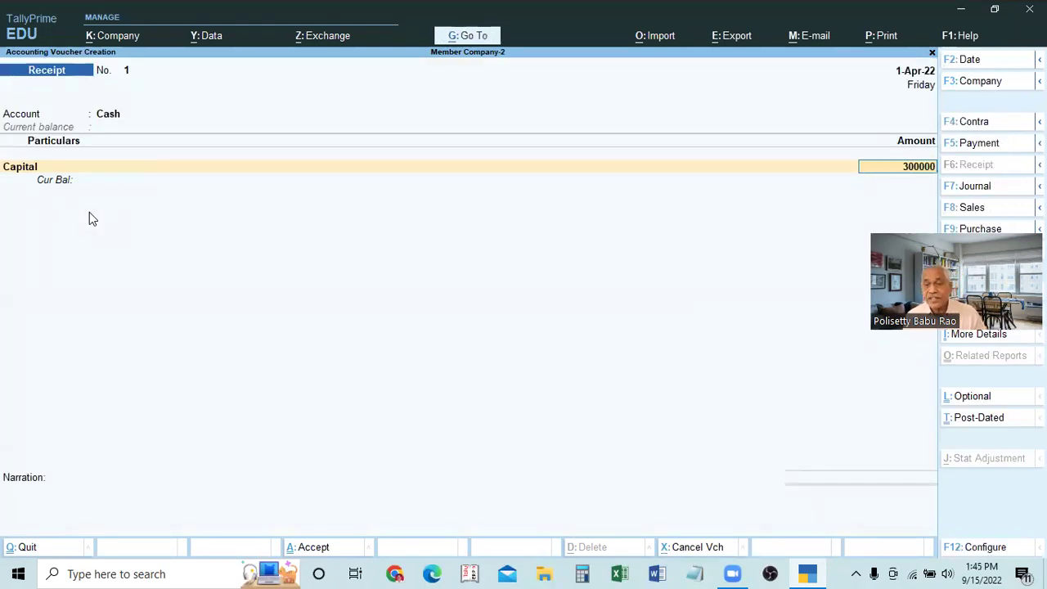
{"action": "key", "text": "Return"}
{"action": "key", "text": "Return"}
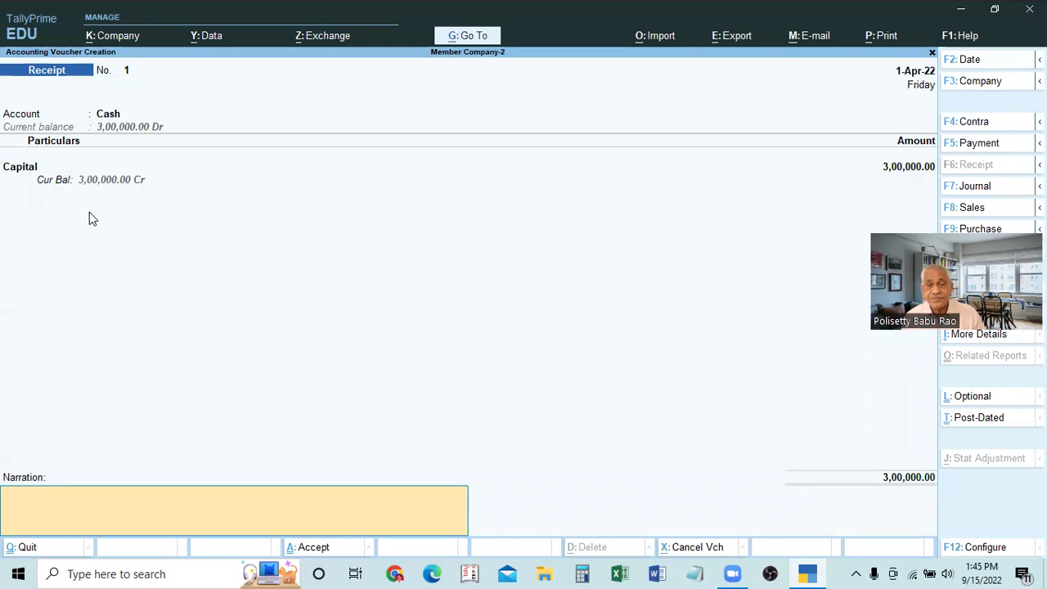
{"action": "key", "text": "Return"}
{"action": "key", "text": "Return"}
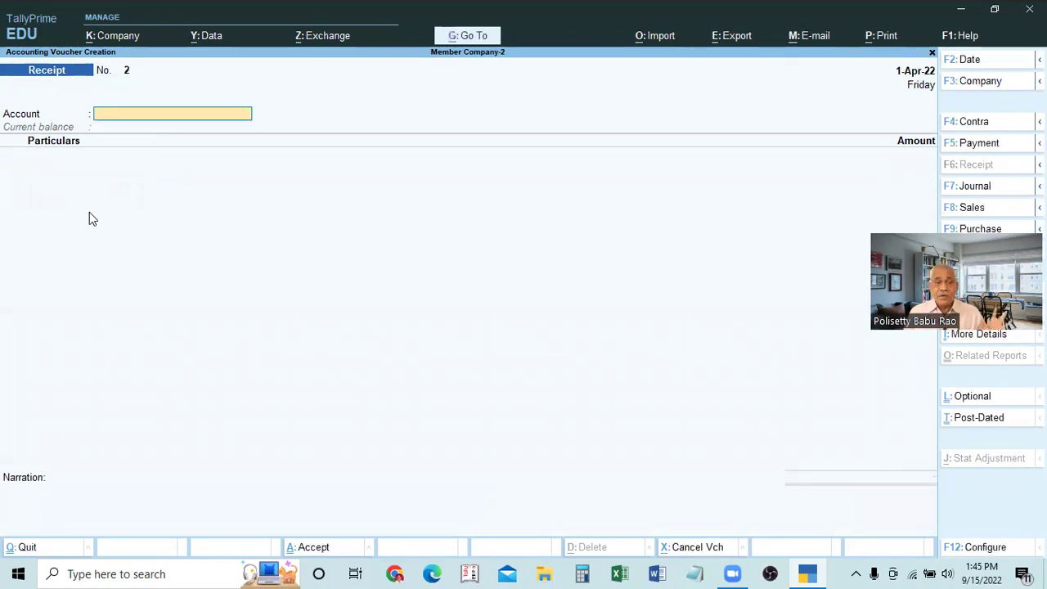
{"action": "key", "text": "Escape"}
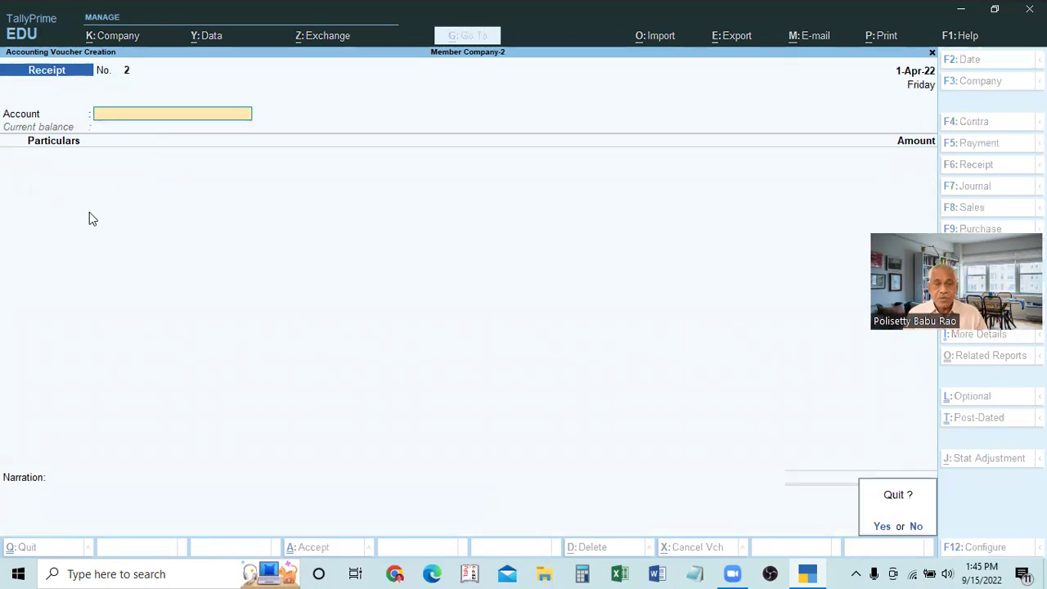
Leave voucher entry and review Member Company-1's balance sheet, including the breakdown of its Current Assets.
{"action": "key", "text": "Return"}
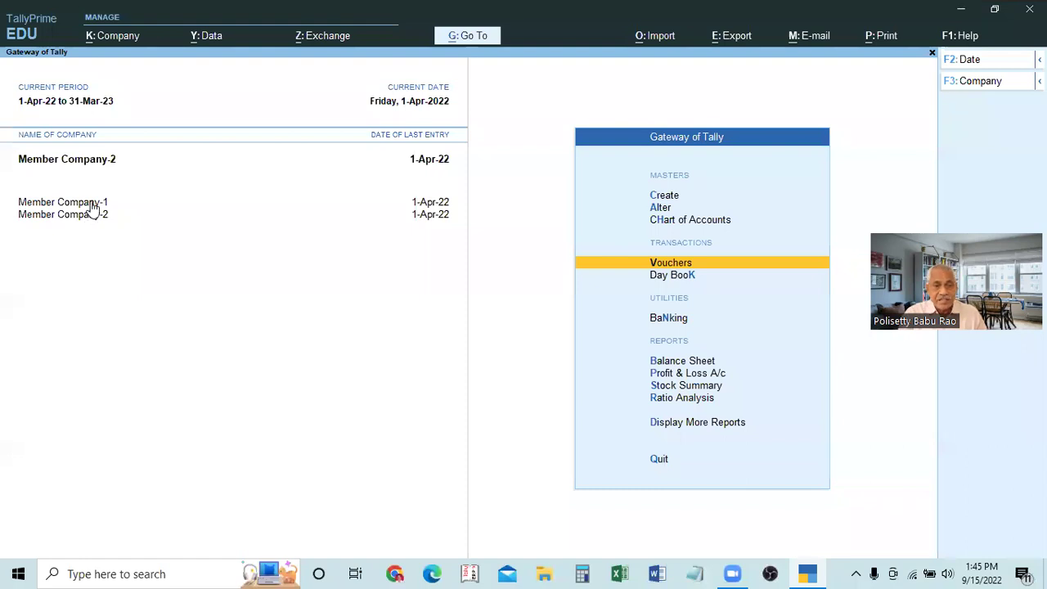
{"action": "left_click", "coordinate": [92, 203]}
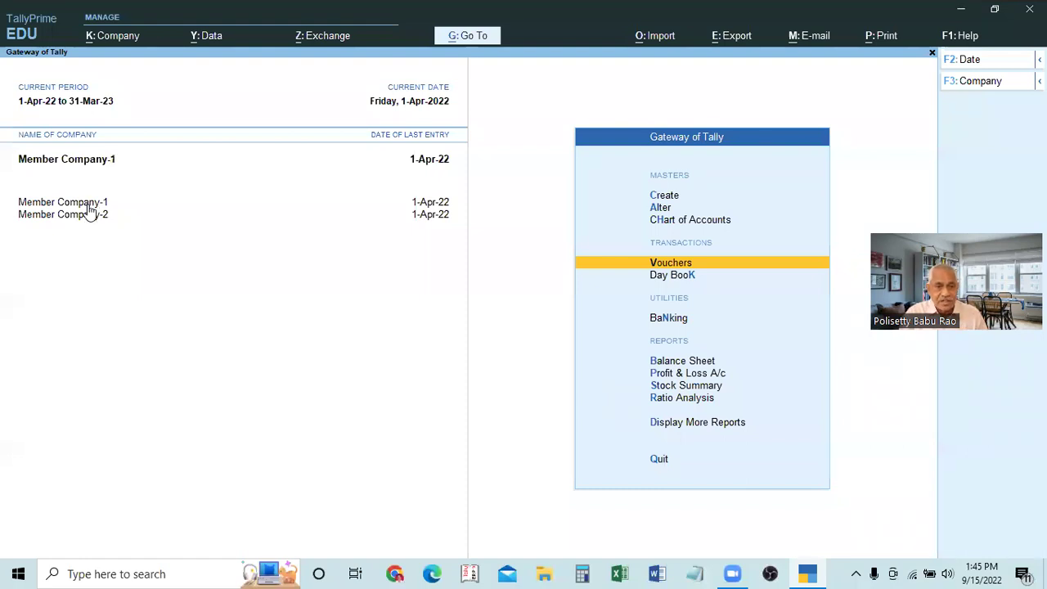
{"action": "left_click", "coordinate": [673, 364]}
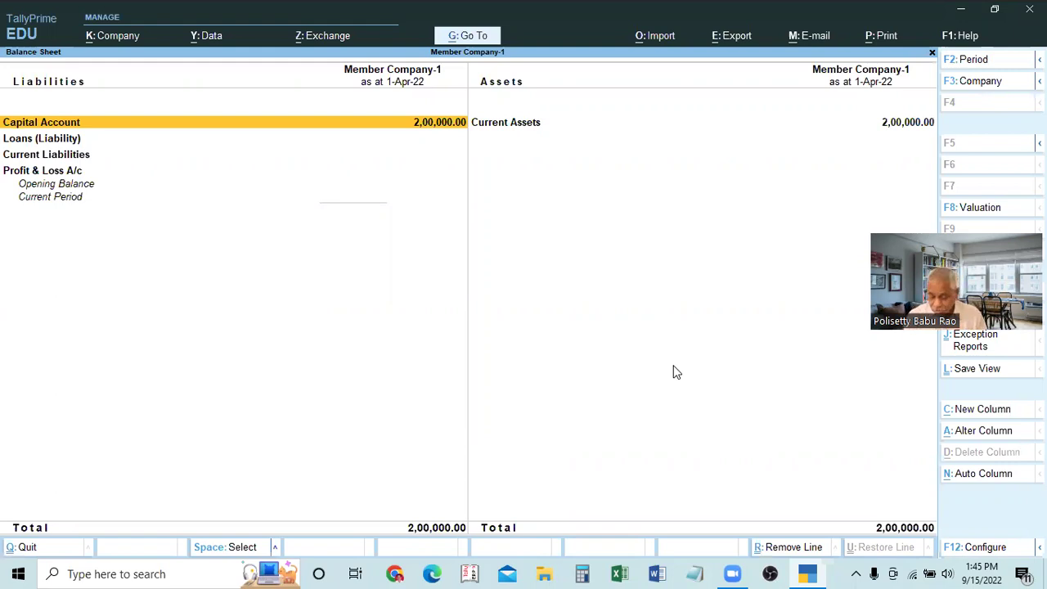
{"action": "left_click", "coordinate": [498, 131]}
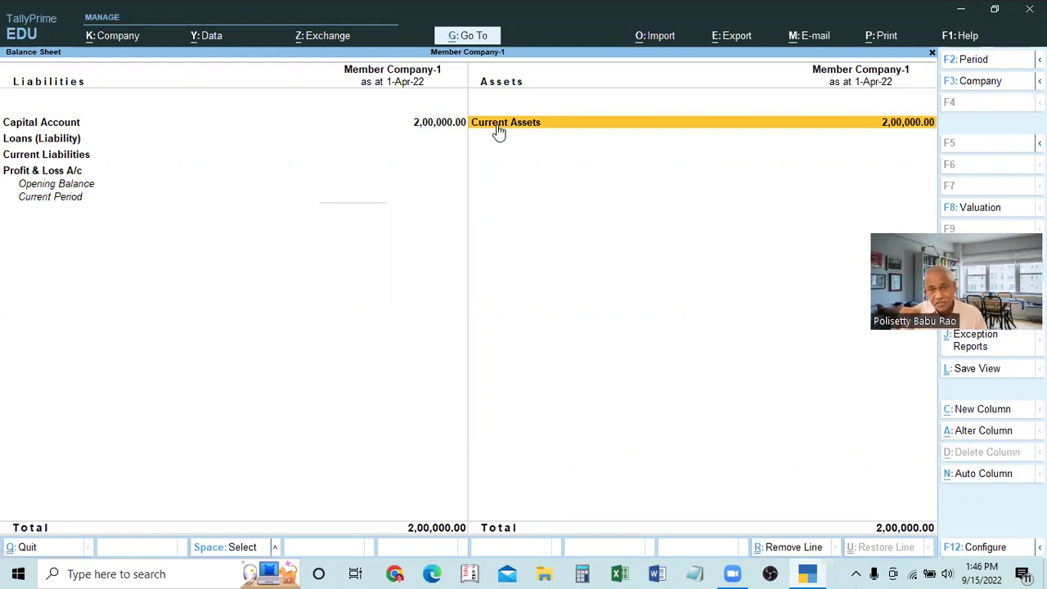
{"action": "left_click", "coordinate": [498, 129]}
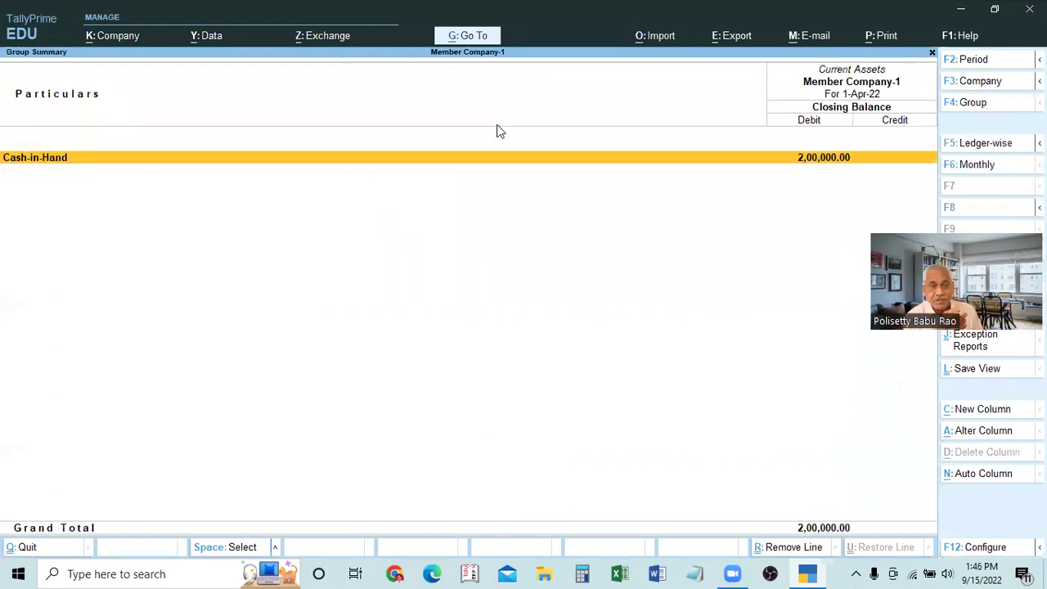
{"action": "key", "text": "Escape"}
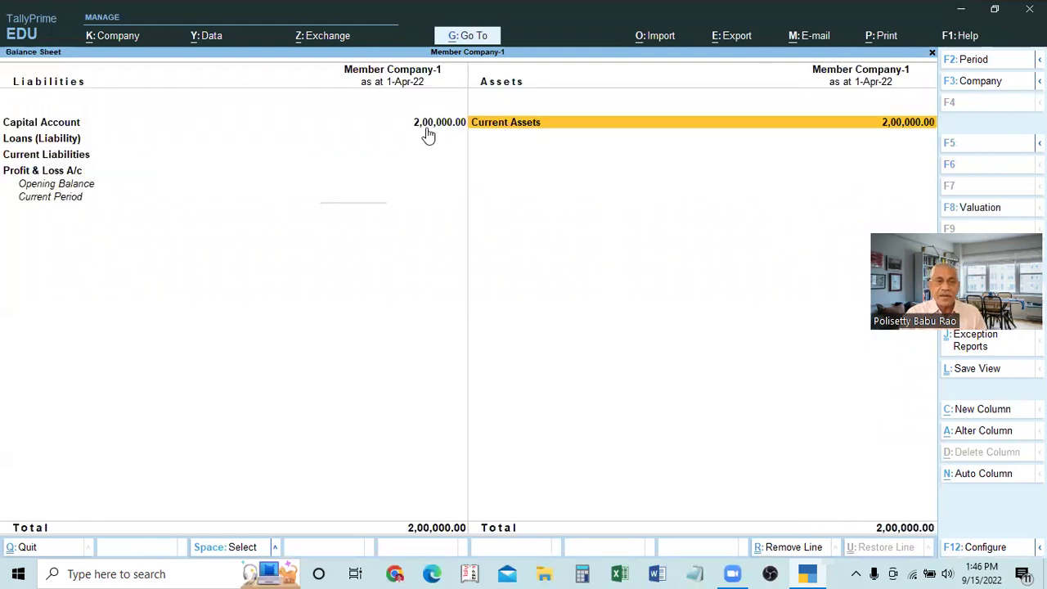
{"action": "key", "text": "Escape"}
Switch to Member Company-2 and review its balance sheet, including the breakdown of its Current Assets.
{"action": "left_click", "coordinate": [72, 217]}
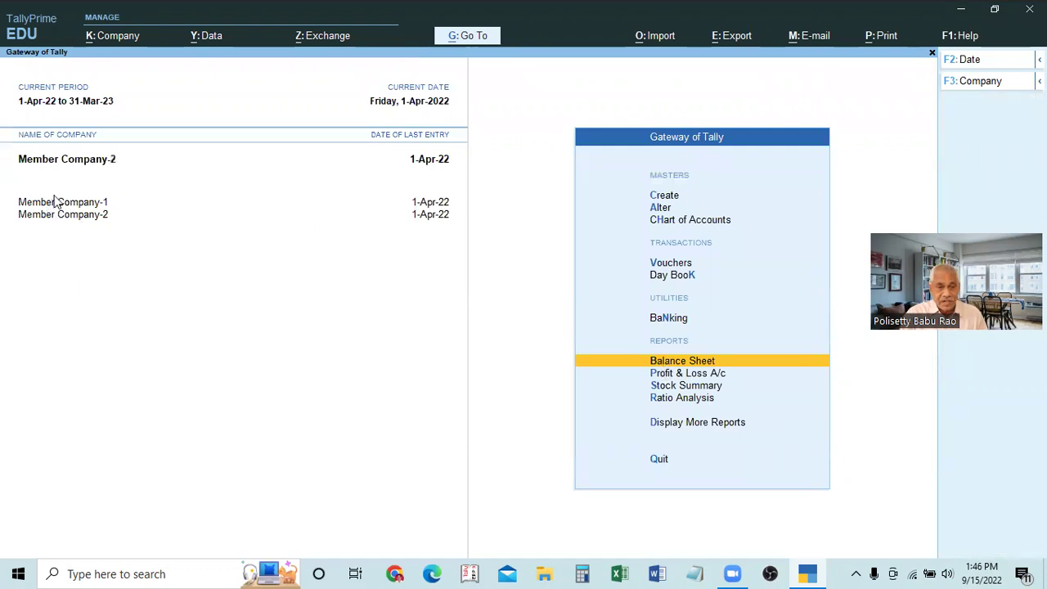
{"action": "left_click", "coordinate": [678, 364]}
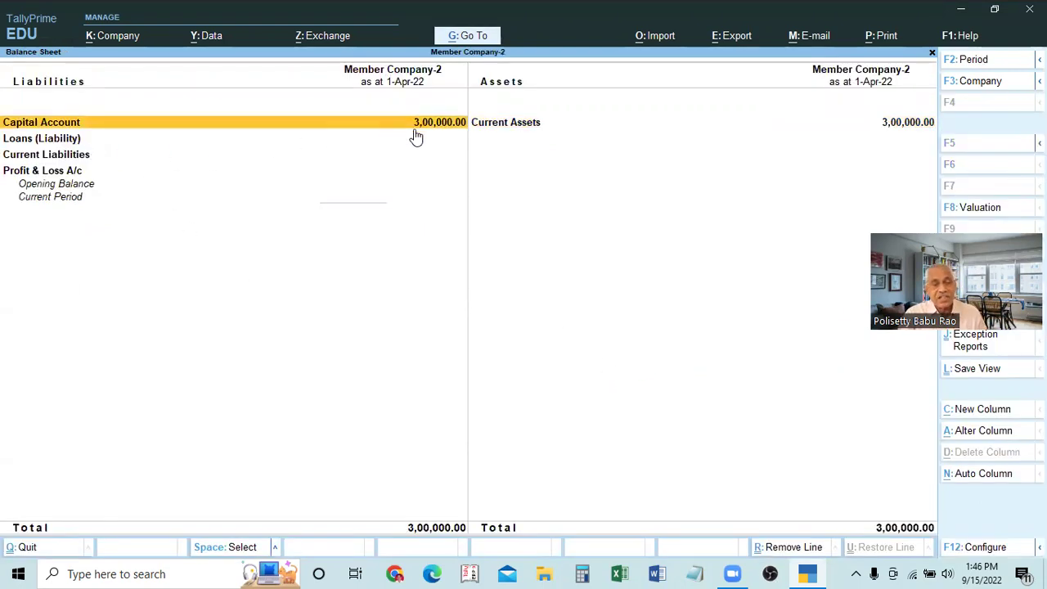
{"action": "left_click", "coordinate": [918, 125]}
{"action": "left_click", "coordinate": [917, 124]}
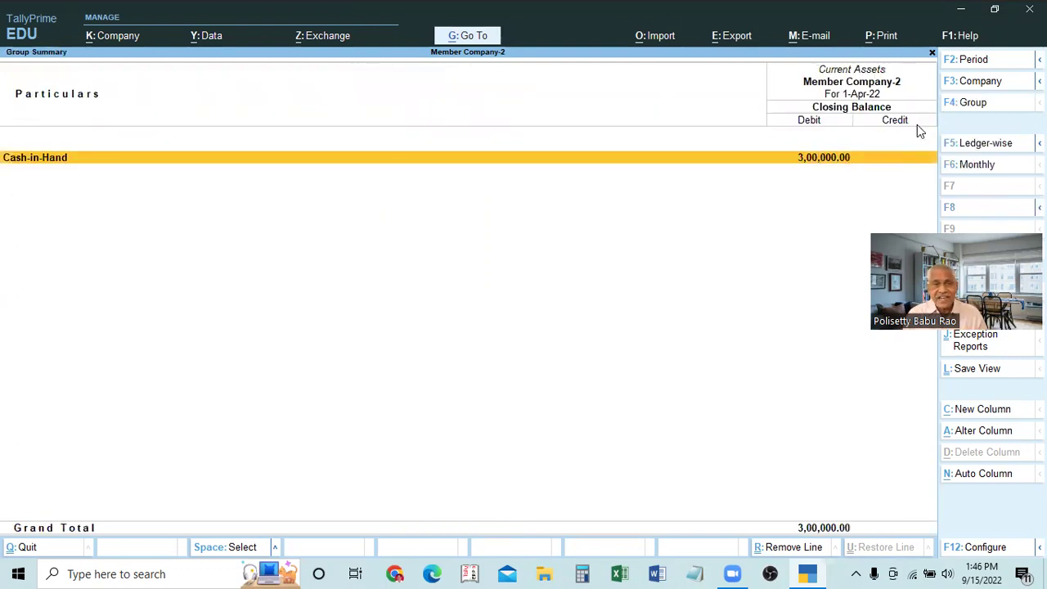
{"action": "key", "text": "Escape"}
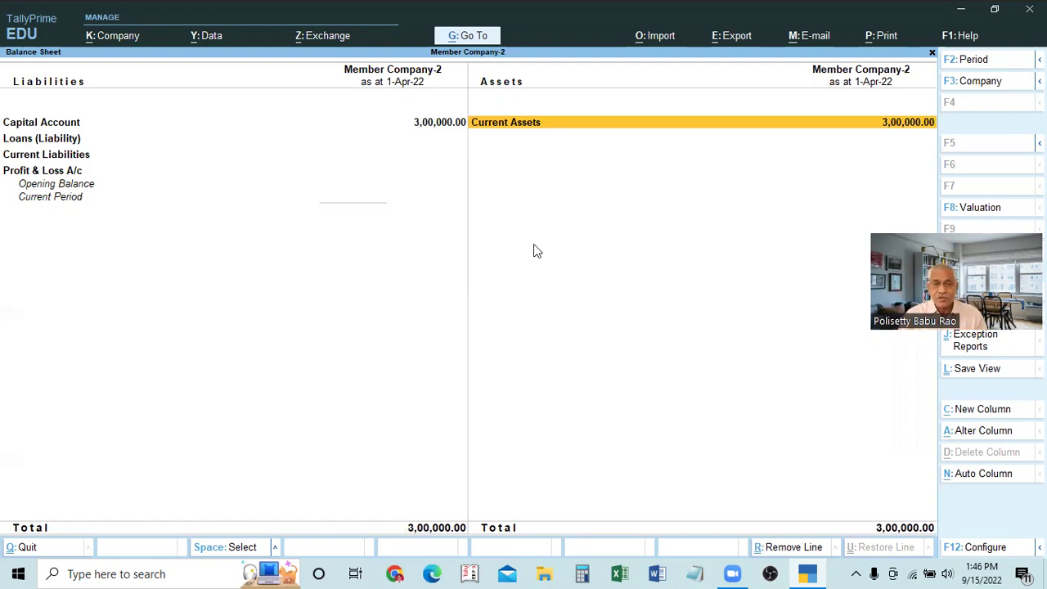
{"action": "key", "text": "Escape"}
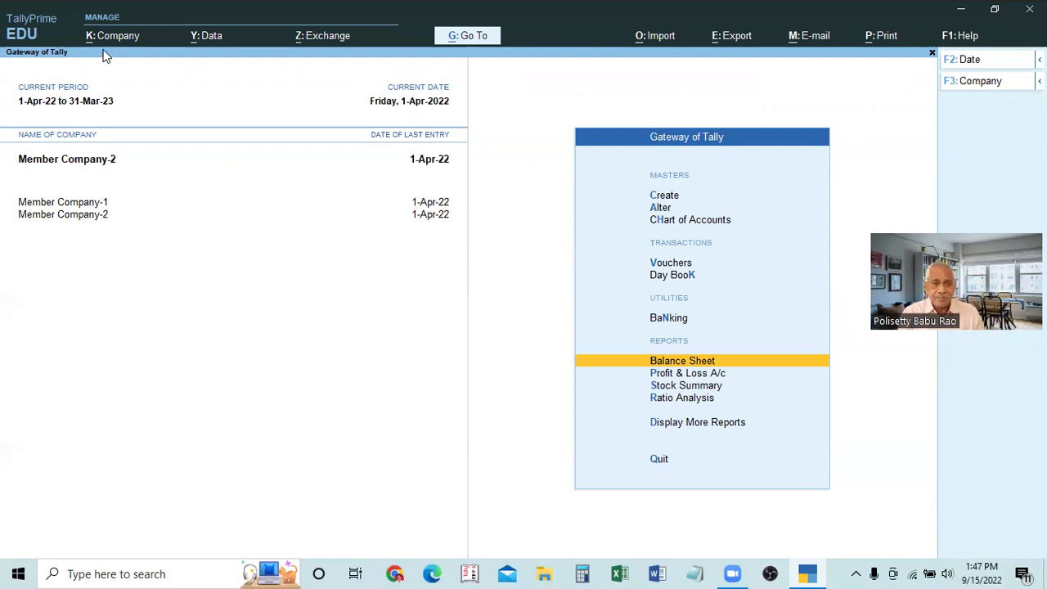
Start creating a new company and switch the creation form from a regular company to a group company.
{"action": "left_click_drag", "start_coordinate": [917, 284], "coordinate": [916, 456]}
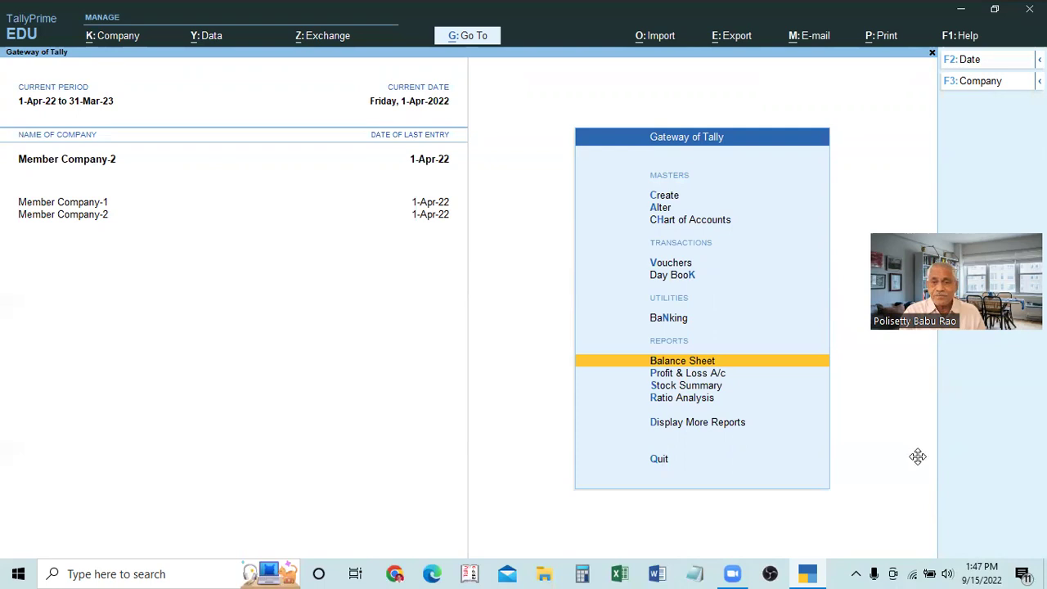
{"action": "key", "text": "alt+k"}
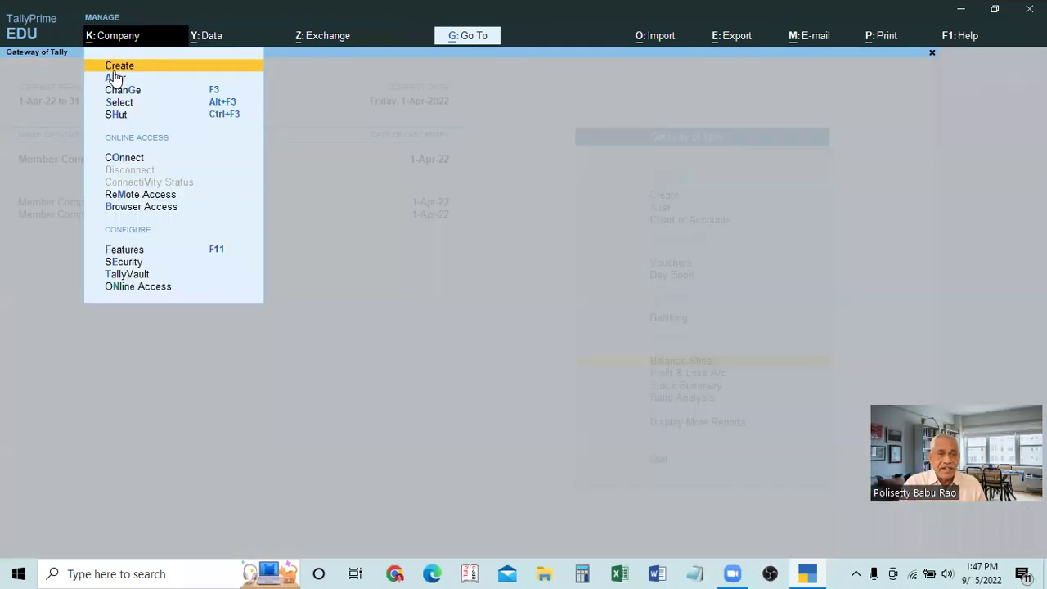
{"action": "left_click", "coordinate": [120, 67]}
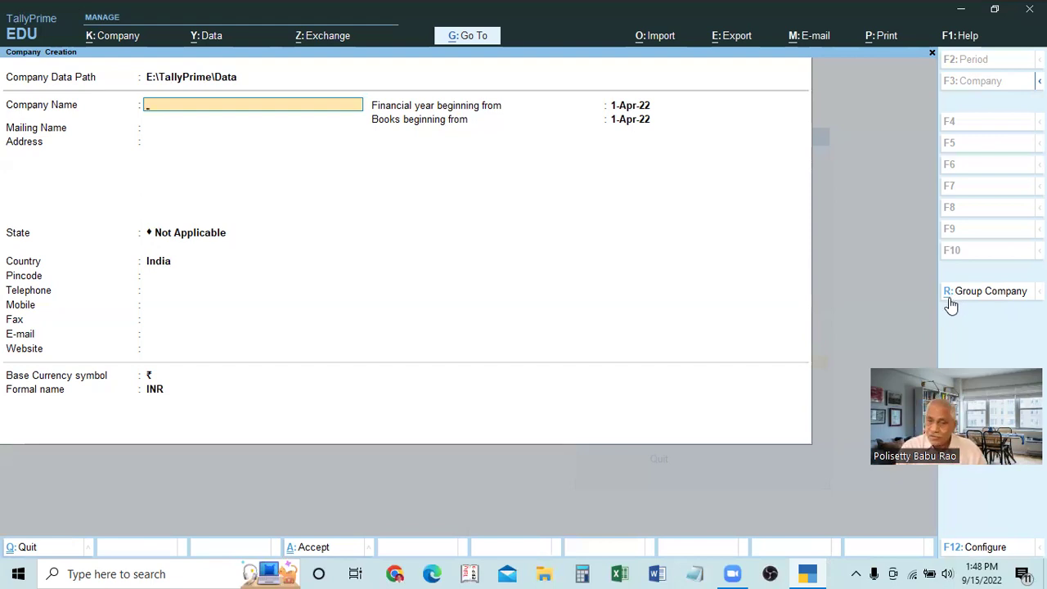
{"action": "left_click", "coordinate": [1015, 296]}
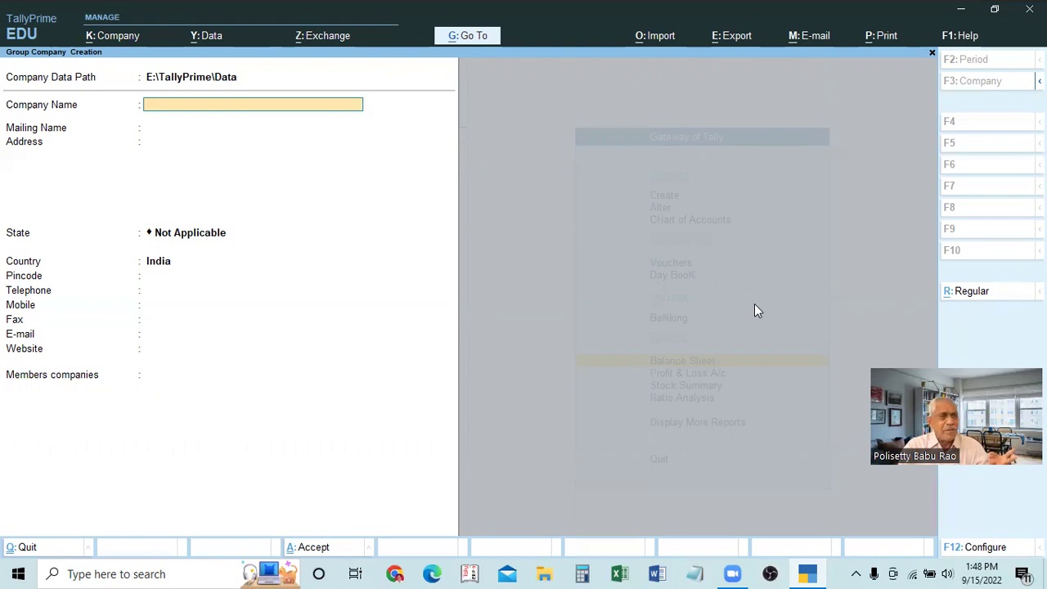
{"action": "left_click", "coordinate": [980, 299]}
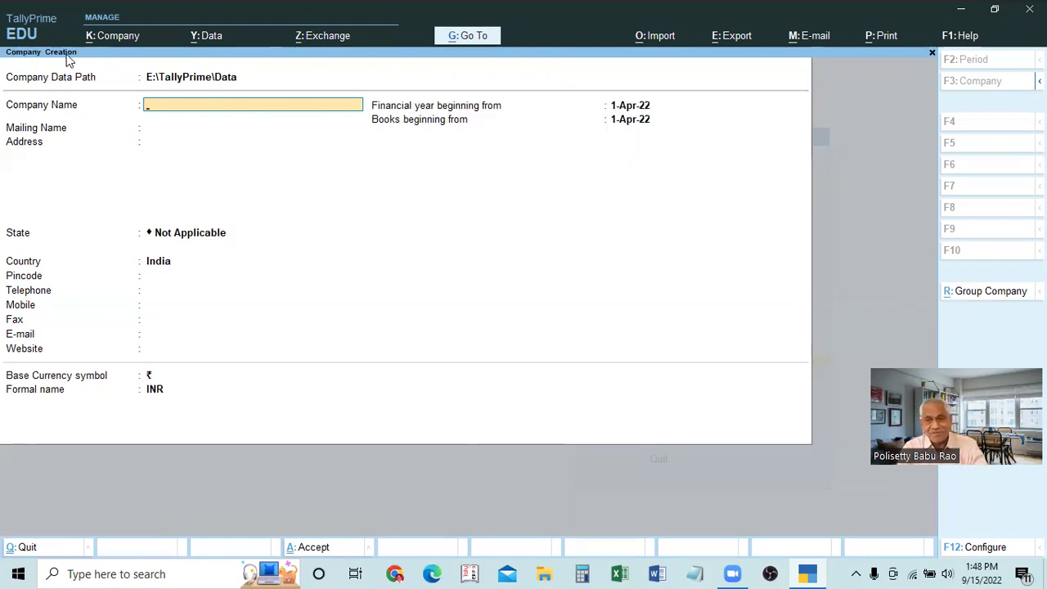
{"action": "left_click", "coordinate": [994, 296]}
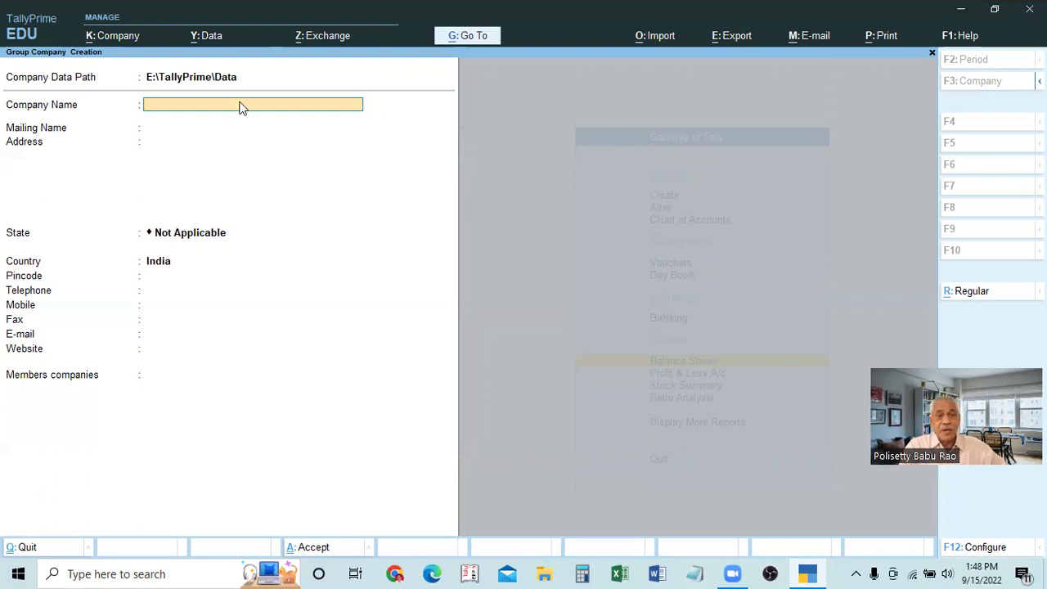
Name the new company Group Company, keep the same mailing name, and leave the address blank.
{"action": "key", "text": "Return"}
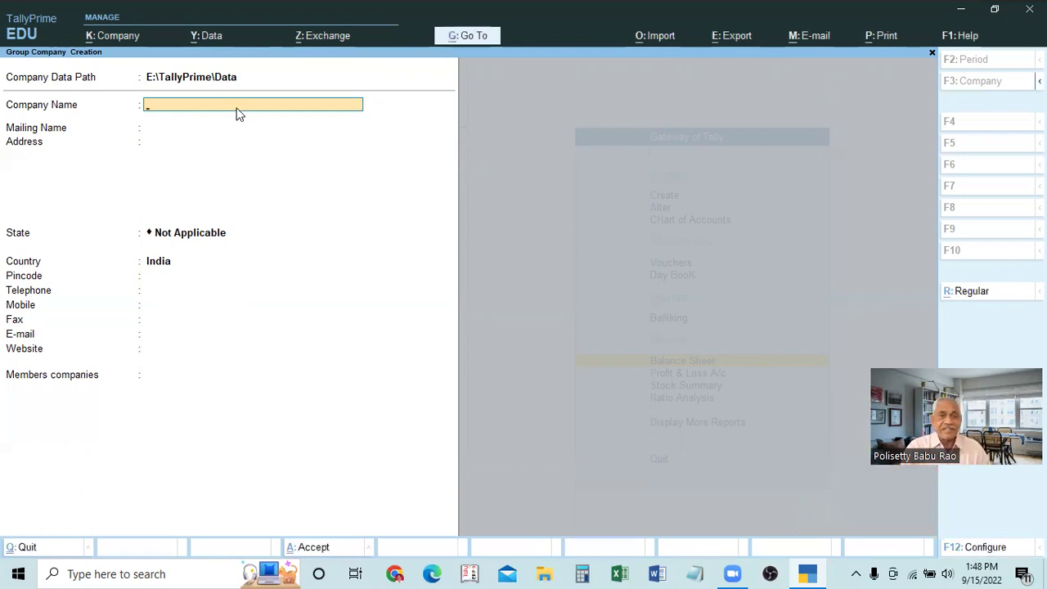
{"action": "type", "text": "Group"}
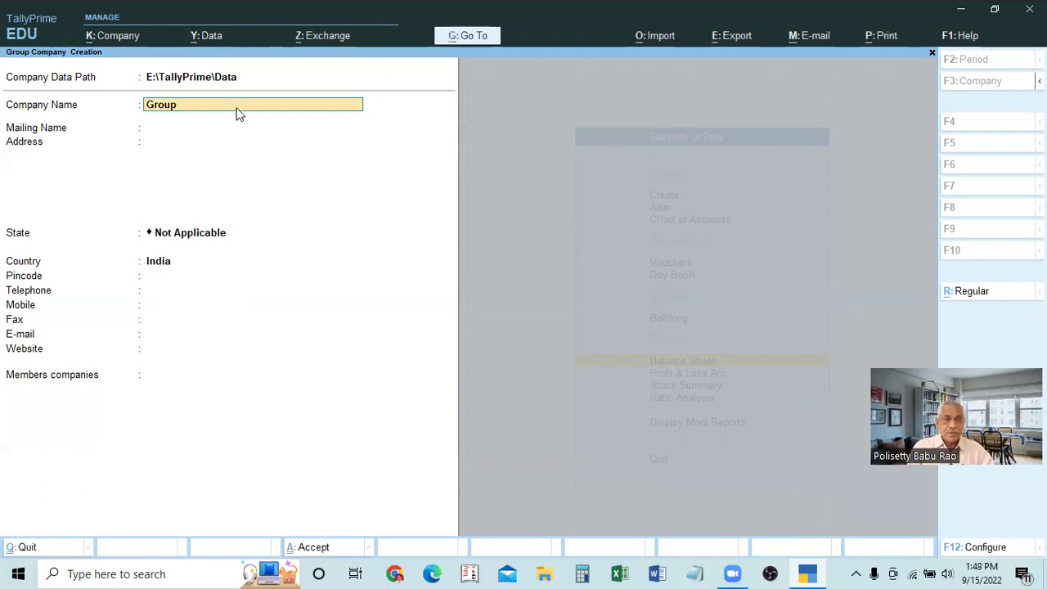
{"action": "type", "text": " Company"}
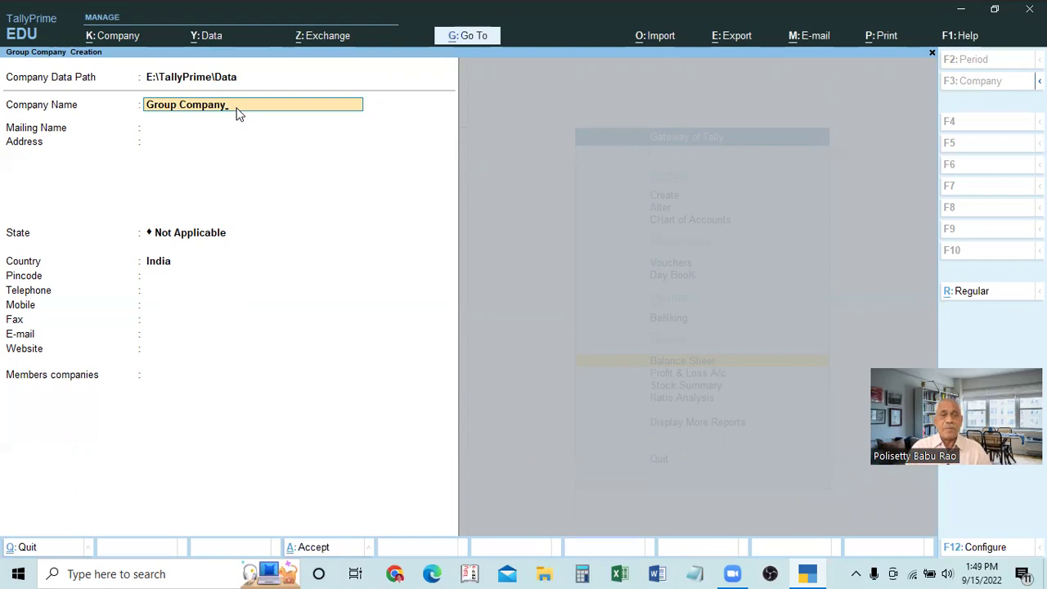
{"action": "key", "text": "Return"}
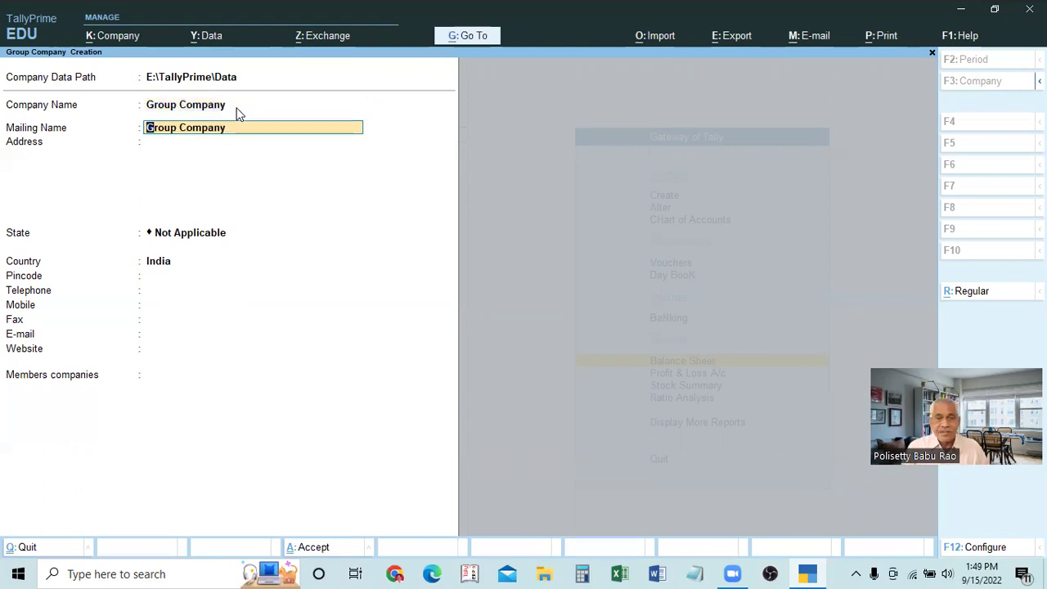
{"action": "key", "text": "Return"}
{"action": "key", "text": "Return"}
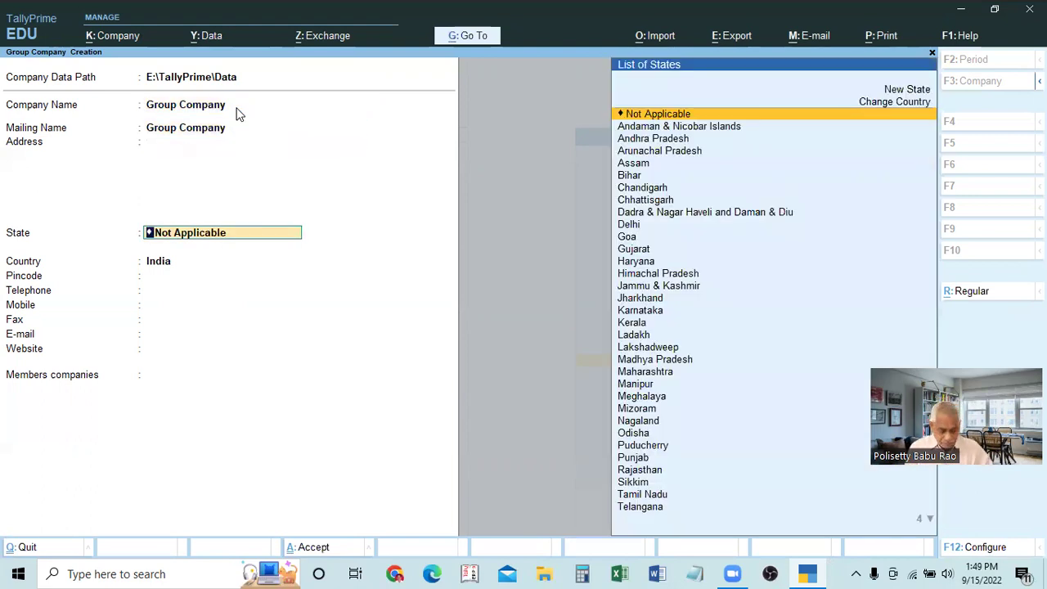
Set the group company's state to Telangana, keep India as the country, and leave the pincode and contact details blank.
{"action": "type", "text": "Telan"}
{"action": "key", "text": "Return"}
{"action": "key", "text": "Return"}
{"action": "key", "text": "Return"}
{"action": "key", "text": "Return"}
{"action": "key", "text": "Return"}
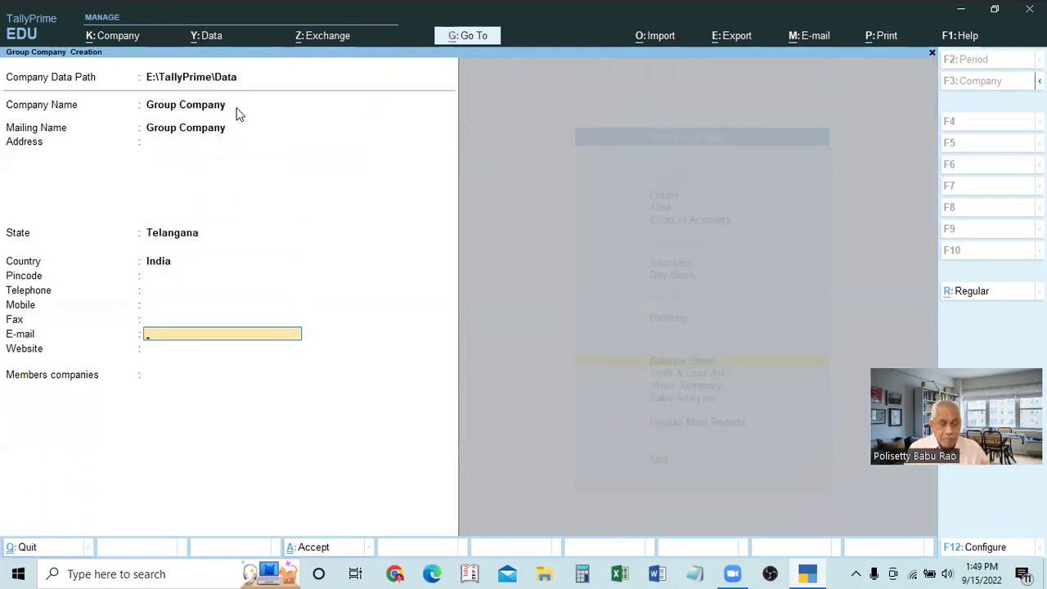
{"action": "key", "text": "Return"}
{"action": "key", "text": "Return"}
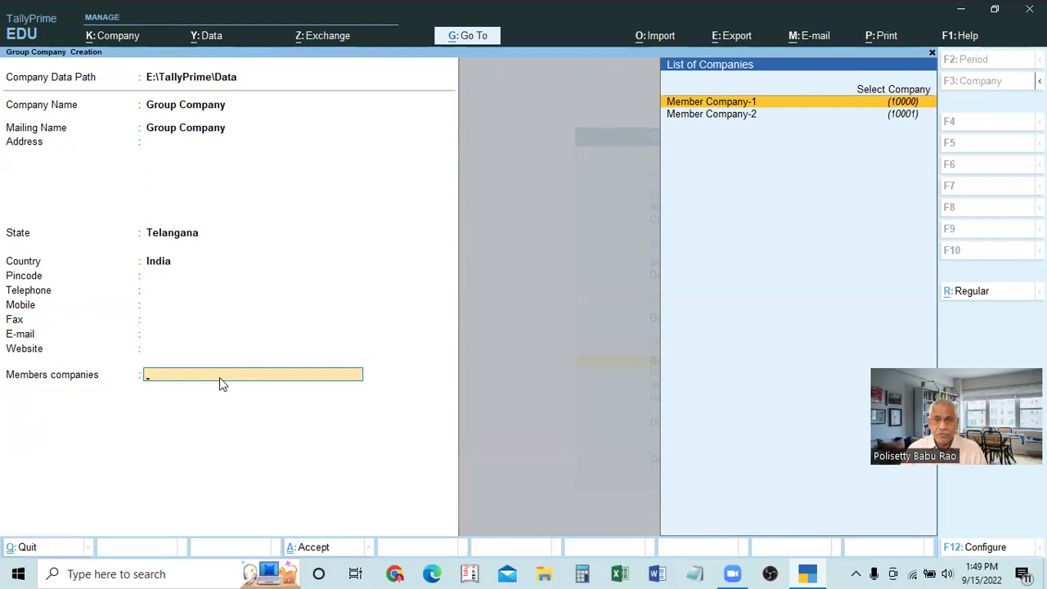
Add Member Company-1 and Member Company-2 as the member companies and save the group company.
{"action": "key", "text": "Return"}
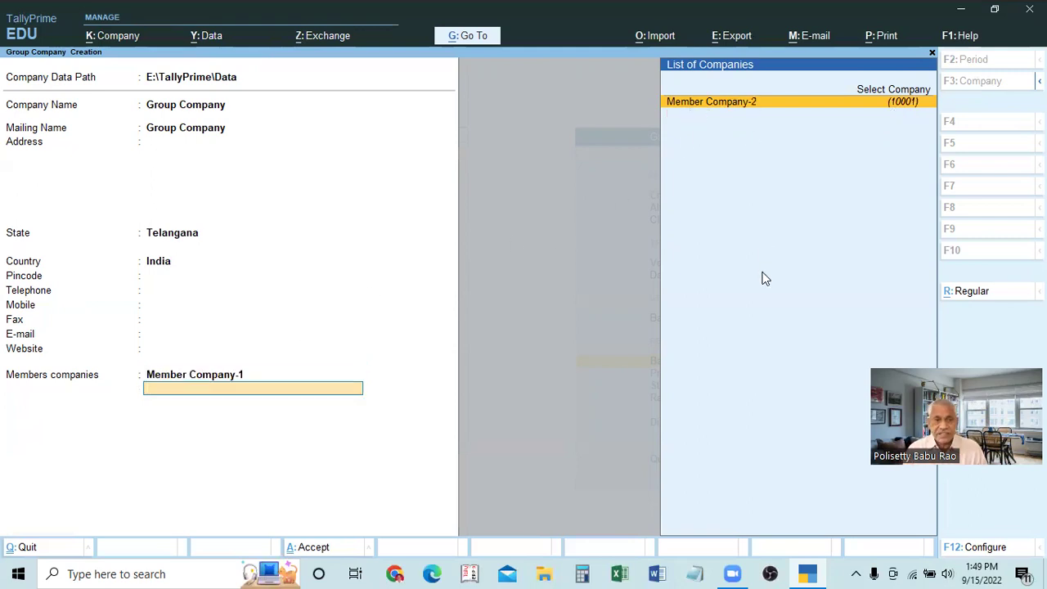
{"action": "key", "text": "Return"}
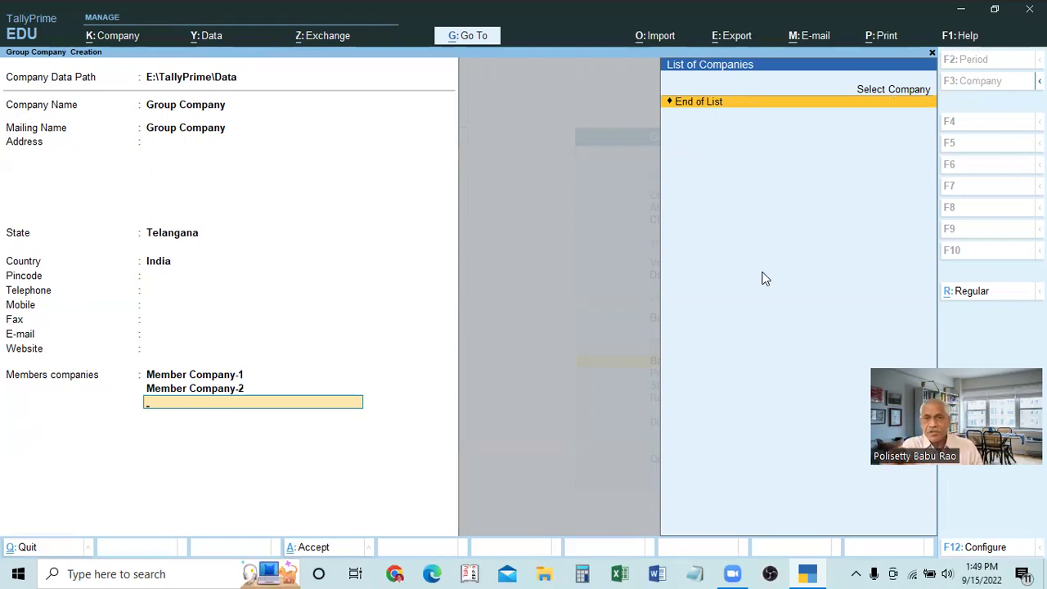
{"action": "key", "text": "Return"}
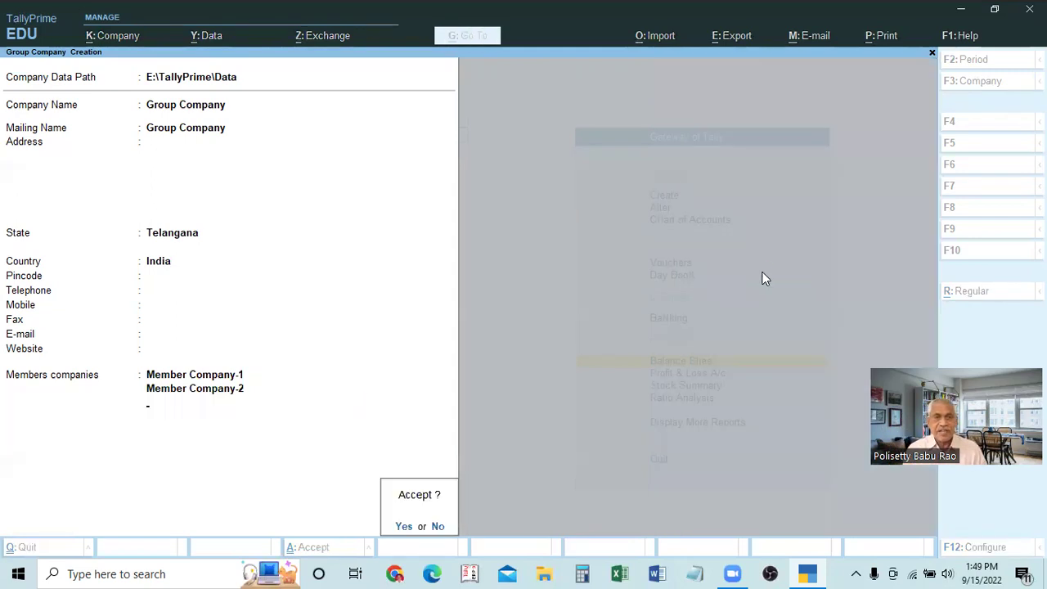
{"action": "key", "text": "Return"}
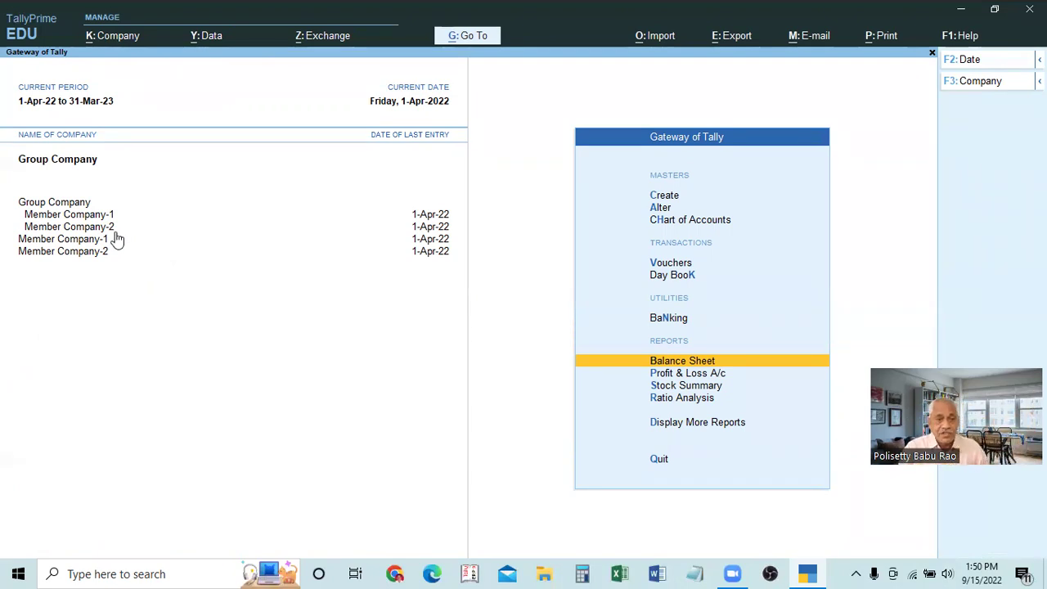
Check the individual balance sheets of Member Company-1 and Member Company-2, using their standalone entries in the company list.
{"action": "left_click", "coordinate": [78, 239]}
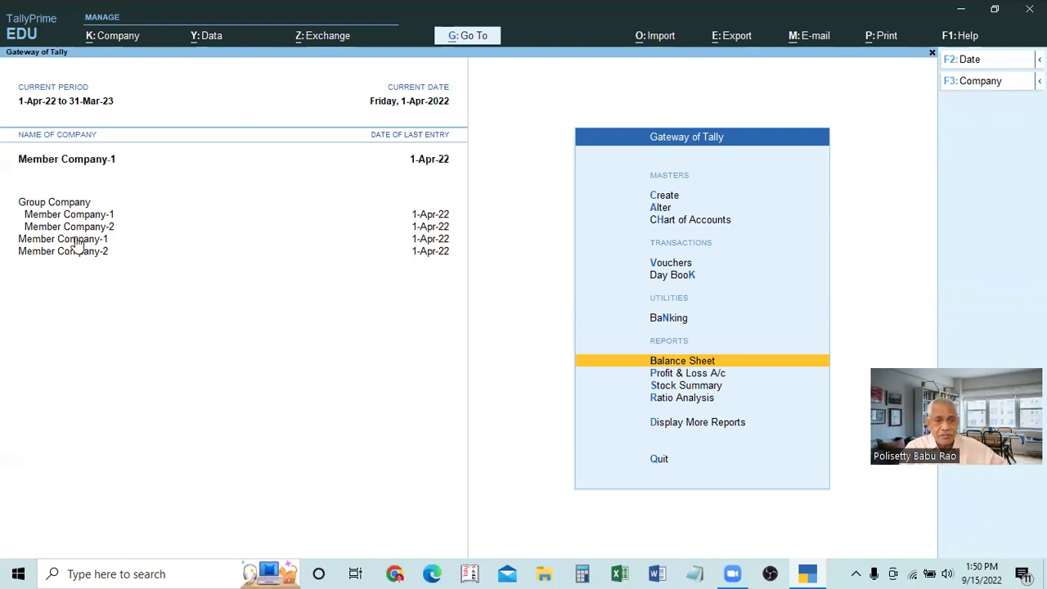
{"action": "left_click", "coordinate": [700, 365]}
{"action": "key", "text": "Escape"}
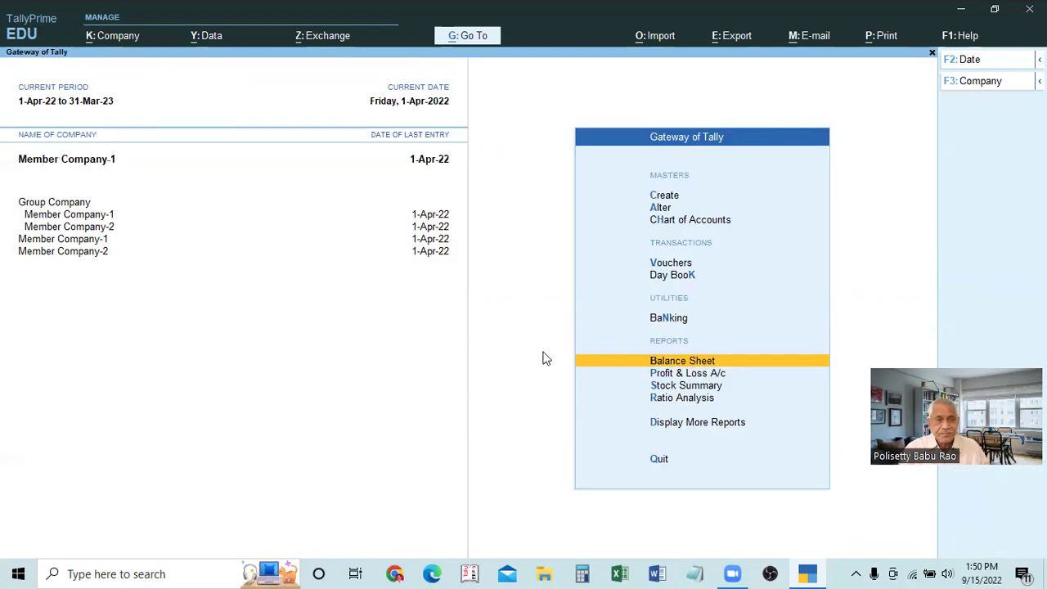
{"action": "left_click", "coordinate": [82, 256]}
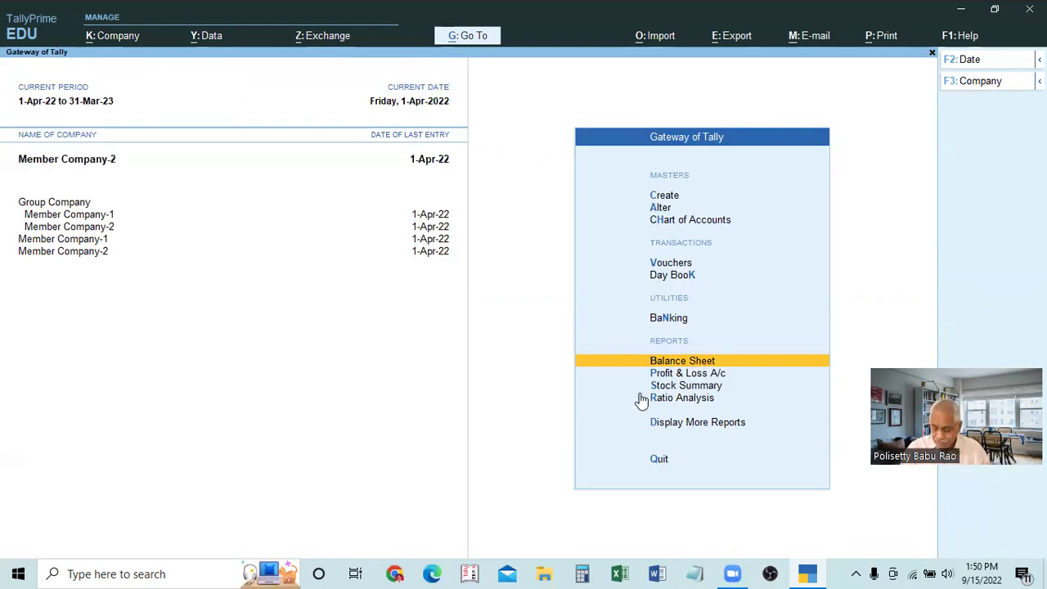
{"action": "key", "text": "Return"}
{"action": "key", "text": "Escape"}
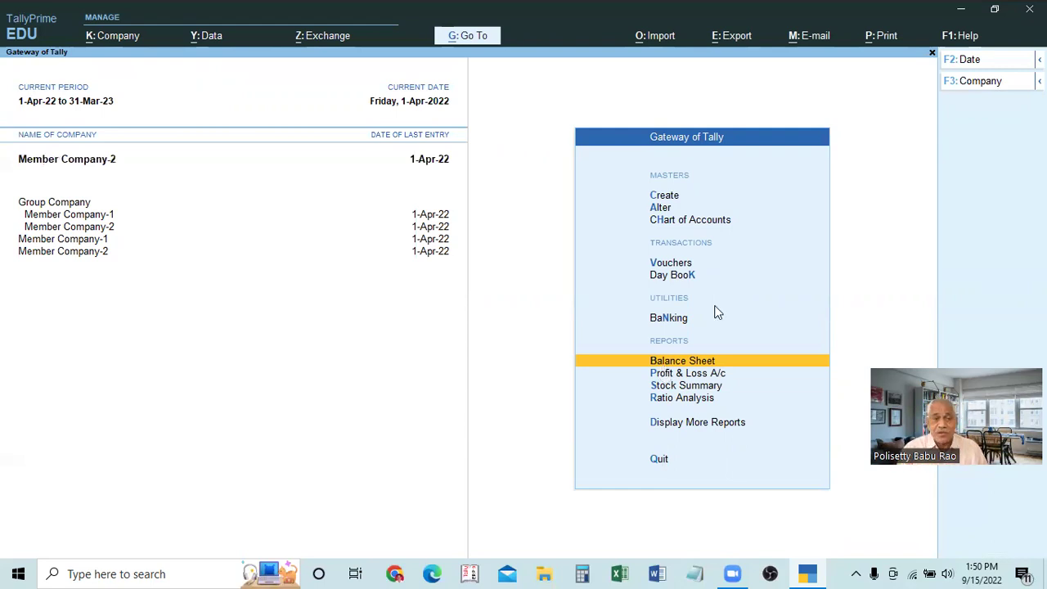
Switch to Group Company, examine its consolidated balance sheet, and return to the Gateway of Tally.
{"action": "left_click", "coordinate": [82, 205]}
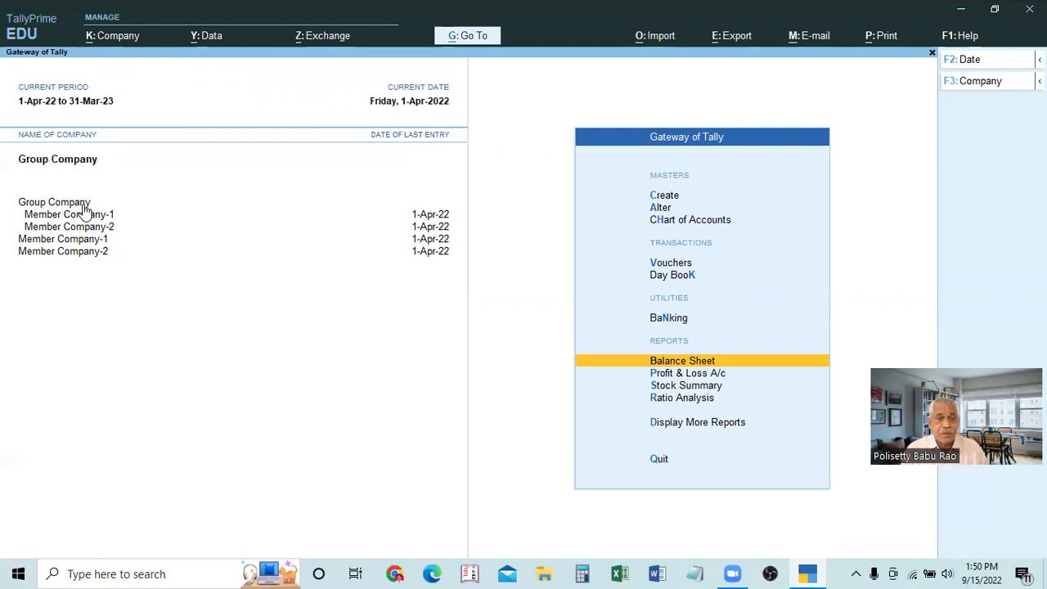
{"action": "key", "text": "Return"}
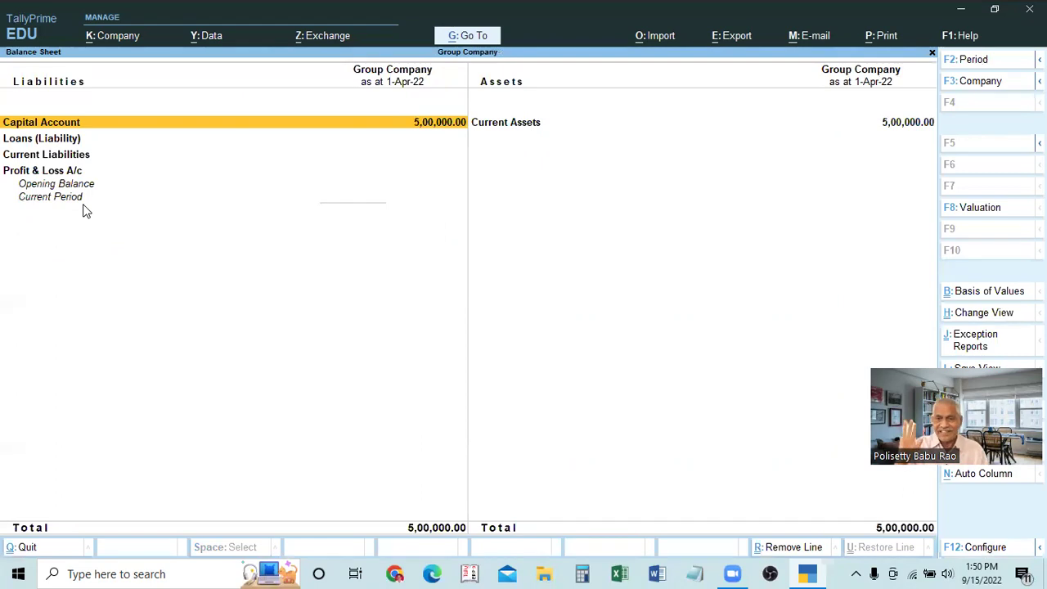
{"action": "key", "text": "Escape"}
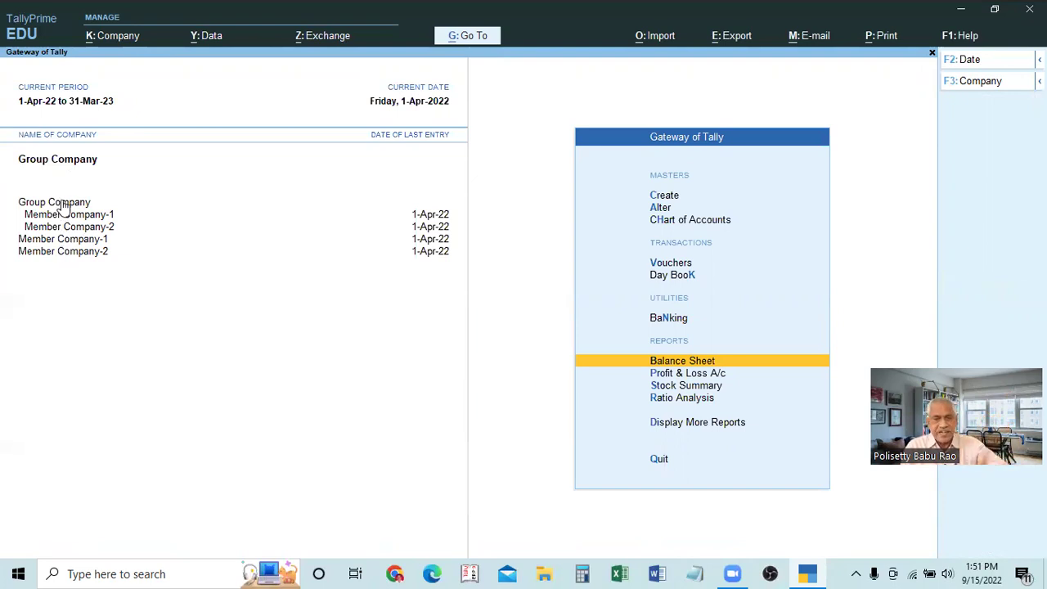
Switch to Member Company-1 and start a receipt voucher dated 2-Apr-22 with Cash as the account.
{"action": "left_click", "coordinate": [81, 243]}
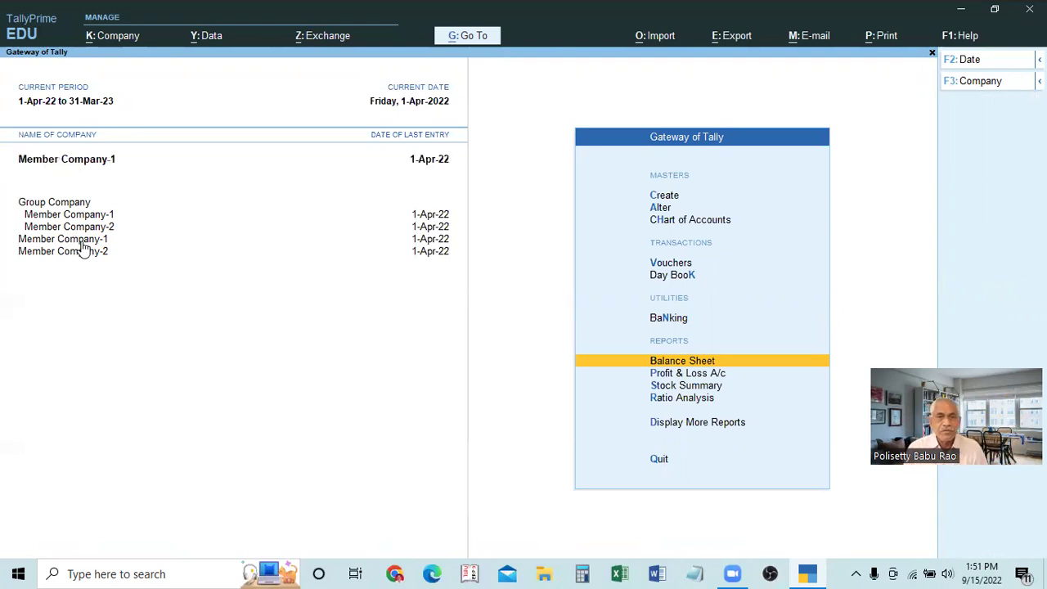
{"action": "left_click", "coordinate": [673, 264]}
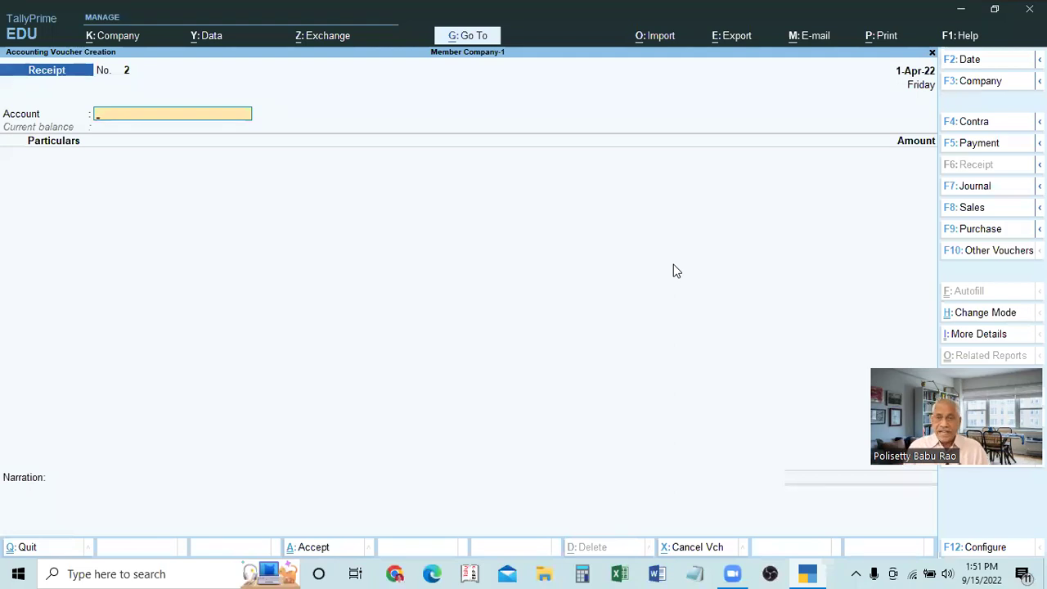
{"action": "key", "text": "F2"}
{"action": "key", "text": "Return"}
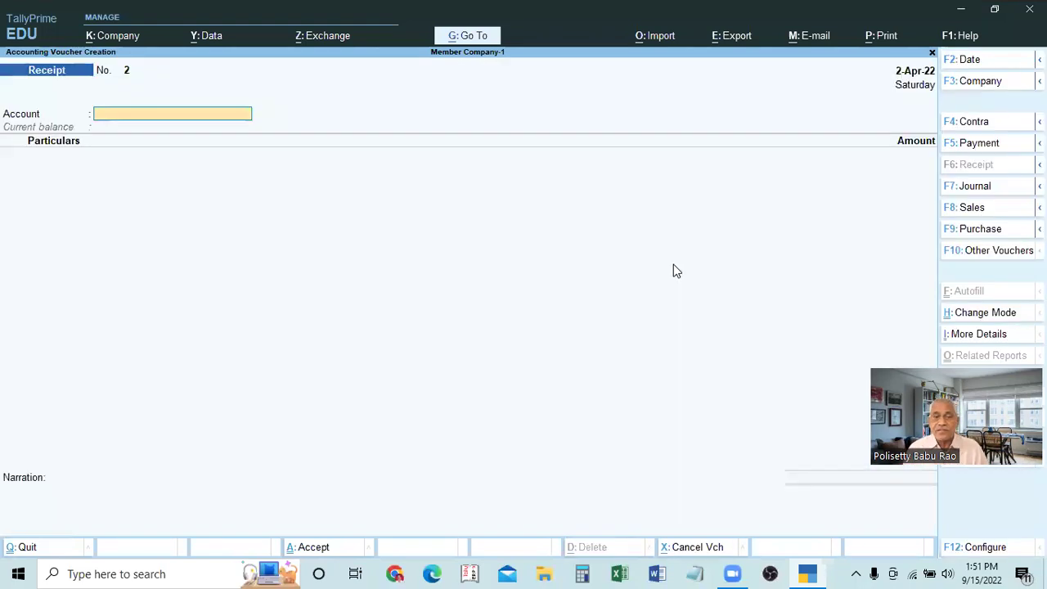
{"action": "type", "text": "ca"}
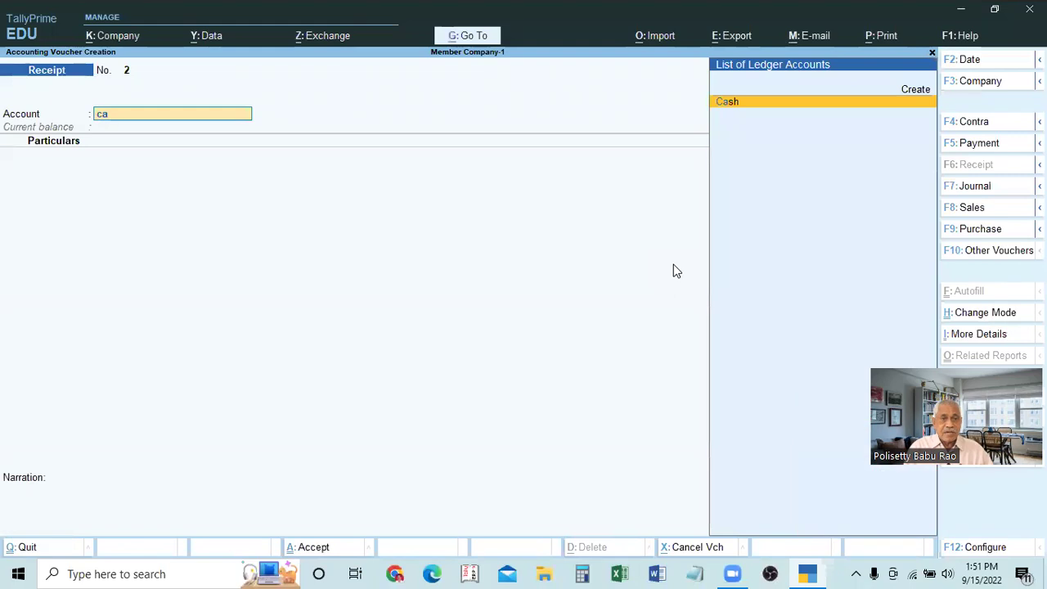
{"action": "key", "text": "Return"}
{"action": "type", "text": "Cap"}
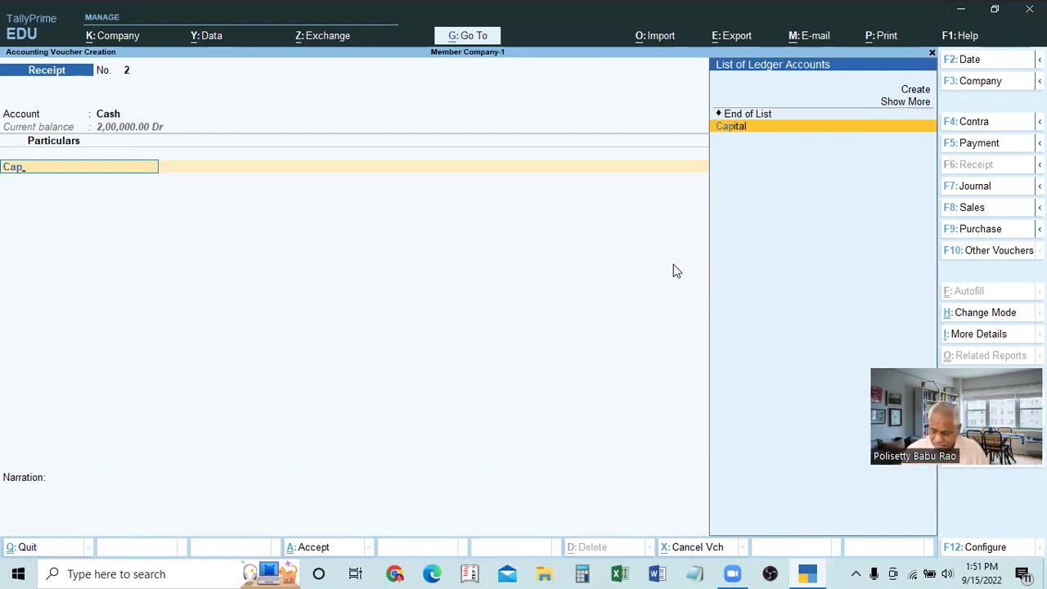
{"action": "key", "text": "BackSpace"}
{"action": "key", "text": "BackSpace"}
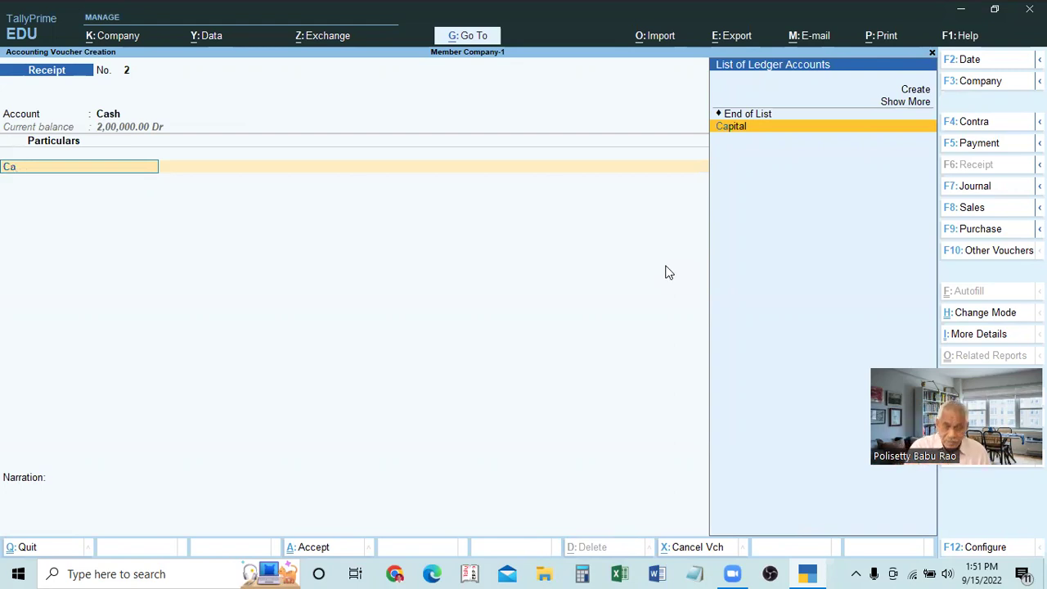
{"action": "key", "text": "BackSpace"}
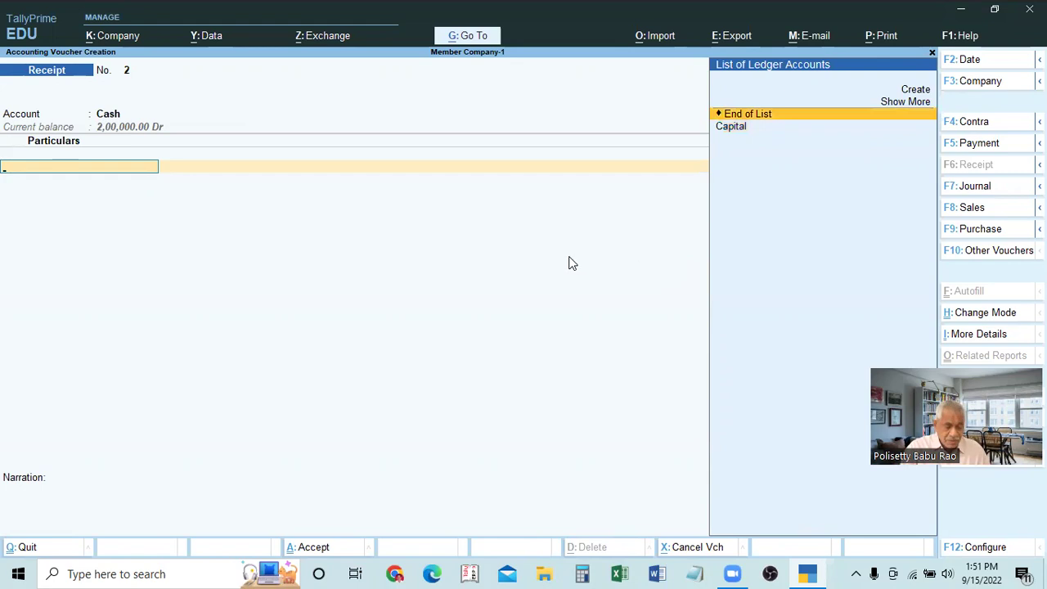
{"action": "type", "text": "C"}
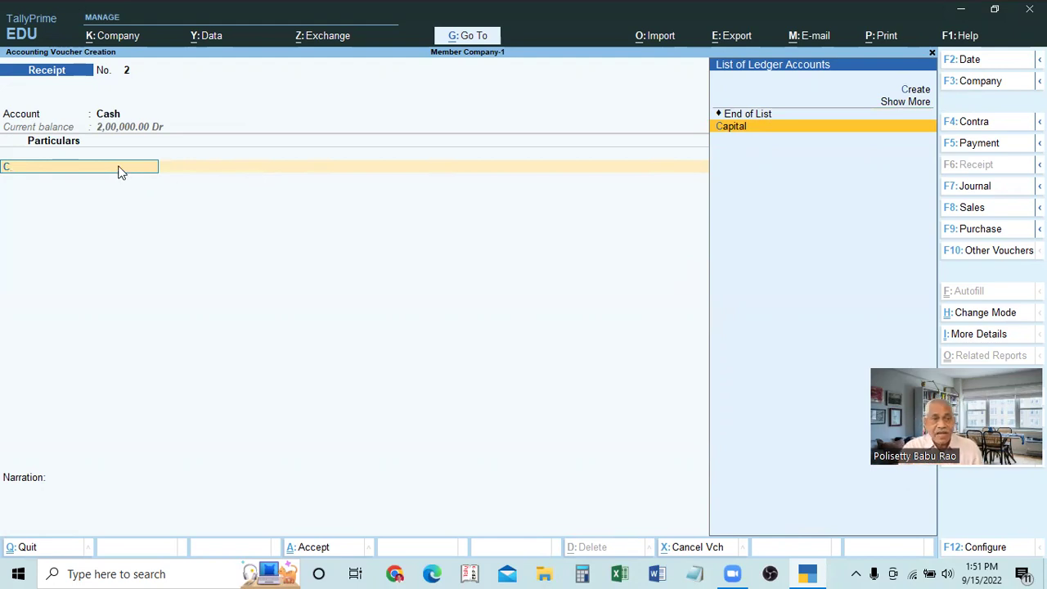
{"action": "key", "text": "BackSpace"}
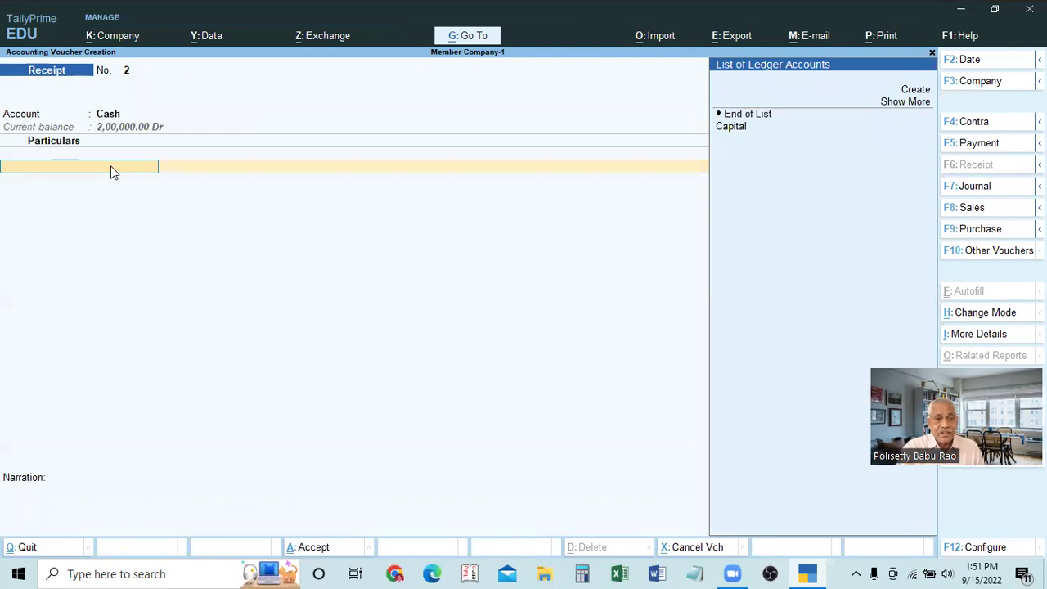
{"action": "type", "text": "c"}
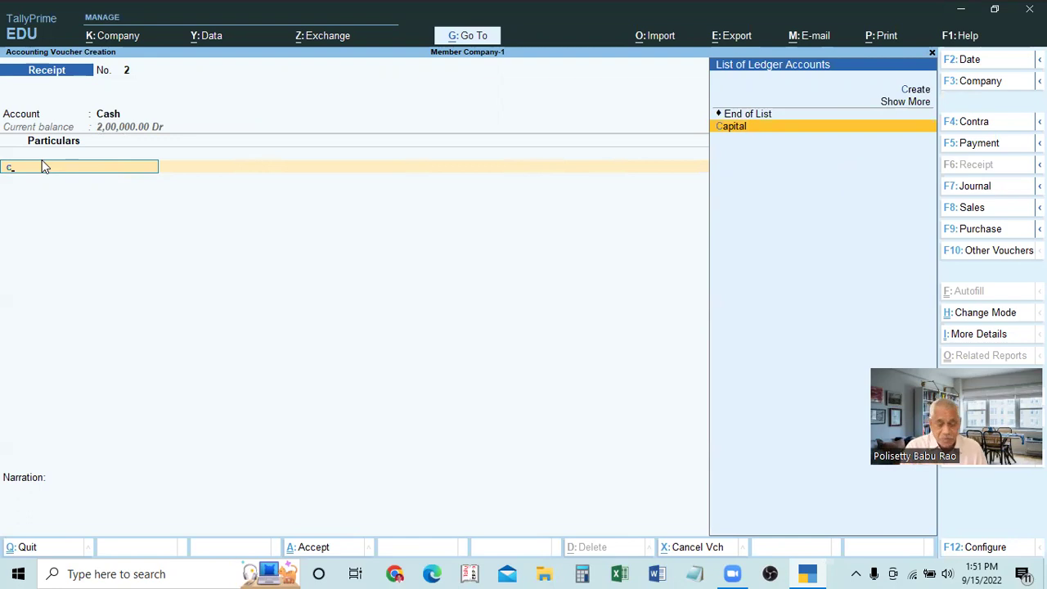
{"action": "key", "text": "BackSpace"}
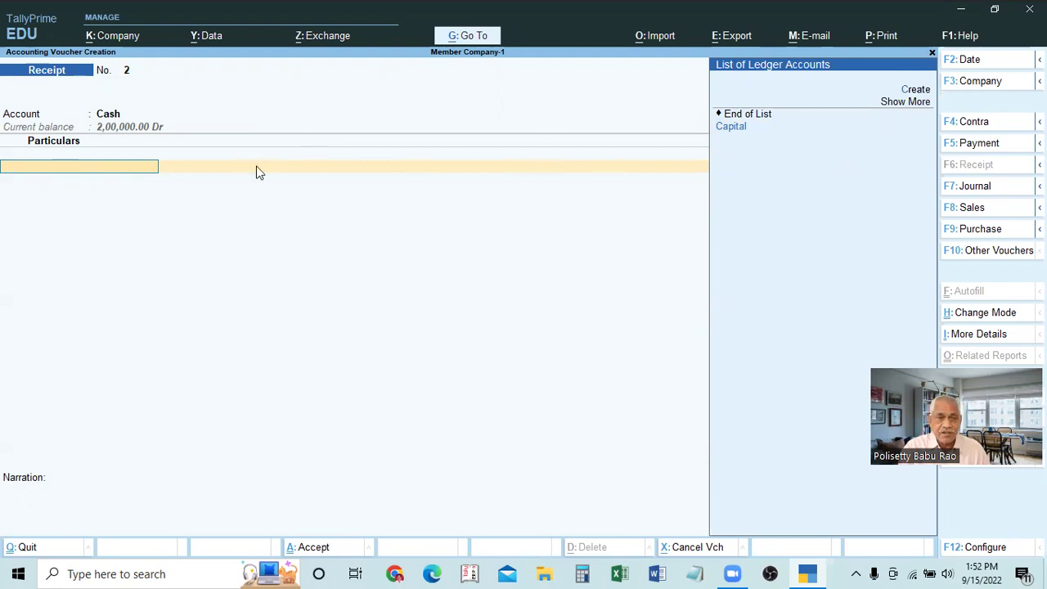
Credit Capital with 1,00,000 in the receipt, save it without a narration, and return to the Gateway of Tally.
{"action": "left_click", "coordinate": [736, 129]}
{"action": "type", "text": "1"}
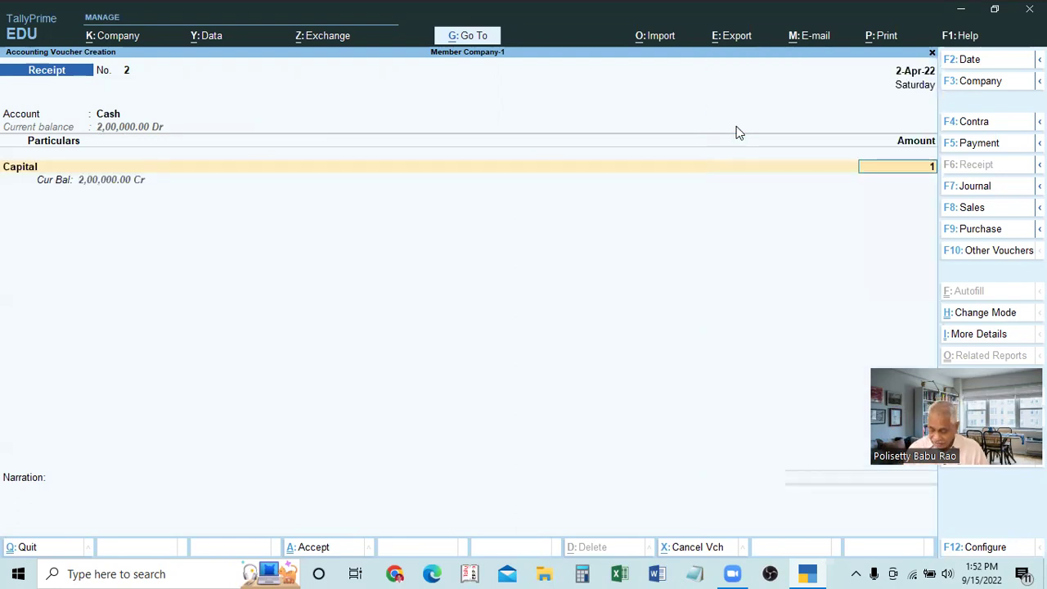
{"action": "type", "text": ",00,000"}
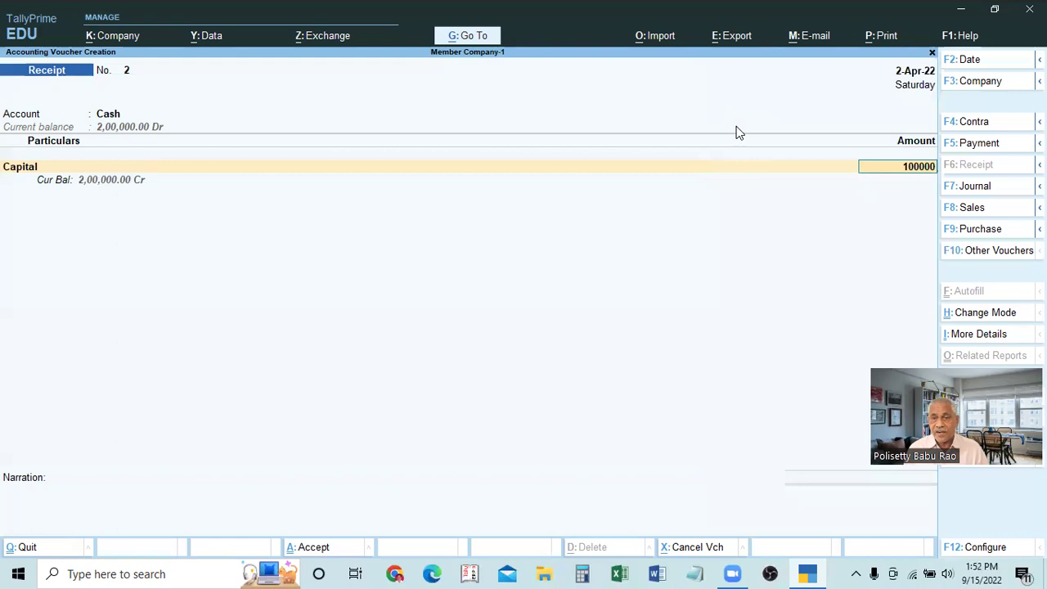
{"action": "key", "text": "Return"}
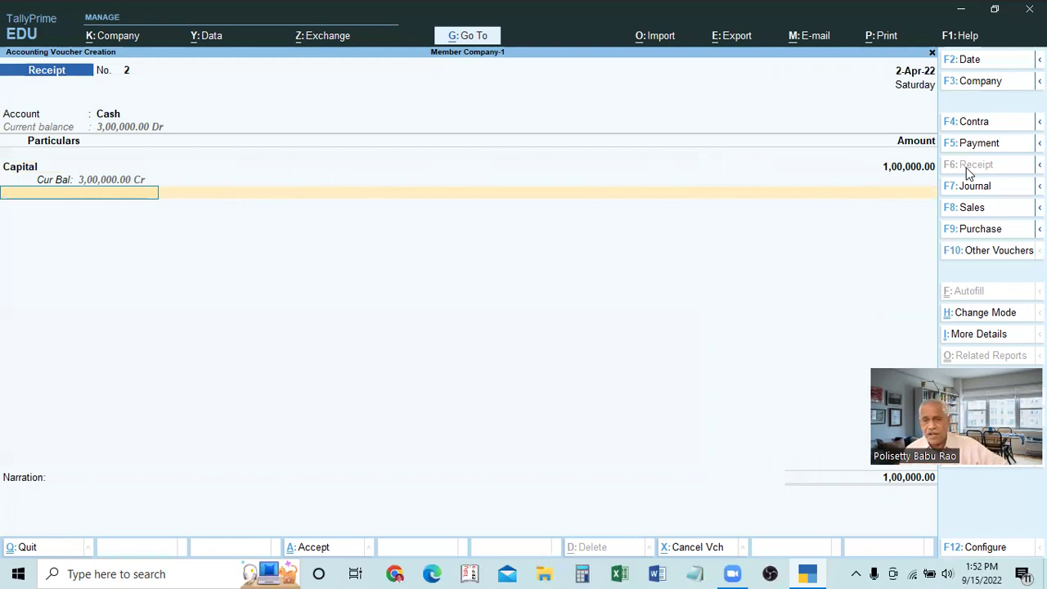
{"action": "key", "text": "Return"}
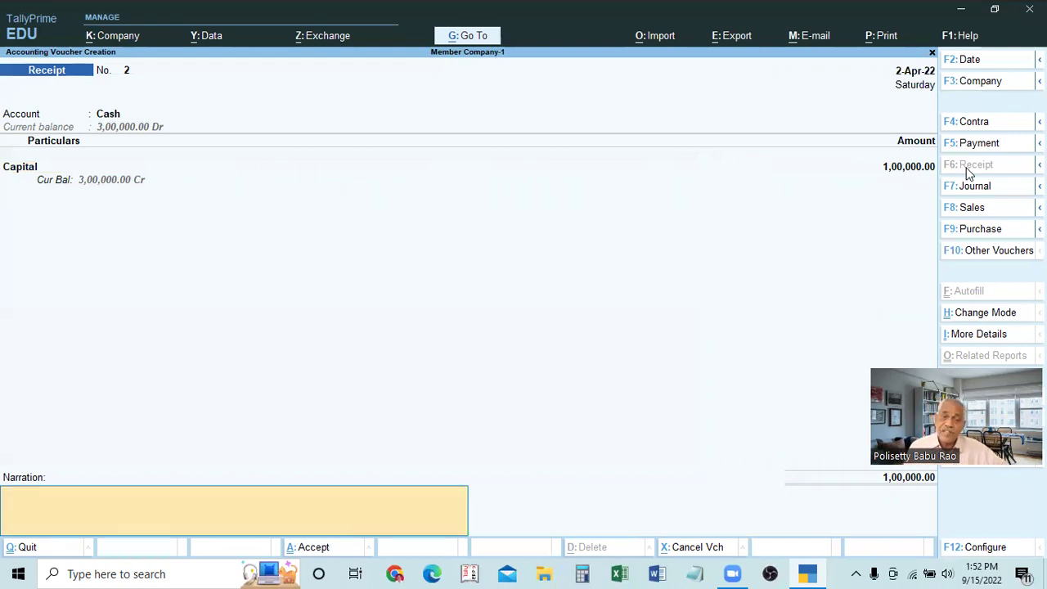
{"action": "key", "text": "Return"}
{"action": "key", "text": "Return"}
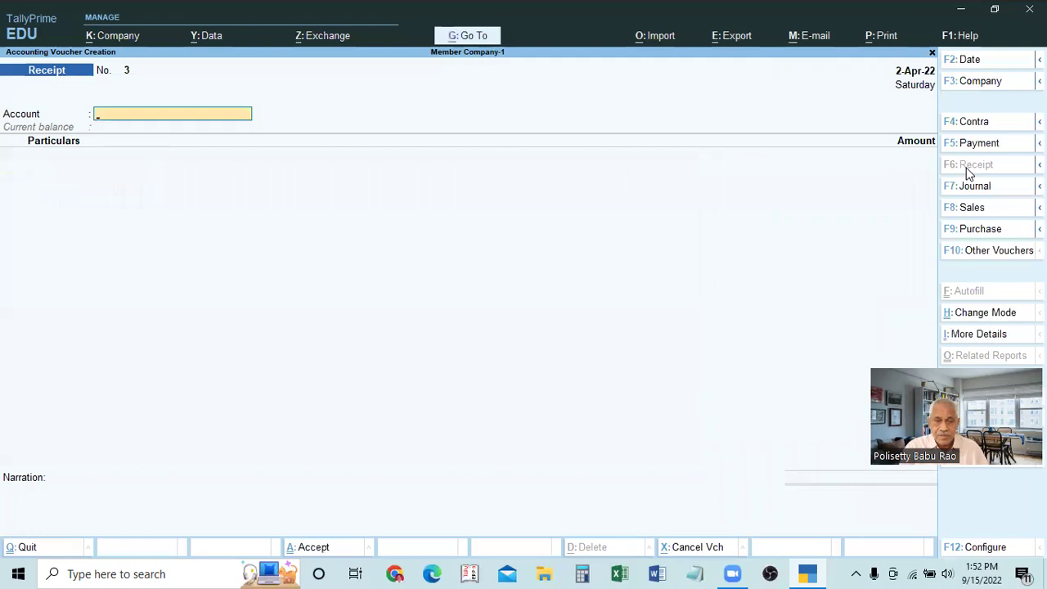
{"action": "key", "text": "Escape"}
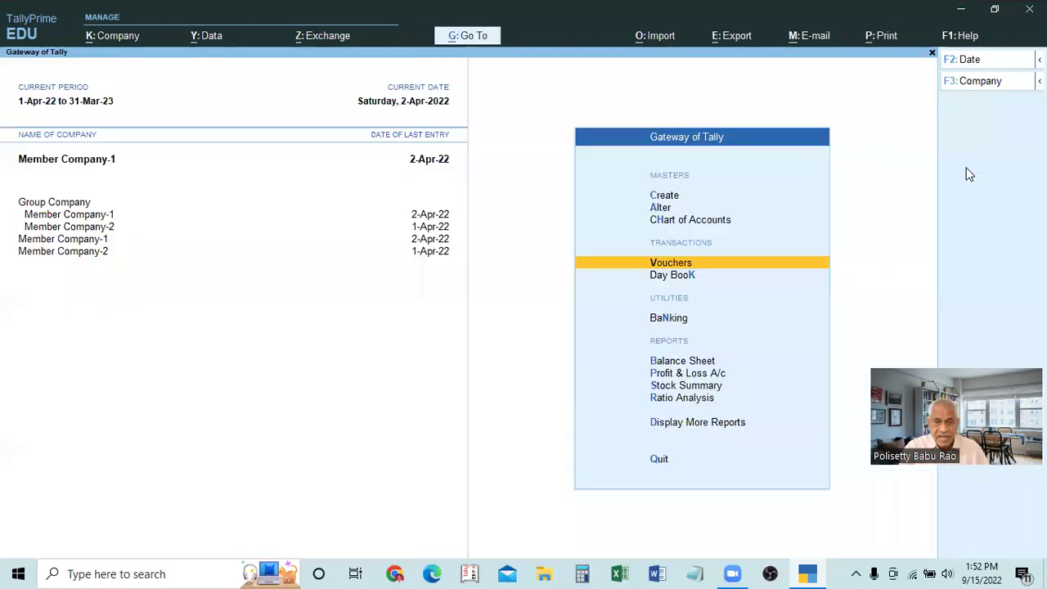
Switch to Member Company-2, check its balance sheet, and return to the Gateway of Tally.
{"action": "left_click", "coordinate": [75, 253]}
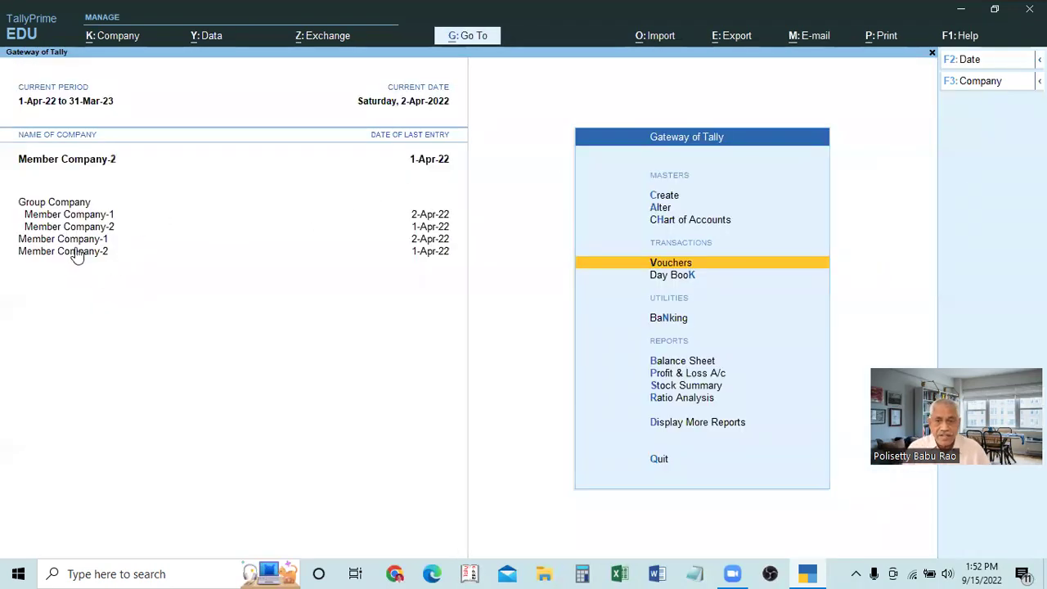
{"action": "key", "text": "Down"}
{"action": "key", "text": "Down"}
{"action": "key", "text": "Down"}
{"action": "key", "text": "Return"}
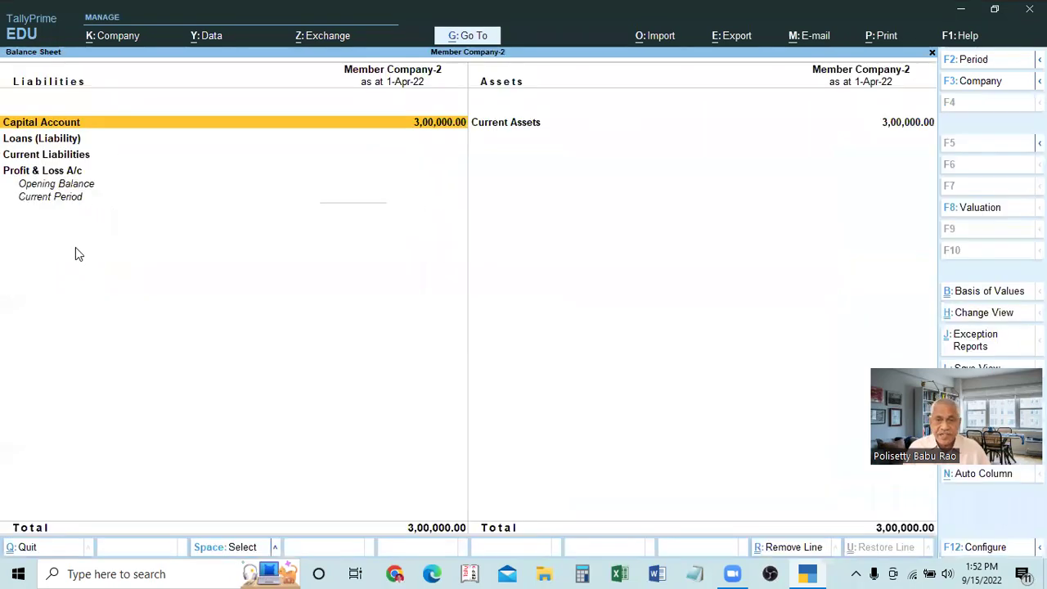
{"action": "key", "text": "Escape"}
{"action": "key", "text": "Up"}
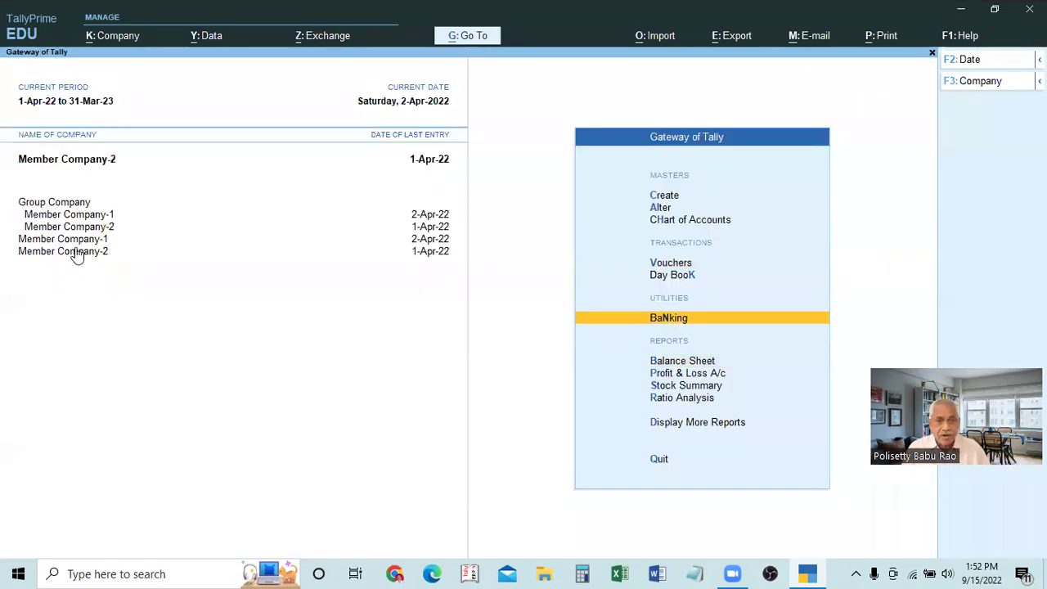
{"action": "key", "text": "Up"}
Switch to Member Company-1, check the capital account and current assets in its balance sheet, and close the report.
{"action": "left_click", "coordinate": [90, 239]}
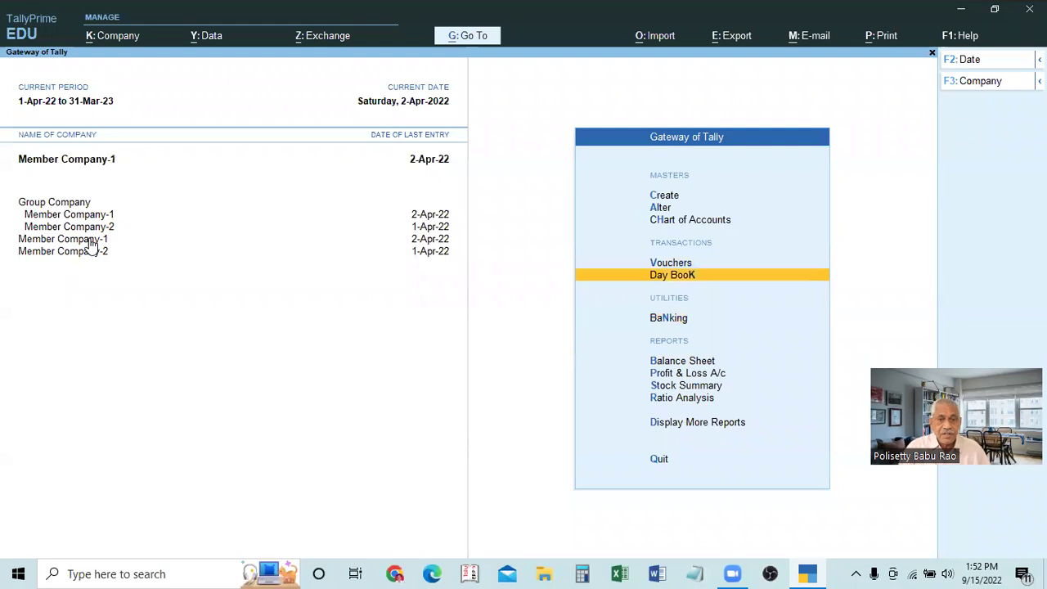
{"action": "key", "text": "Down"}
{"action": "key", "text": "Down"}
{"action": "key", "text": "Down"}
{"action": "key", "text": "Up"}
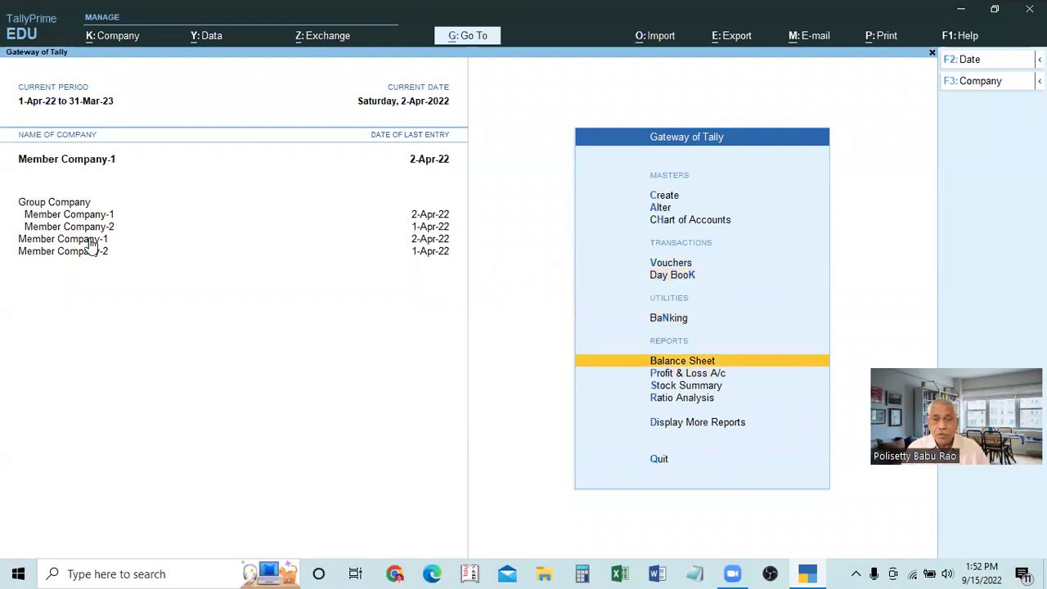
{"action": "key", "text": "Return"}
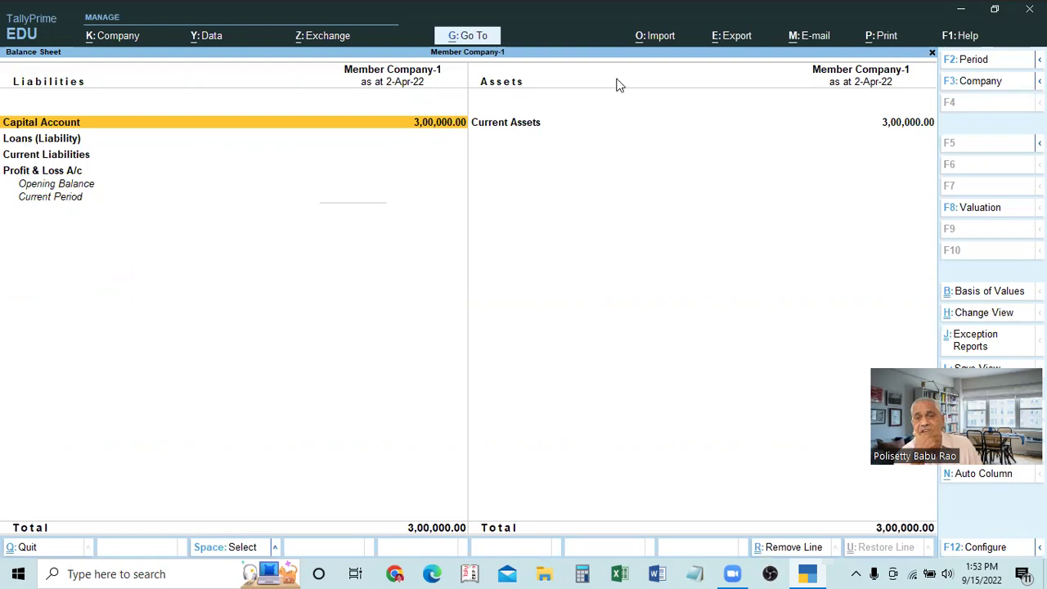
{"action": "key", "text": "Return"}
{"action": "key", "text": "Right"}
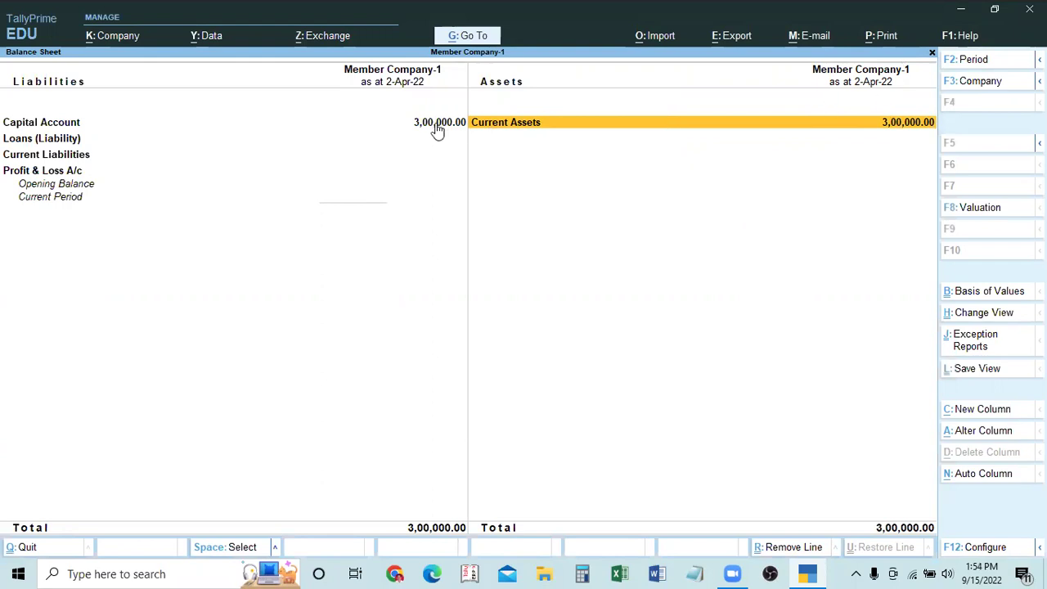
{"action": "key", "text": "Escape"}
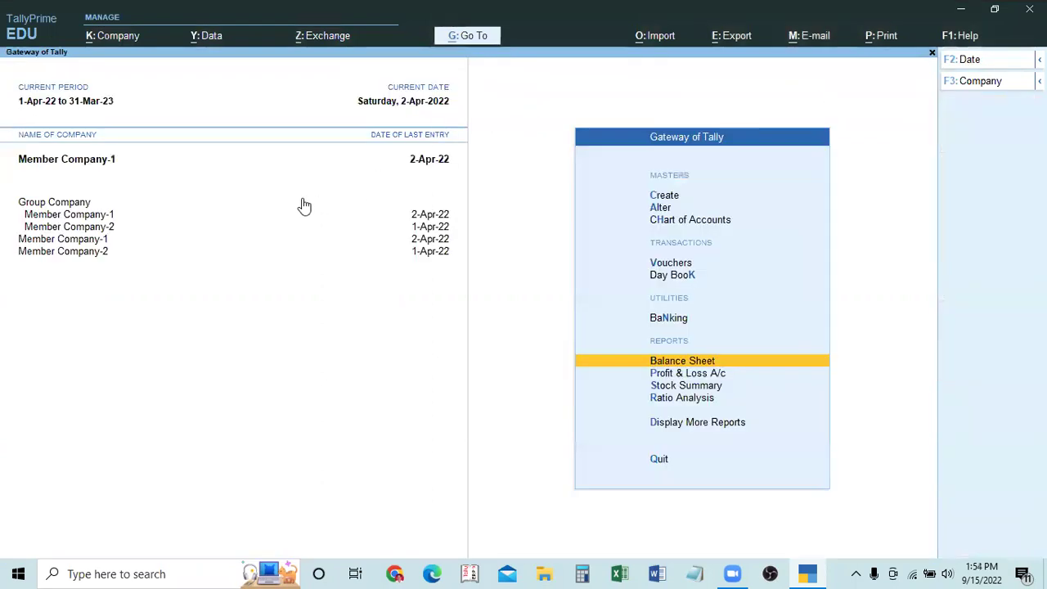
Switch to Group Company and review its consolidated balance sheet as at 2-Apr-22, closing the report when done.
{"action": "left_click", "coordinate": [73, 207]}
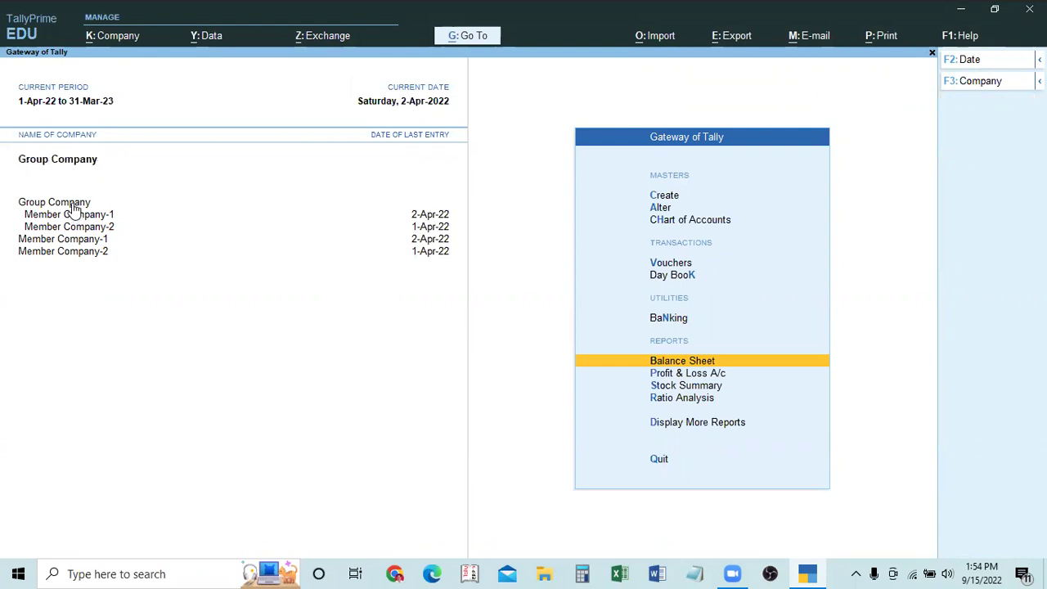
{"action": "key", "text": "Return"}
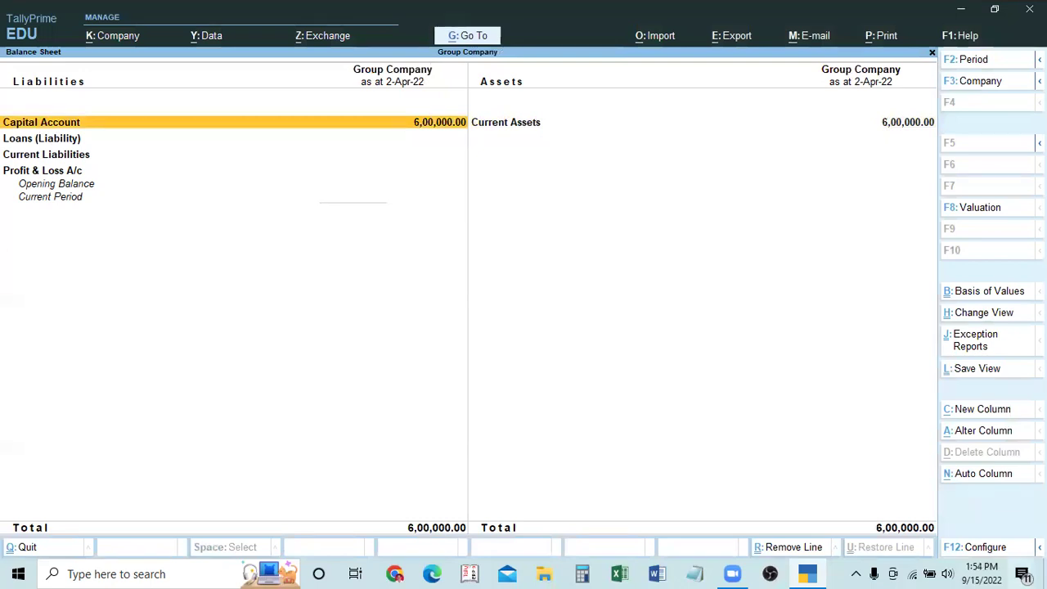
{"action": "key", "text": "Escape"}
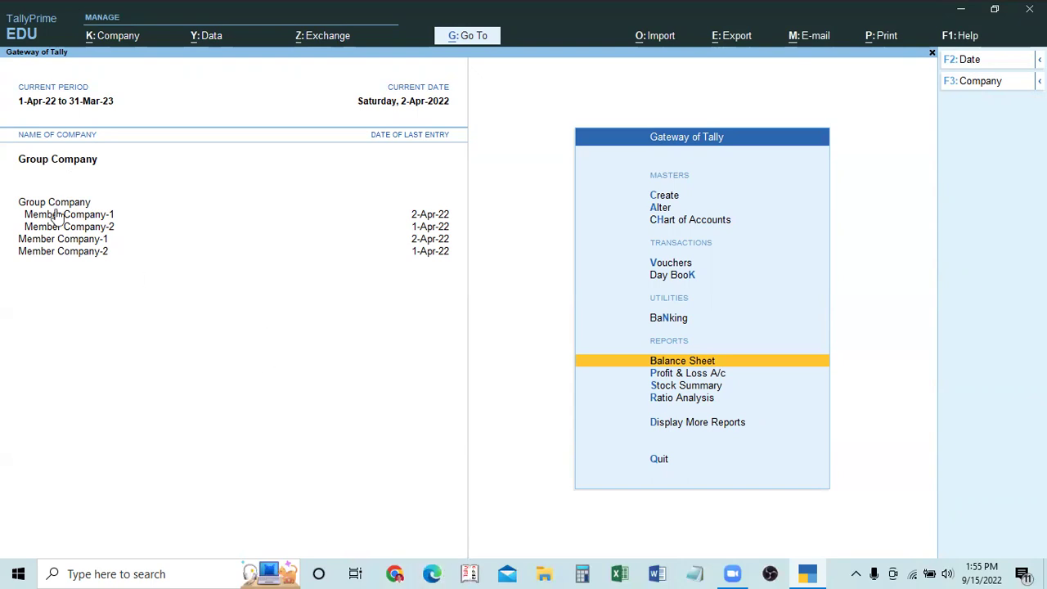
Start creating an ordinary company named Group Company-3, keeping the same mailing name and leaving the address blank.
{"action": "left_click", "coordinate": [111, 39]}
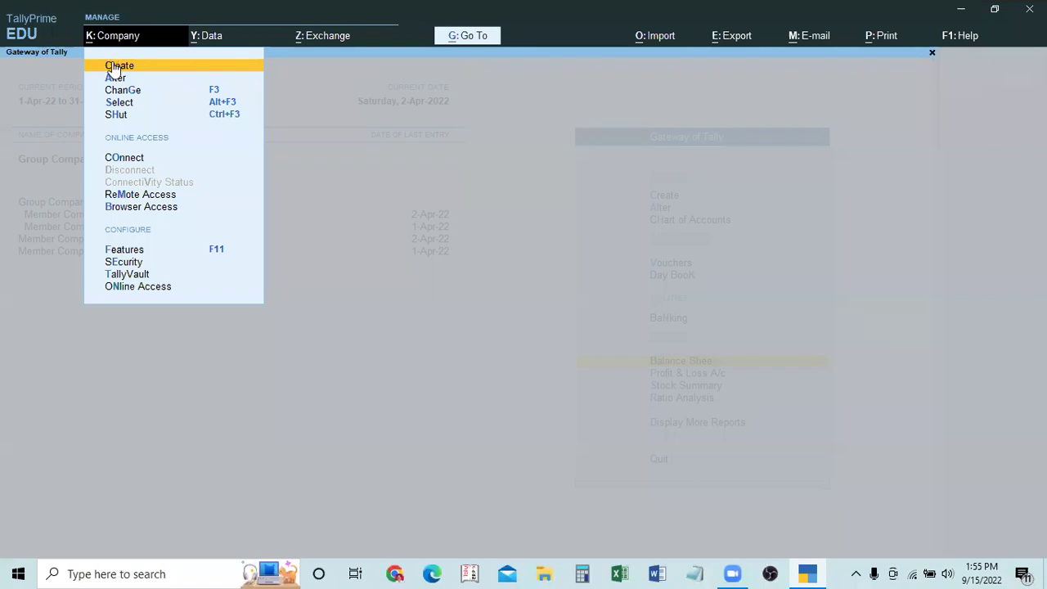
{"action": "left_click", "coordinate": [115, 67]}
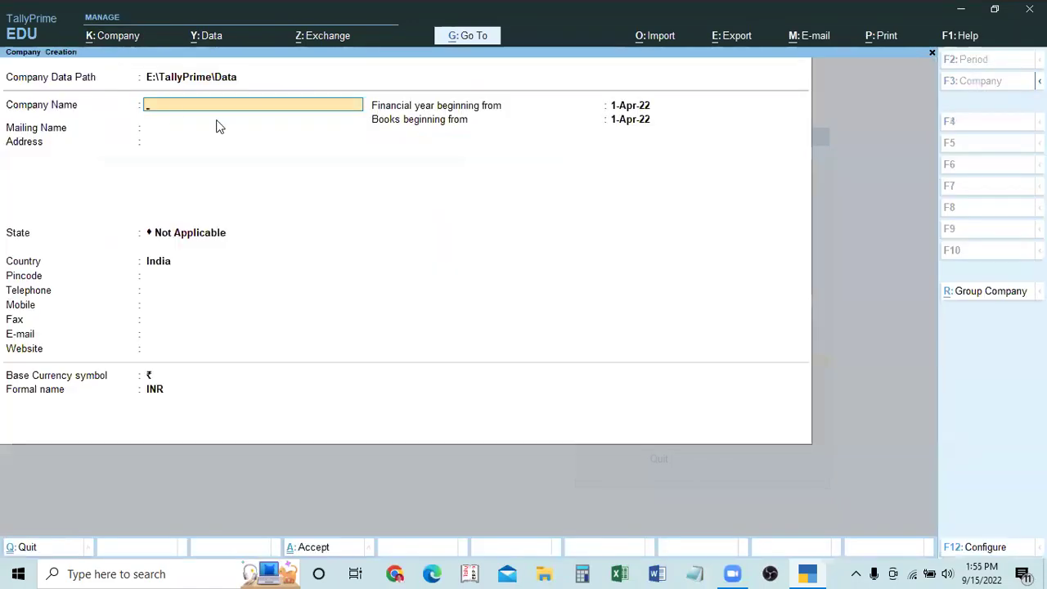
{"action": "type", "text": "Gr"}
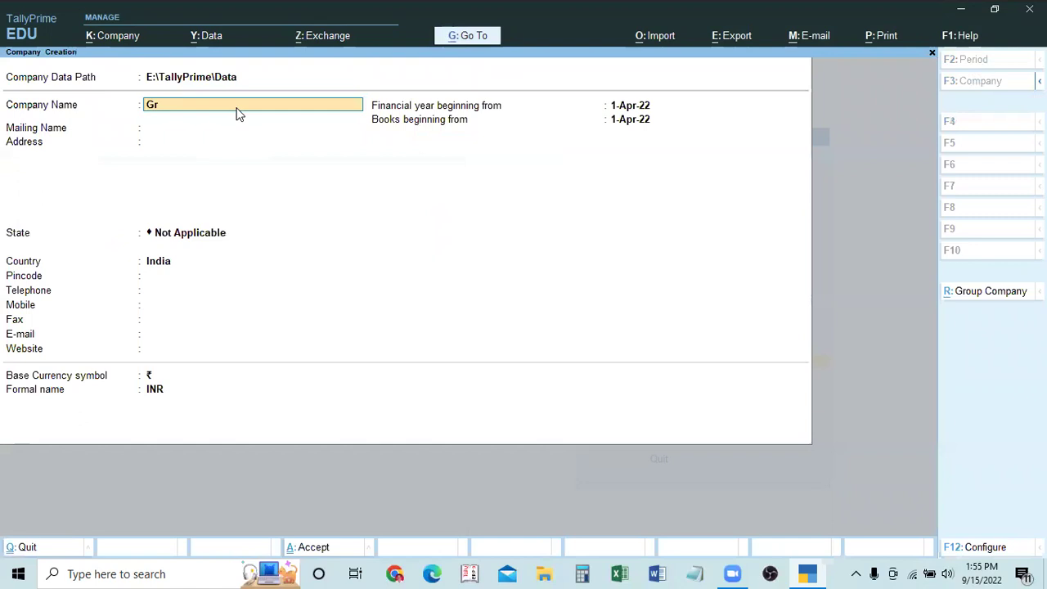
{"action": "type", "text": "oup Company-3"}
{"action": "key", "text": "Return"}
{"action": "key", "text": "Return"}
{"action": "key", "text": "Return"}
Set the state of Group Company-3 to Telangana, save the company, and return to the Gateway of Tally.
{"action": "type", "text": "tel"}
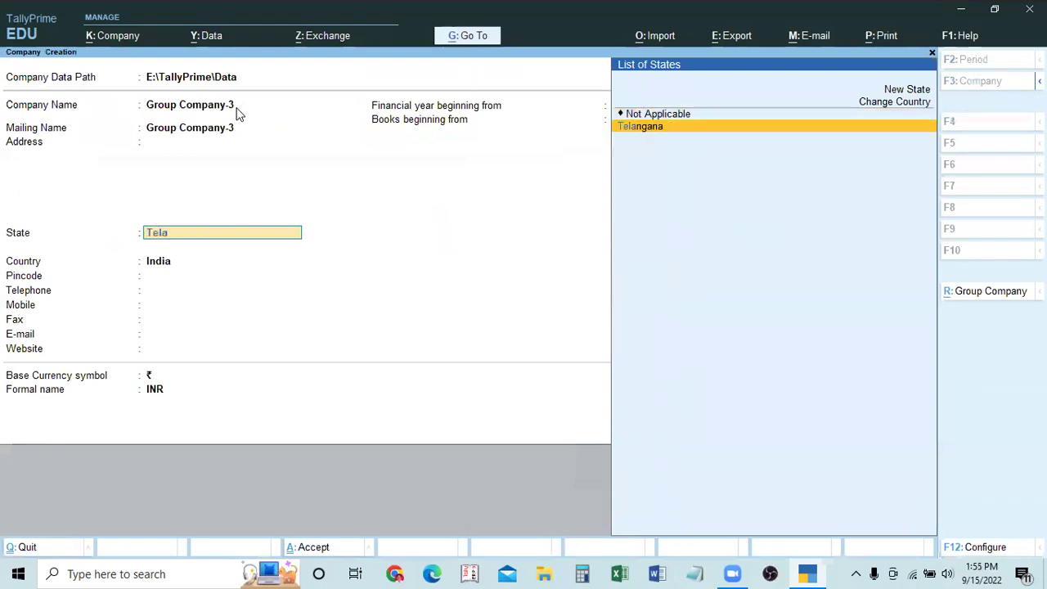
{"action": "key", "text": "Return"}
{"action": "key", "text": "Return"}
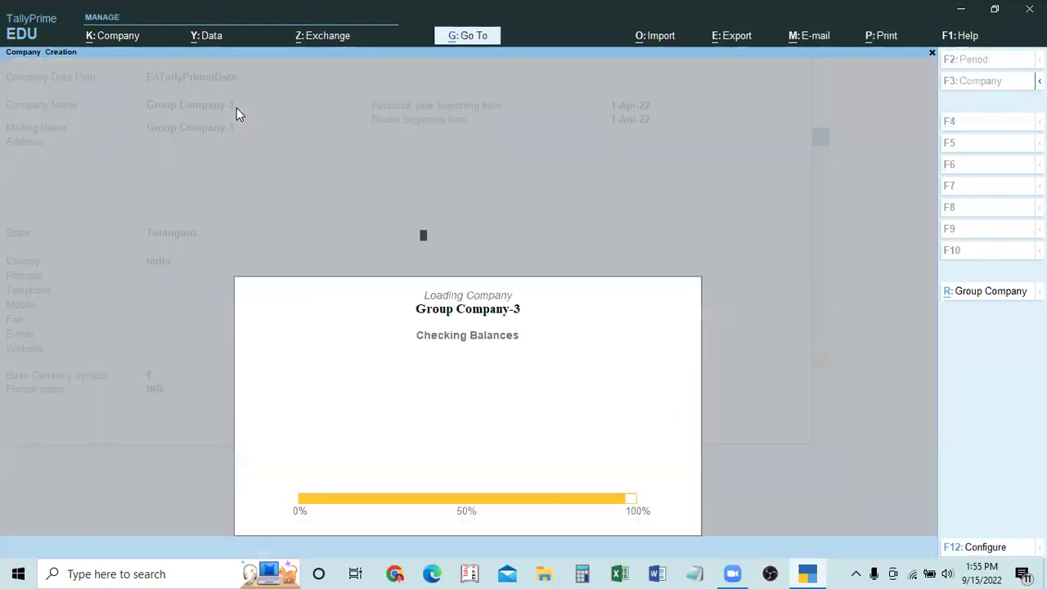
{"action": "key", "text": "Escape"}
{"action": "key", "text": "Return"}
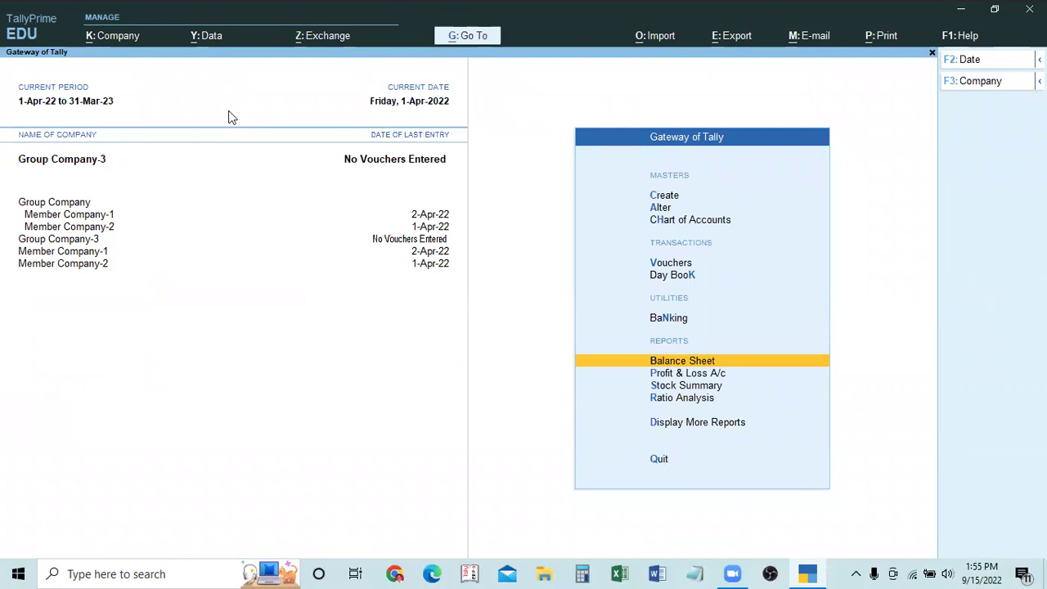
Alter Group Company-3, changing its company name and mailing name to Member Company-3, and return to the Gateway of Tally.
{"action": "left_click", "coordinate": [103, 39]}
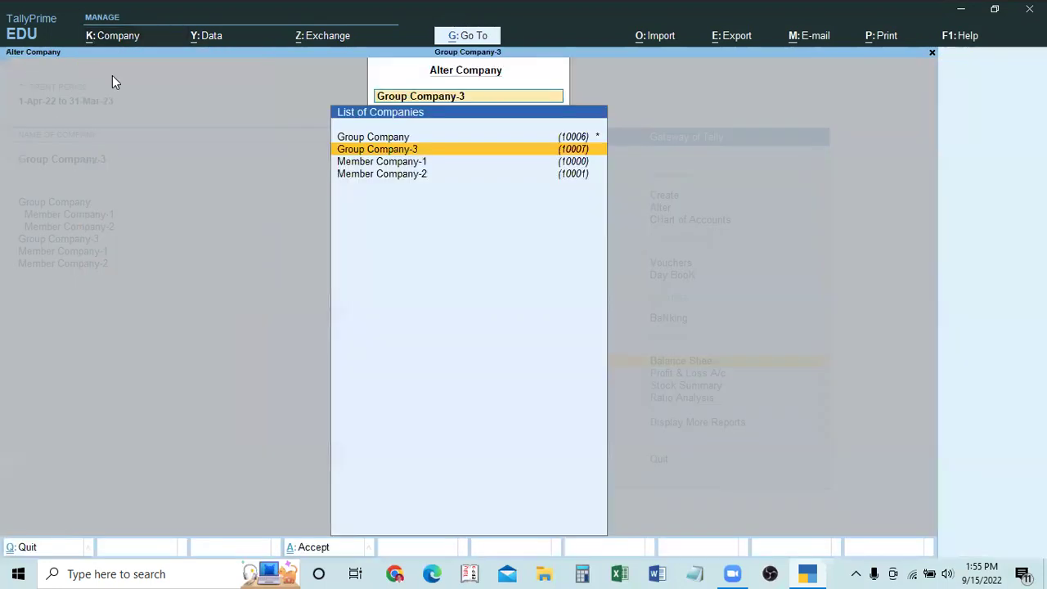
{"action": "left_click", "coordinate": [112, 78]}
{"action": "key", "text": "Return"}
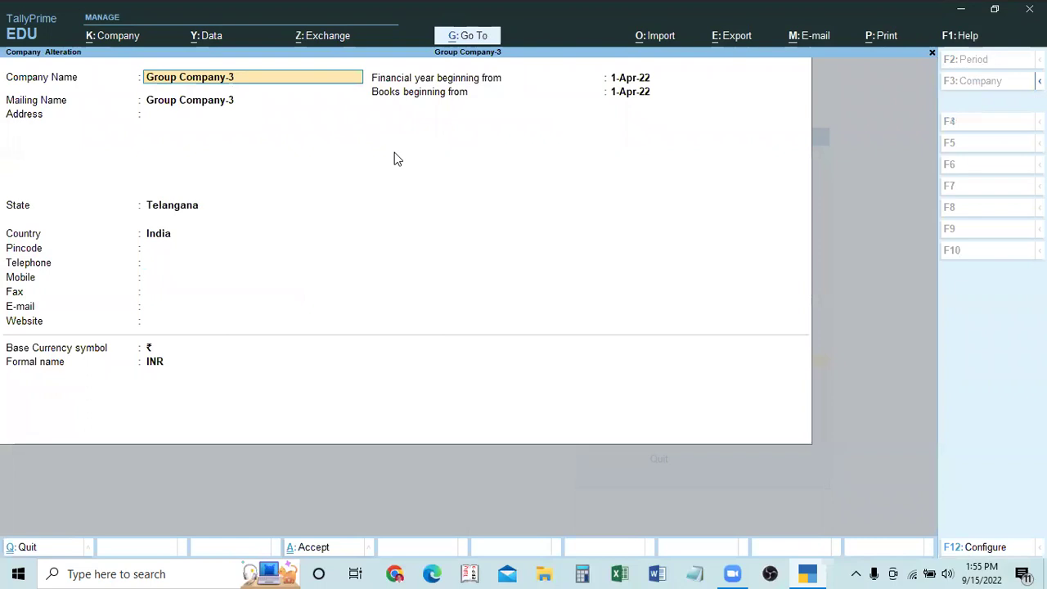
{"action": "type", "text": "Member"}
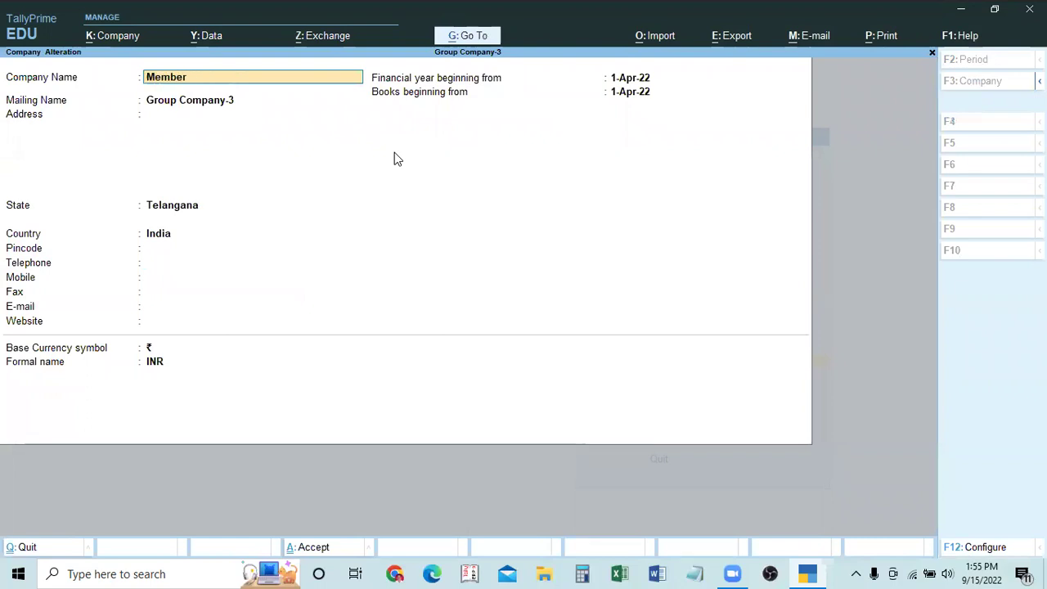
{"action": "type", "text": " Company-3"}
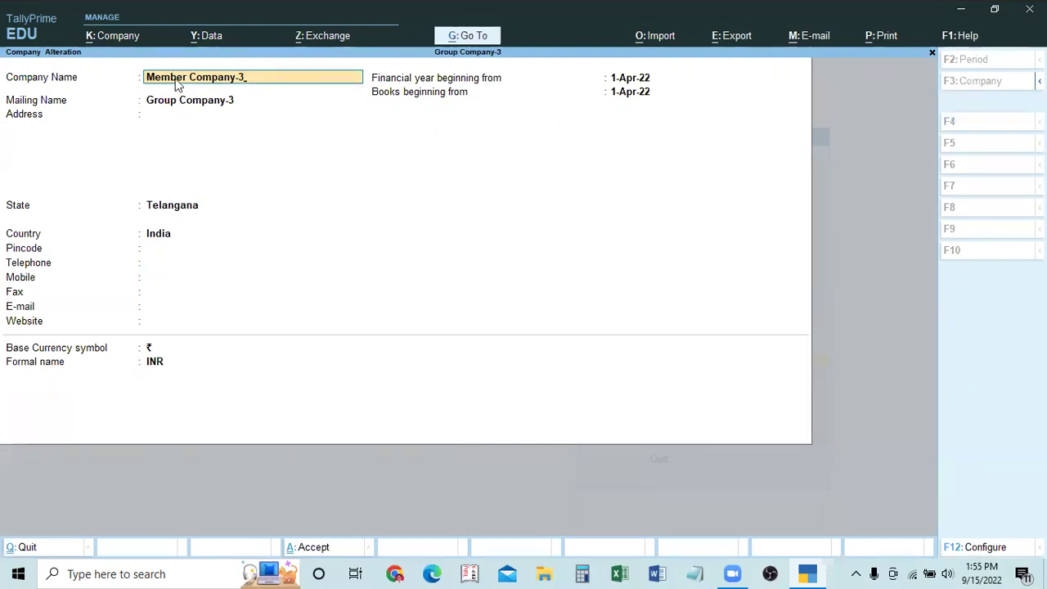
{"action": "left_click", "coordinate": [105, 47]}
{"action": "left_click", "coordinate": [332, 138]}
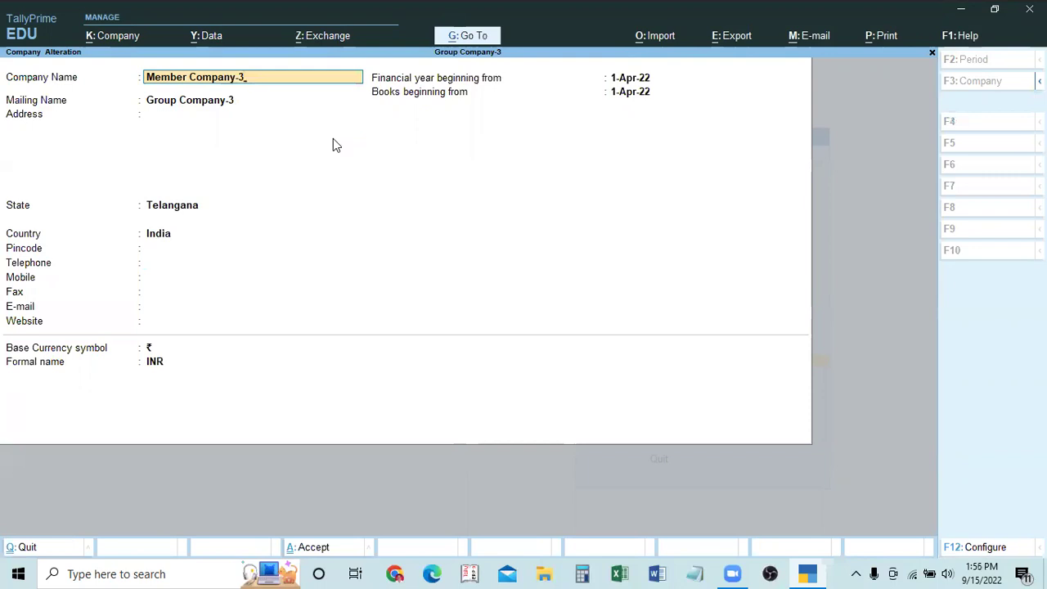
{"action": "key", "text": "Return"}
{"action": "key", "text": "Return"}
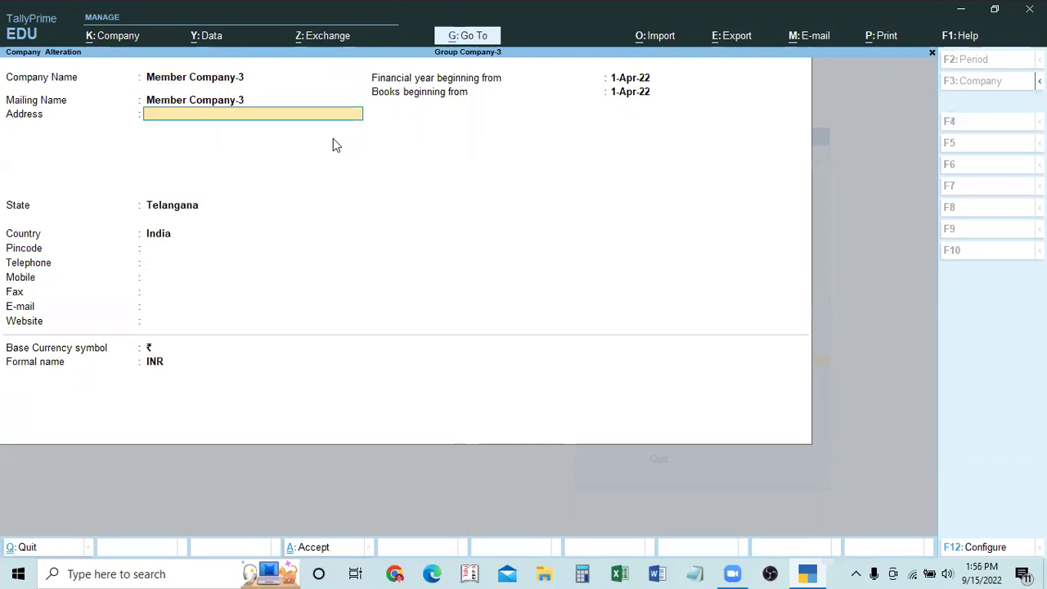
{"action": "key", "text": "Escape"}
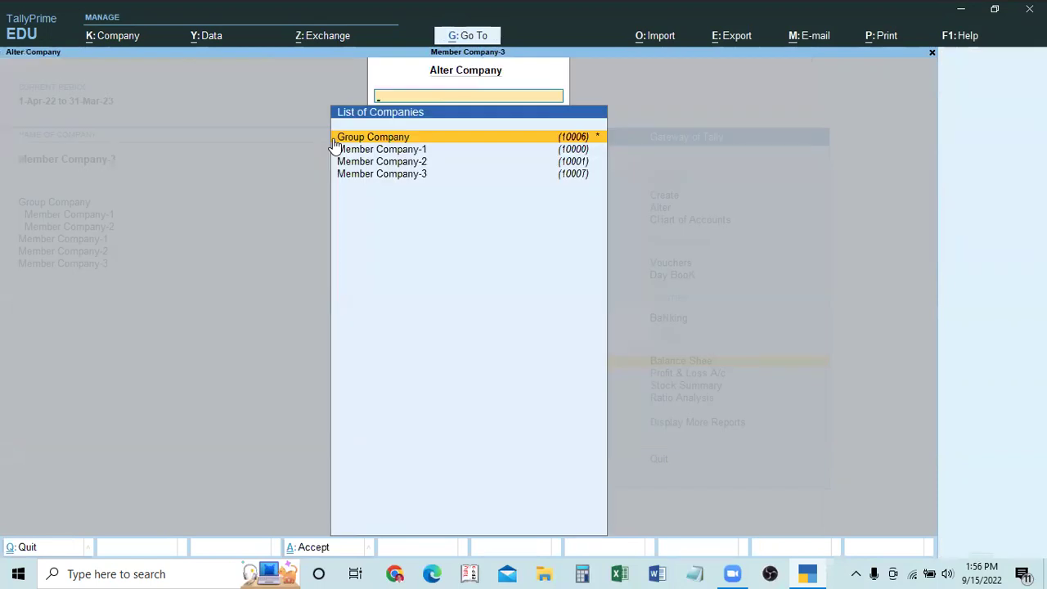
{"action": "key", "text": "Escape"}
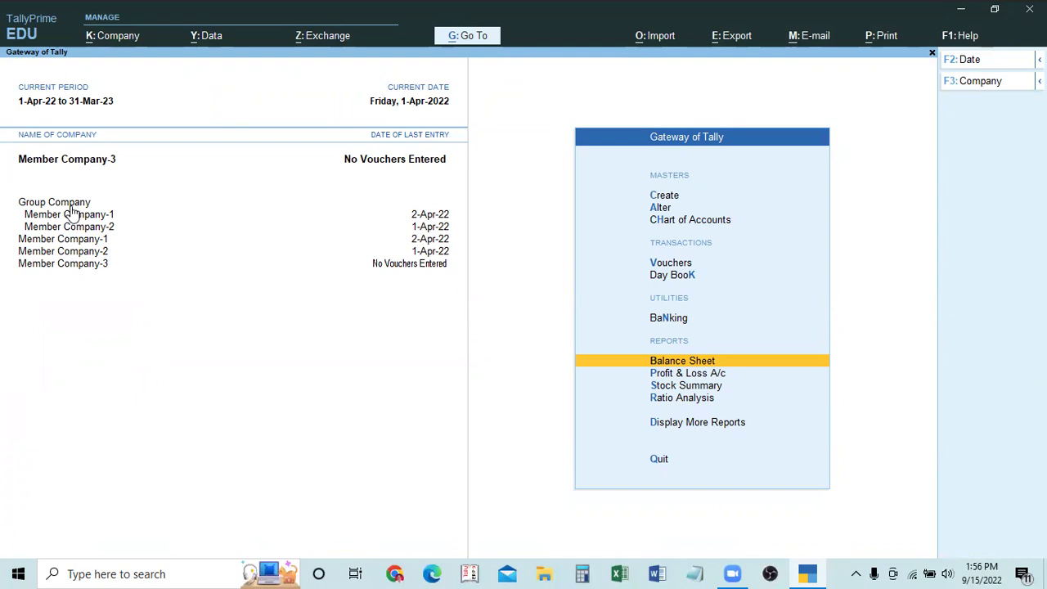
Start a receipt voucher in Member Company-3 dated 2-Apr-22 with Cash as the account.
{"action": "left_click", "coordinate": [82, 239]}
{"action": "left_click", "coordinate": [88, 264]}
{"action": "left_click", "coordinate": [680, 265]}
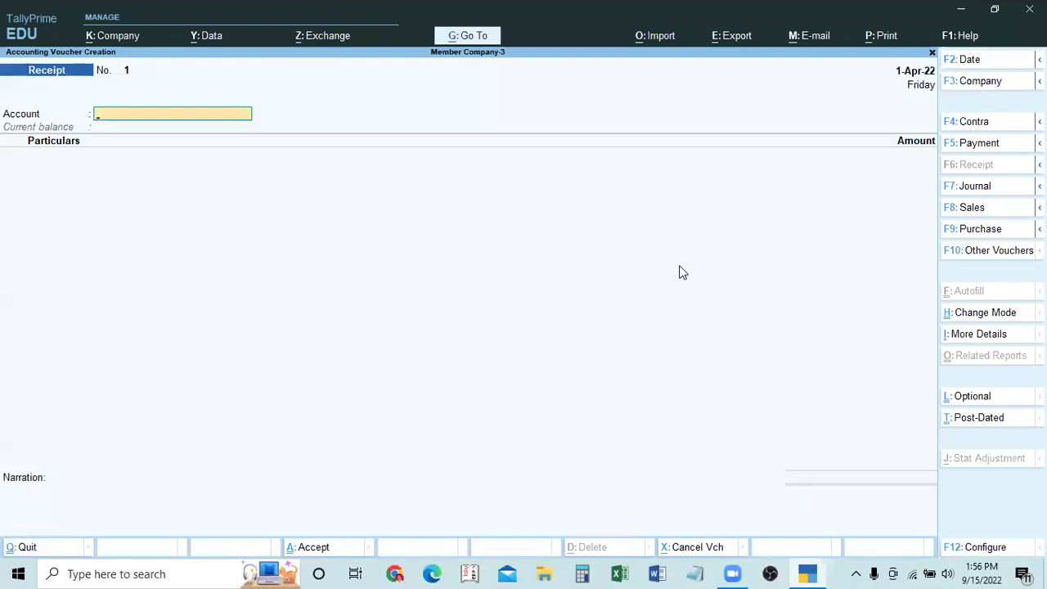
{"action": "key", "text": "F2"}
{"action": "type", "text": "2"}
{"action": "key", "text": "Return"}
{"action": "type", "text": "Cash"}
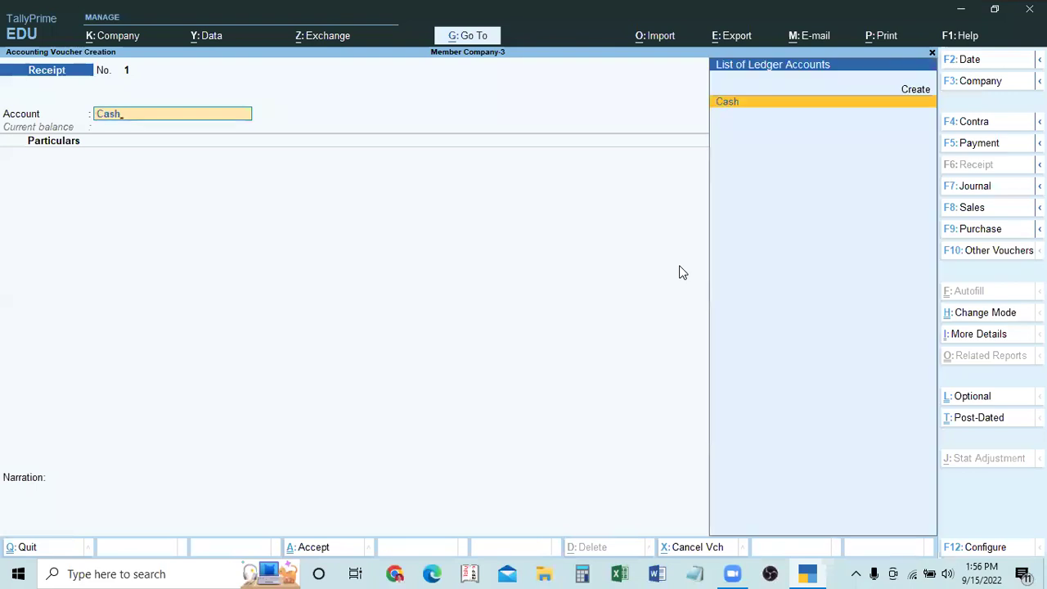
{"action": "key", "text": "Return"}
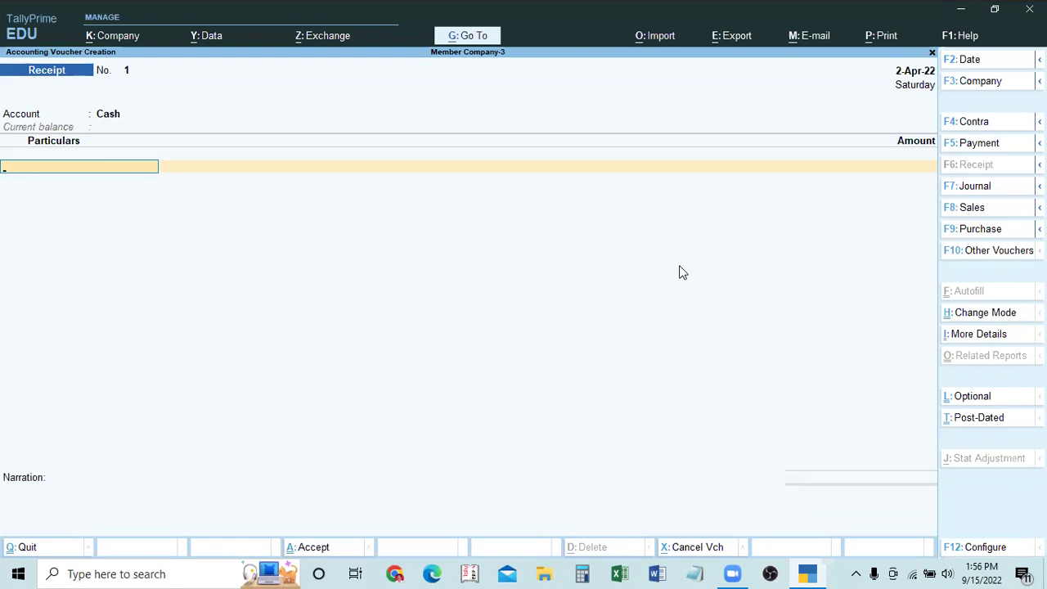
Create a ledger named Capital under Capital Account from within the receipt and use it as the particulars.
{"action": "key", "text": "alt+c"}
{"action": "type", "text": "Capital"}
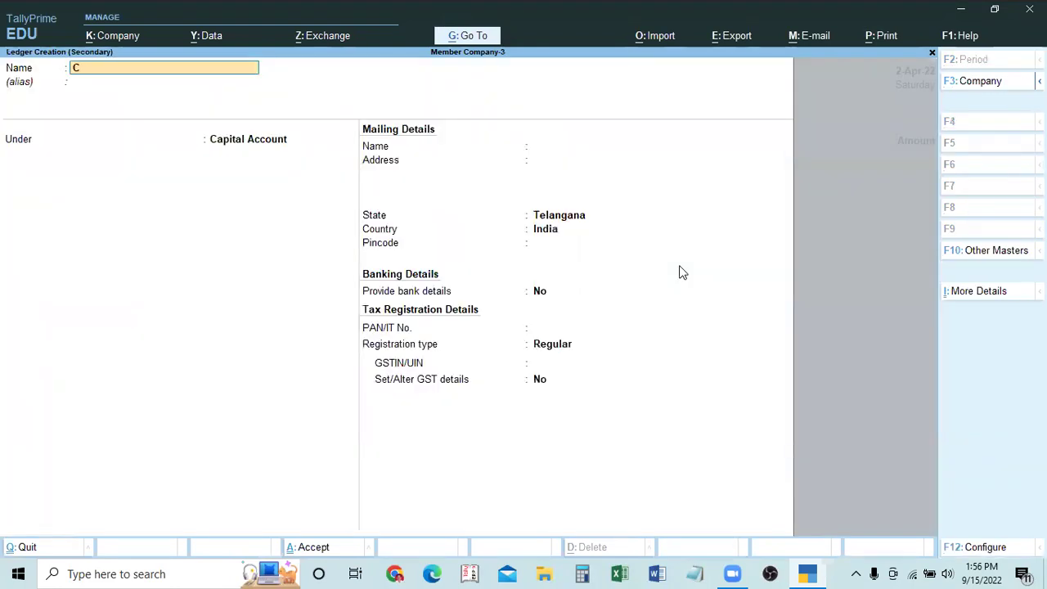
{"action": "key", "text": "Return"}
{"action": "key", "text": "Return"}
{"action": "key", "text": "Return"}
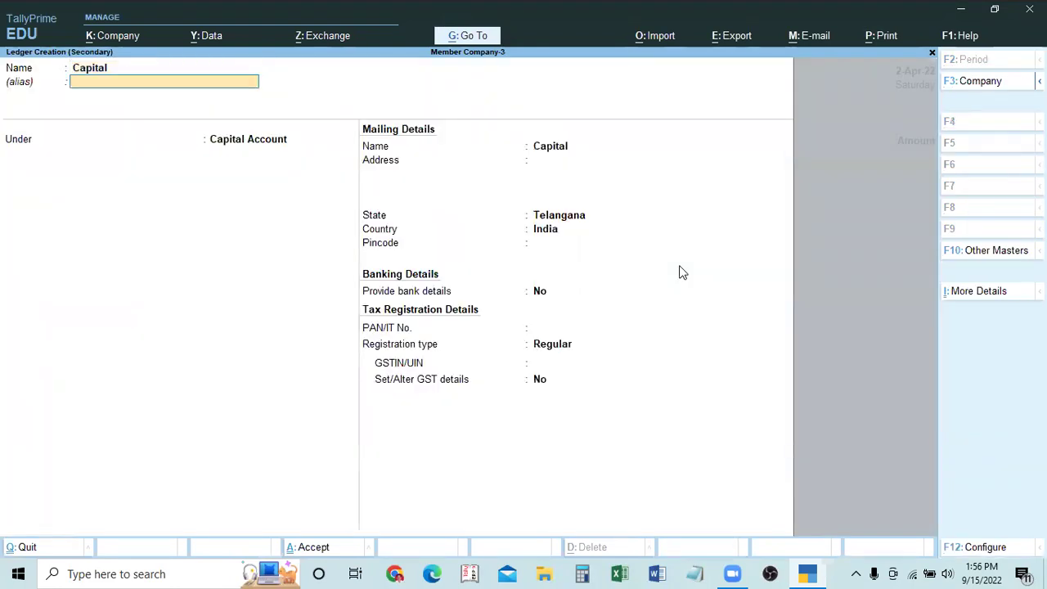
{"action": "key", "text": "ctrl+a"}
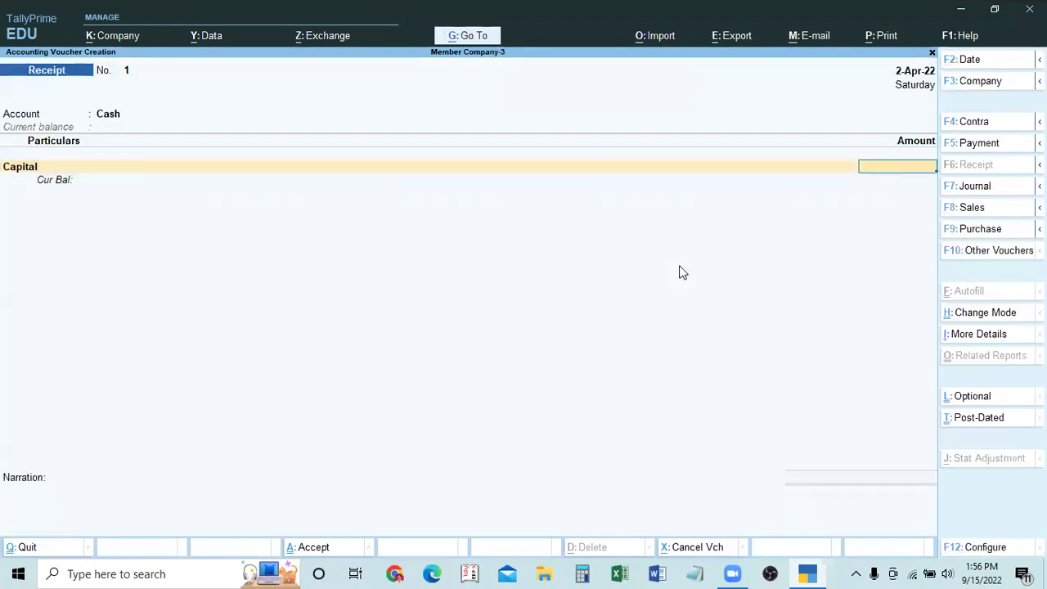
Enter 4,00,000 as the Capital amount, save the receipt without a narration, and return to the Gateway of Tally.
{"action": "type", "text": "4,00,000"}
{"action": "key", "text": "Return"}
{"action": "key", "text": "Return"}
{"action": "key", "text": "Return"}
{"action": "key", "text": "Return"}
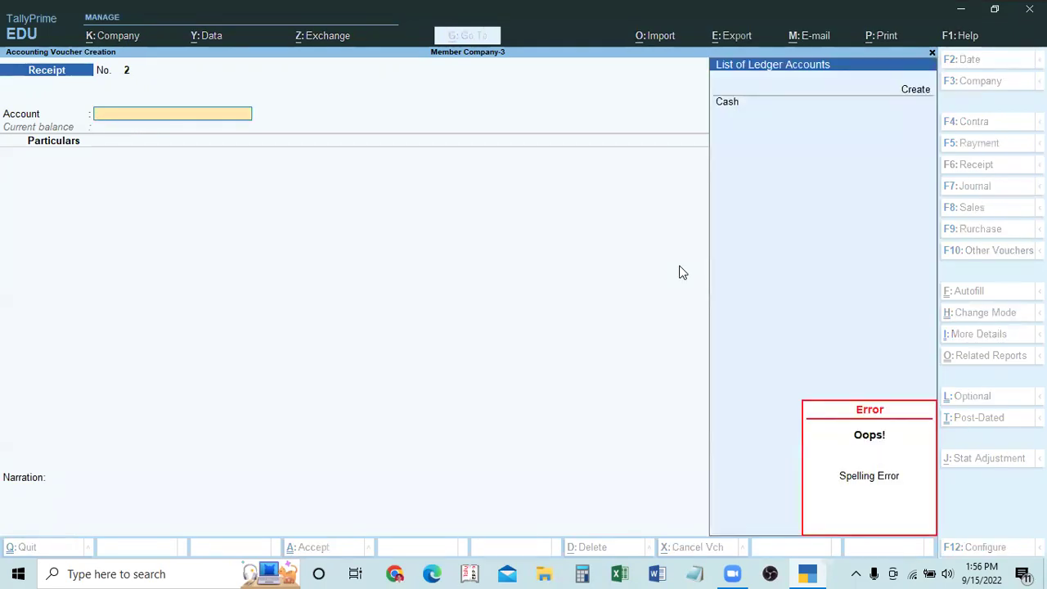
{"action": "key", "text": "Escape"}
{"action": "key", "text": "Return"}
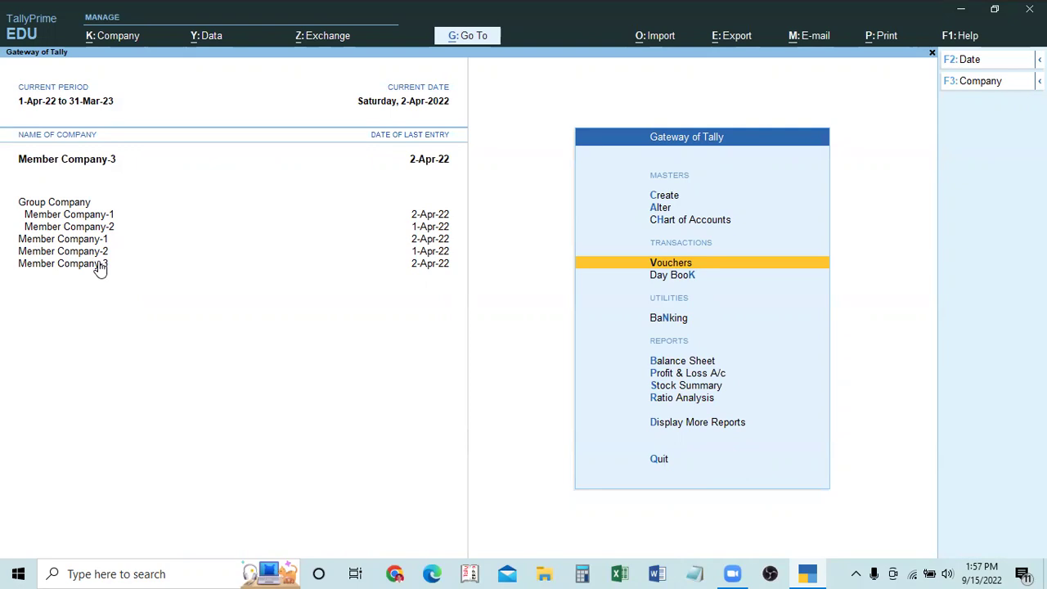
Alter Group Company to add Member Company-3 as its third member company, save, and return to the Gateway of Tally.
{"action": "left_click", "coordinate": [71, 204]}
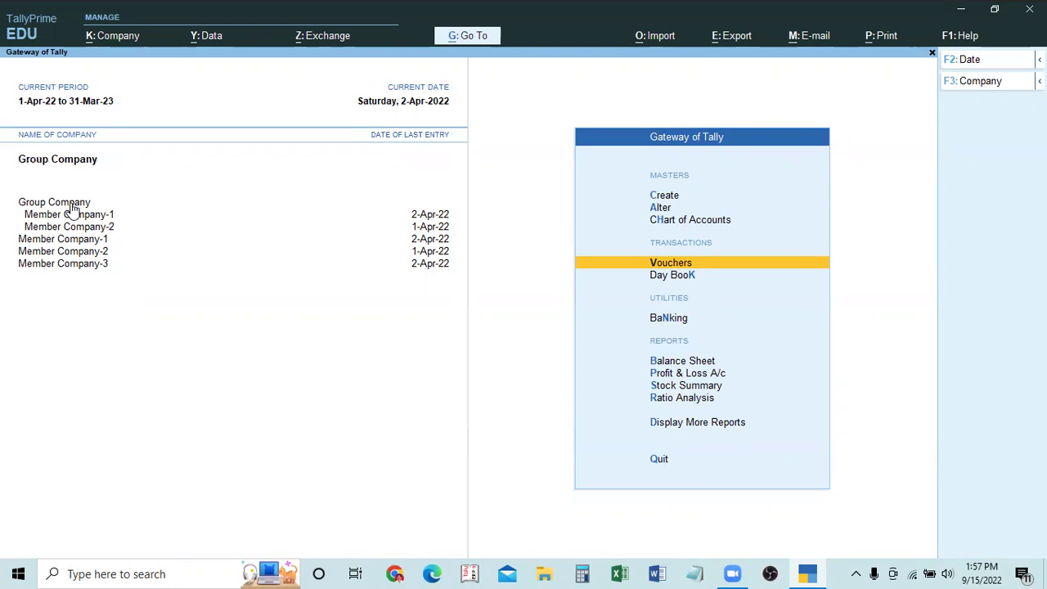
{"action": "left_click", "coordinate": [100, 37]}
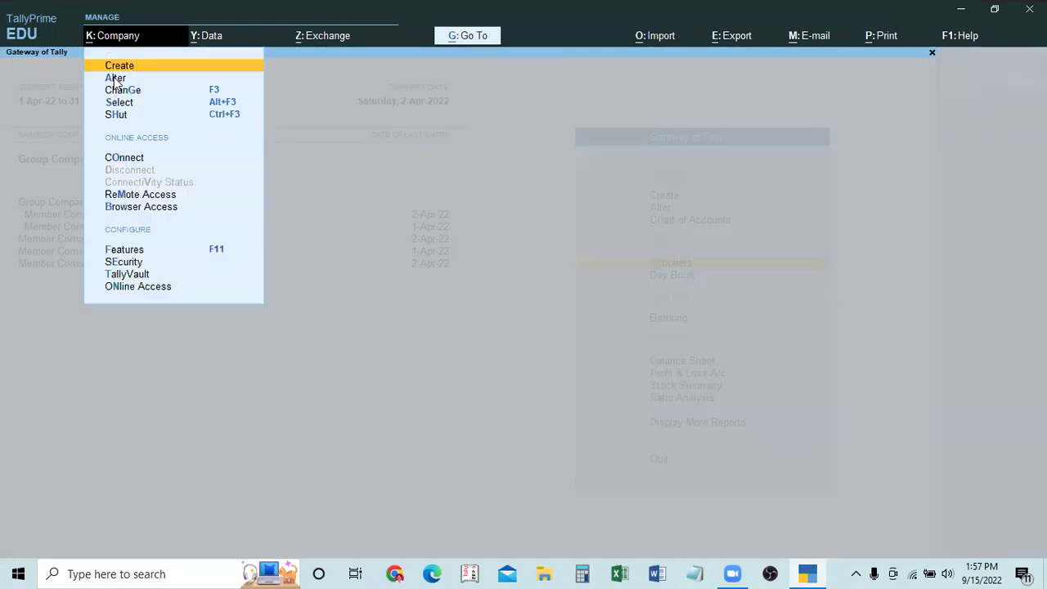
{"action": "left_click", "coordinate": [115, 79]}
{"action": "key", "text": "Return"}
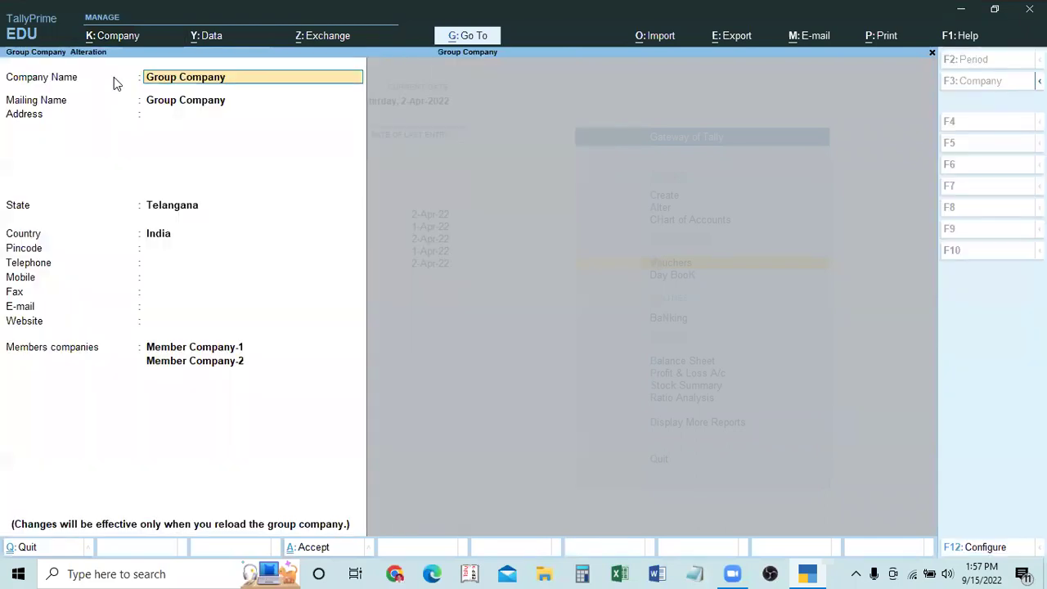
{"action": "key", "text": "Return"}
{"action": "key", "text": "Return"}
{"action": "key", "text": "Return"}
{"action": "key", "text": "Return"}
{"action": "key", "text": "Return"}
{"action": "key", "text": "Return"}
{"action": "key", "text": "Return"}
{"action": "key", "text": "Return"}
{"action": "key", "text": "Return"}
{"action": "key", "text": "Return"}
{"action": "key", "text": "Return"}
{"action": "key", "text": "Return"}
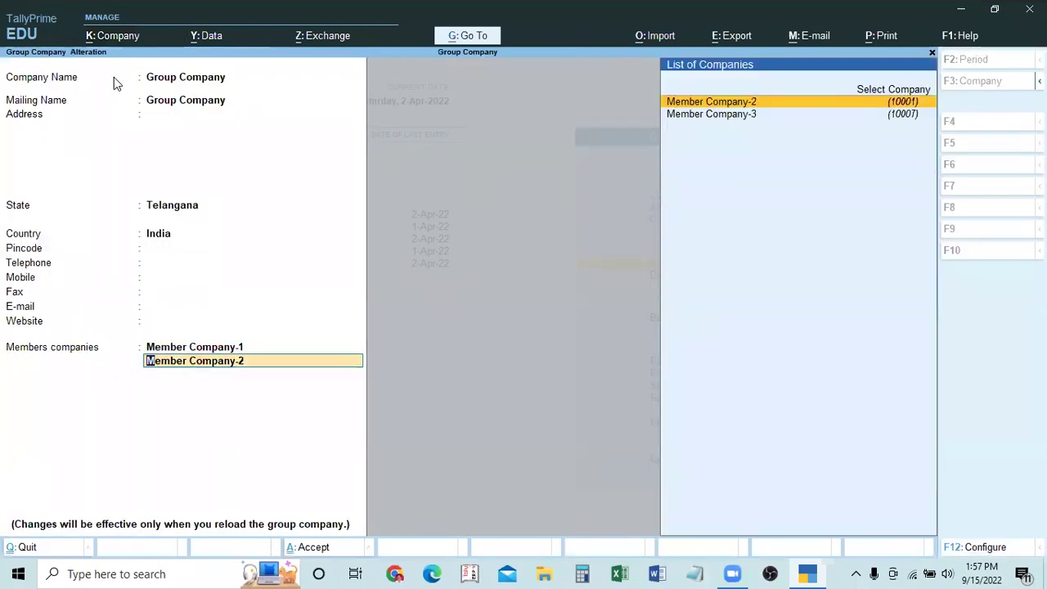
{"action": "key", "text": "Return"}
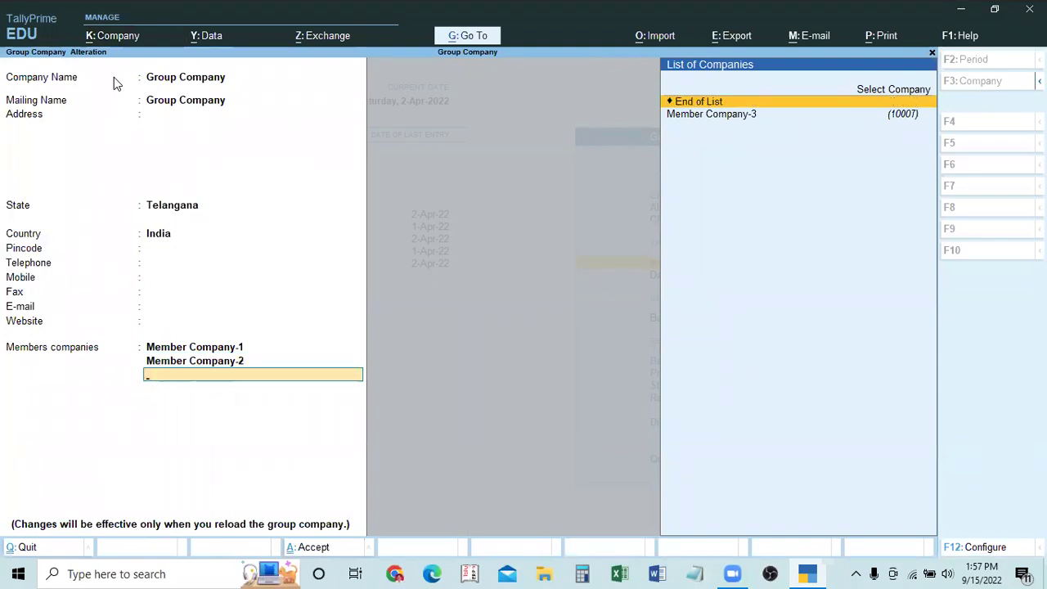
{"action": "key", "text": "Down"}
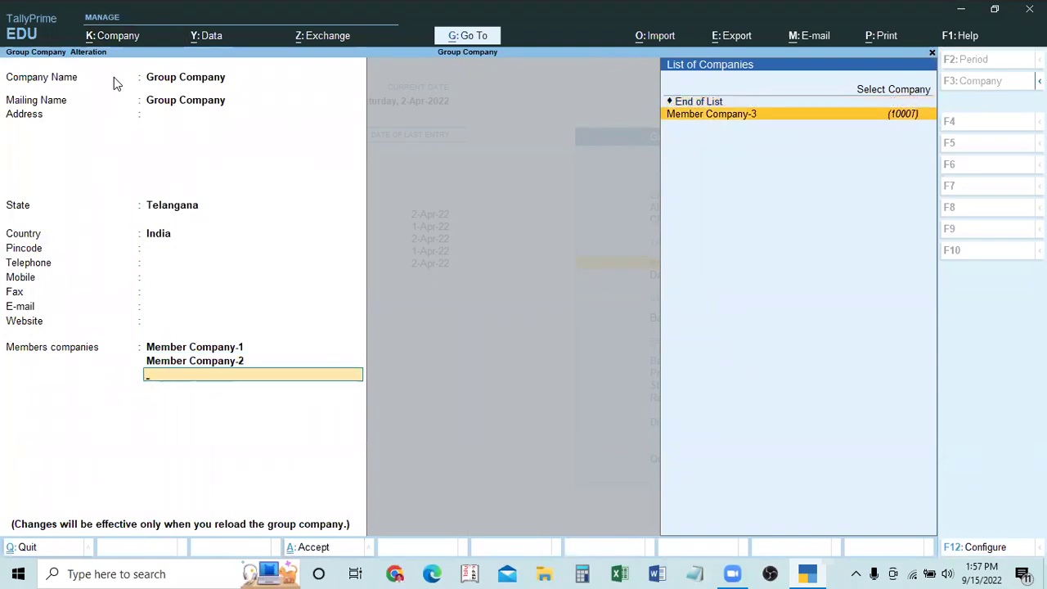
{"action": "key", "text": "Return"}
{"action": "key", "text": "Return"}
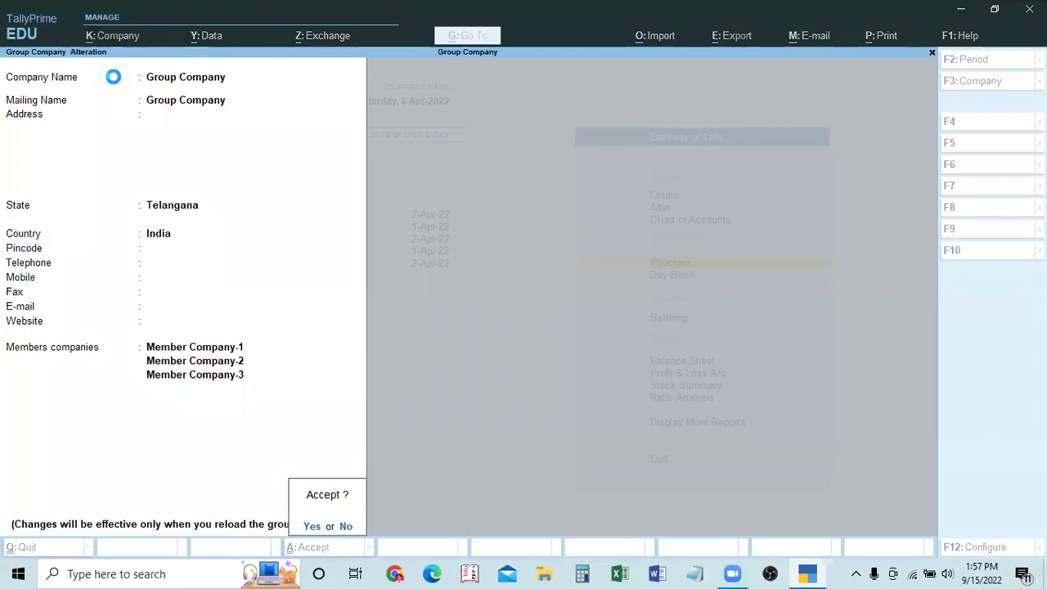
{"action": "key", "text": "Return"}
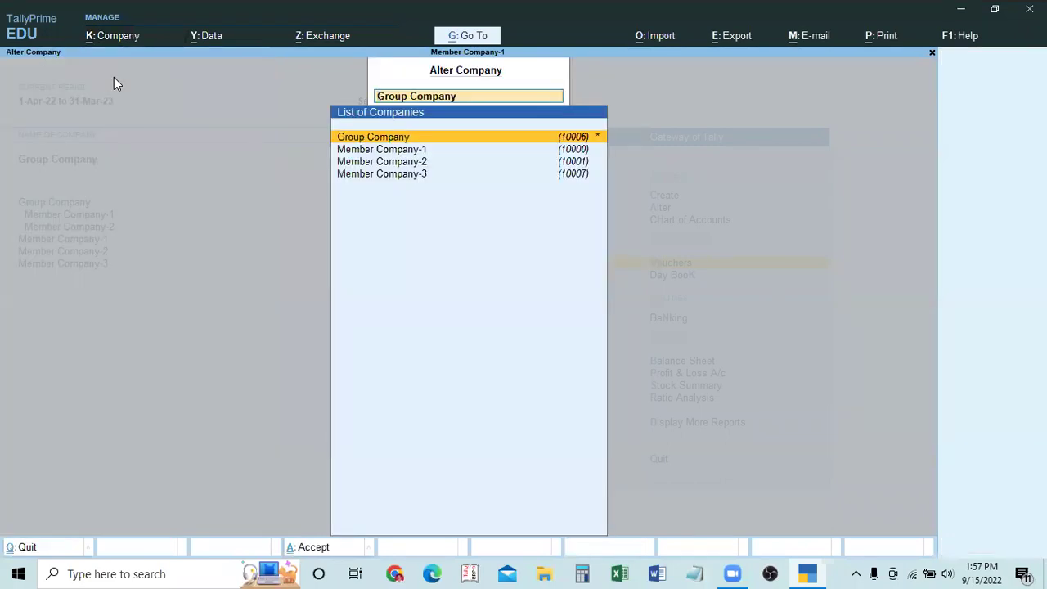
{"action": "key", "text": "Escape"}
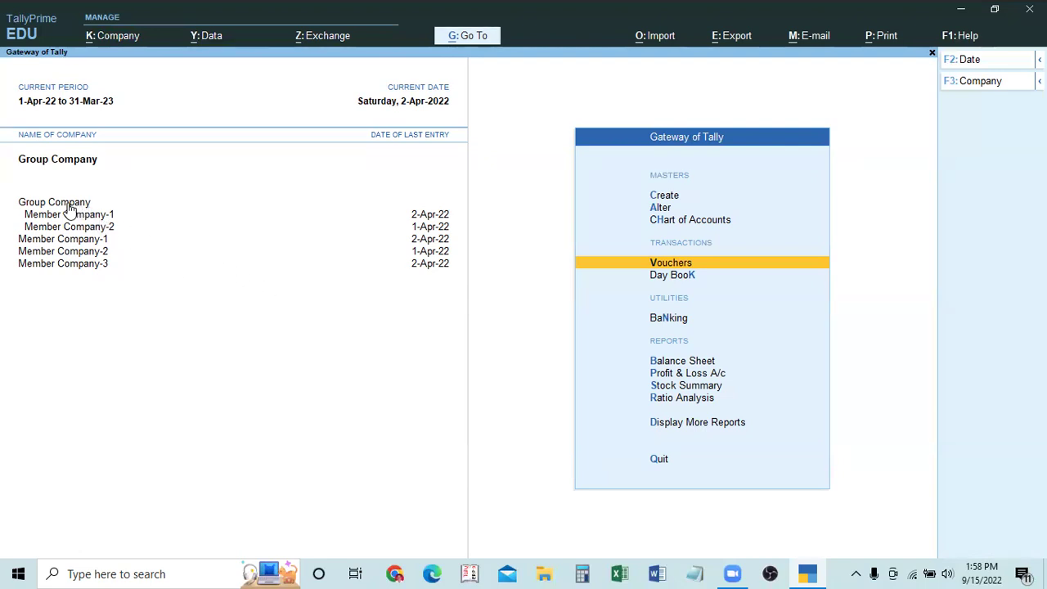
Shut Group Company and load it again from the company list so its new membership takes effect.
{"action": "left_click", "coordinate": [109, 35]}
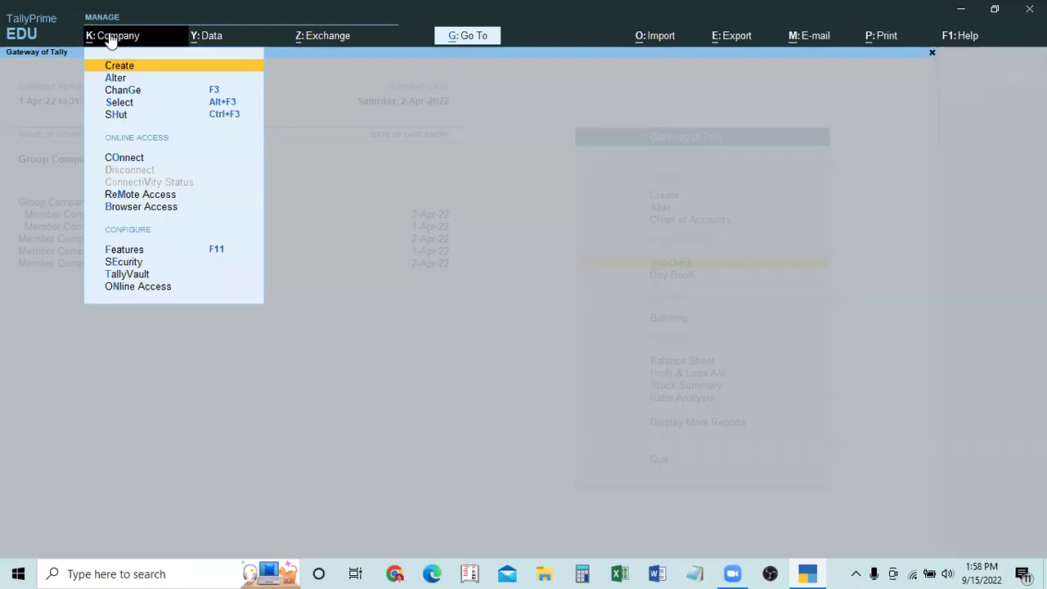
{"action": "left_click", "coordinate": [113, 116]}
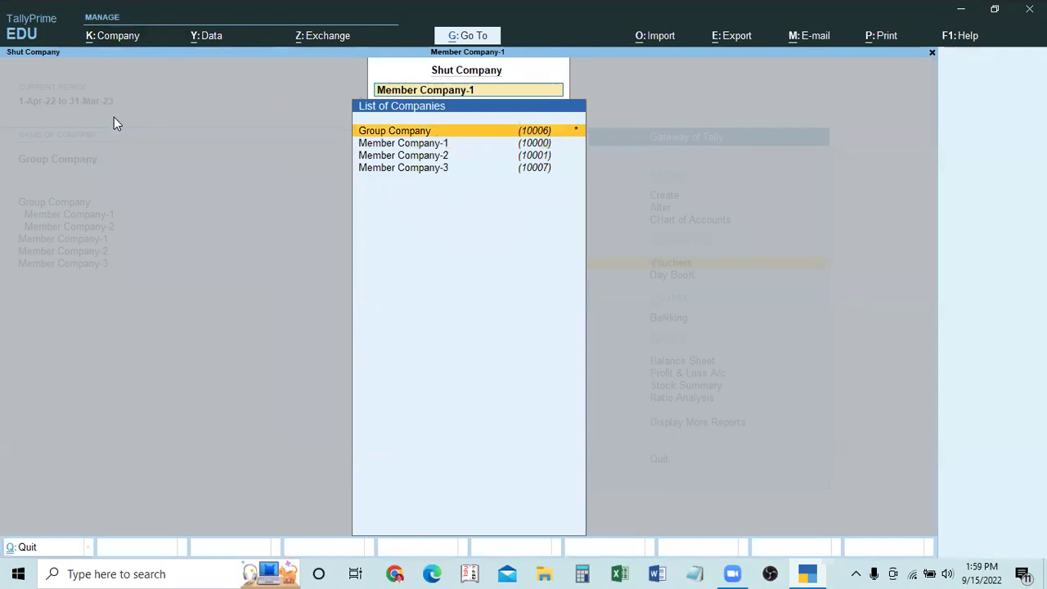
{"action": "key", "text": "Return"}
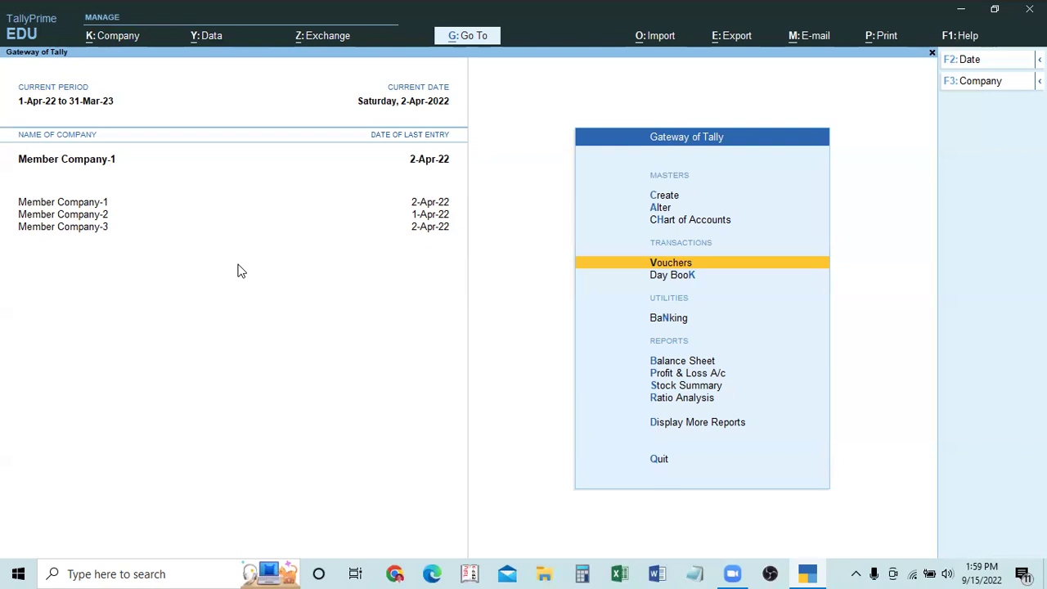
{"action": "key", "text": "alt+F3"}
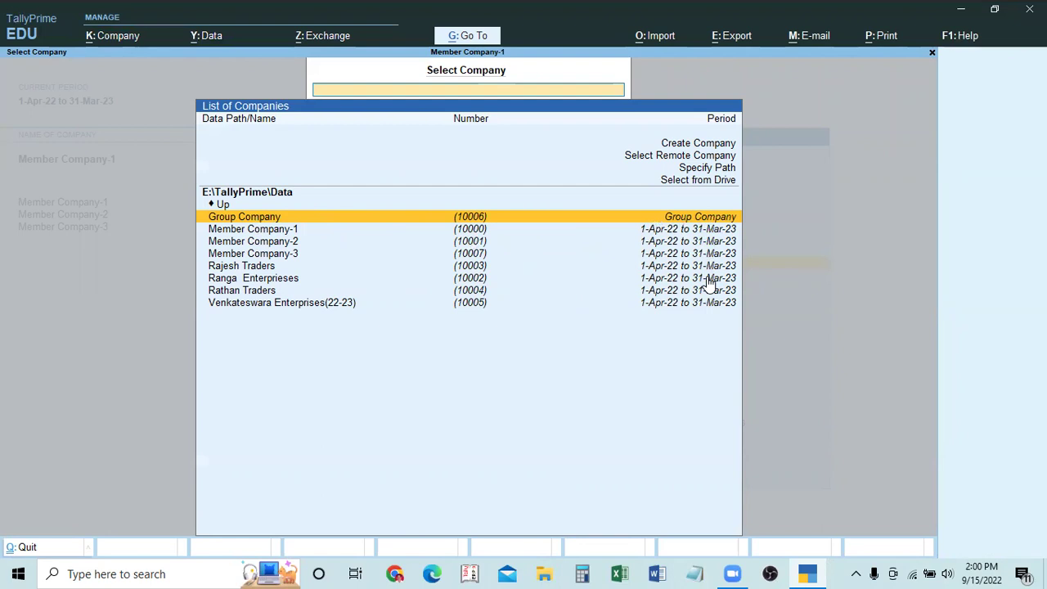
{"action": "left_click", "coordinate": [260, 220]}
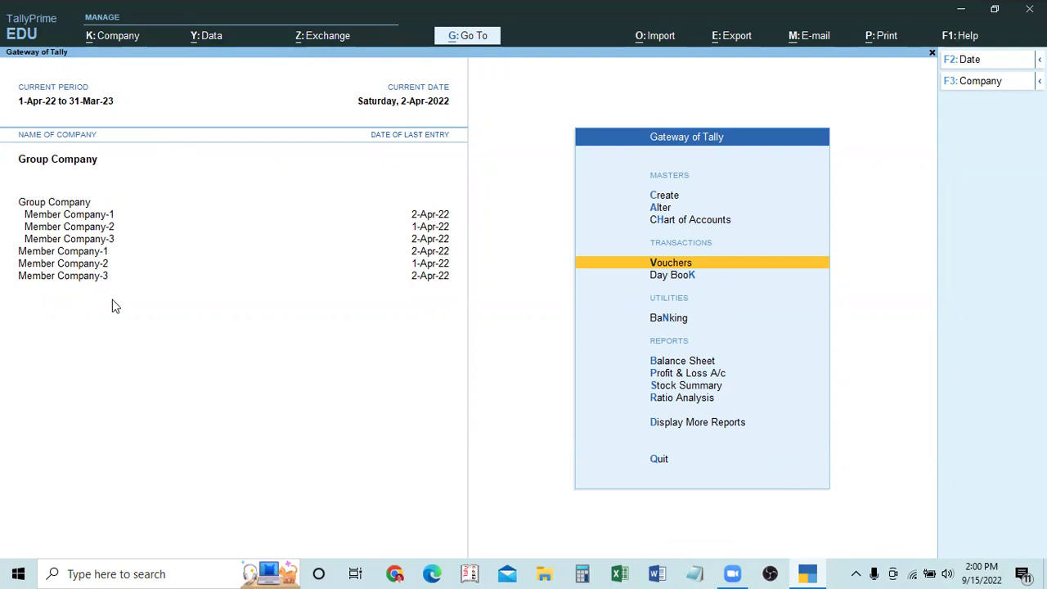
{"action": "left_click", "coordinate": [89, 239]}
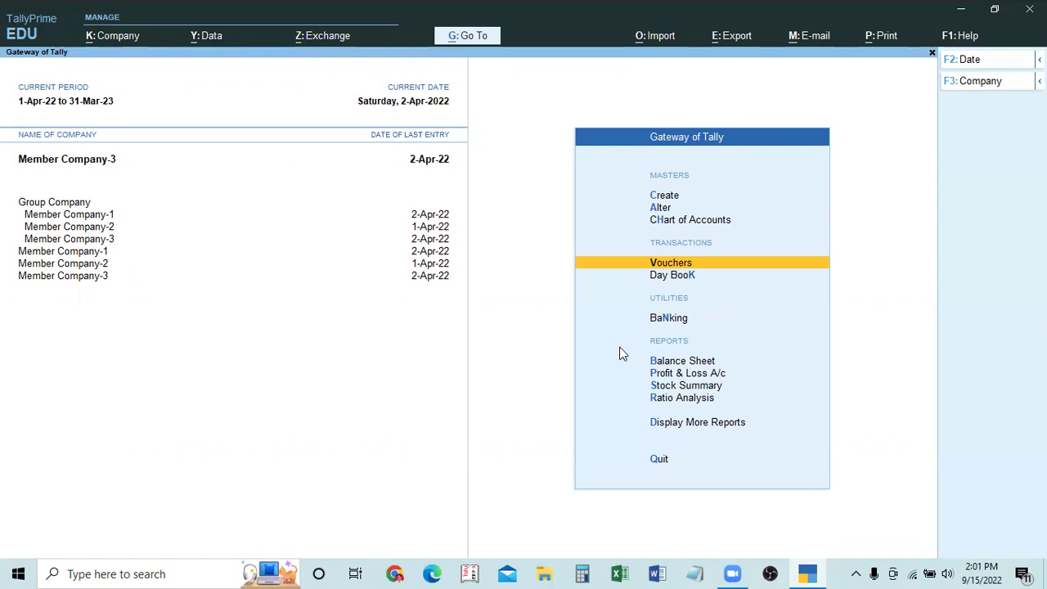
{"action": "key", "text": "Return"}
{"action": "type", "text": "Cash"}
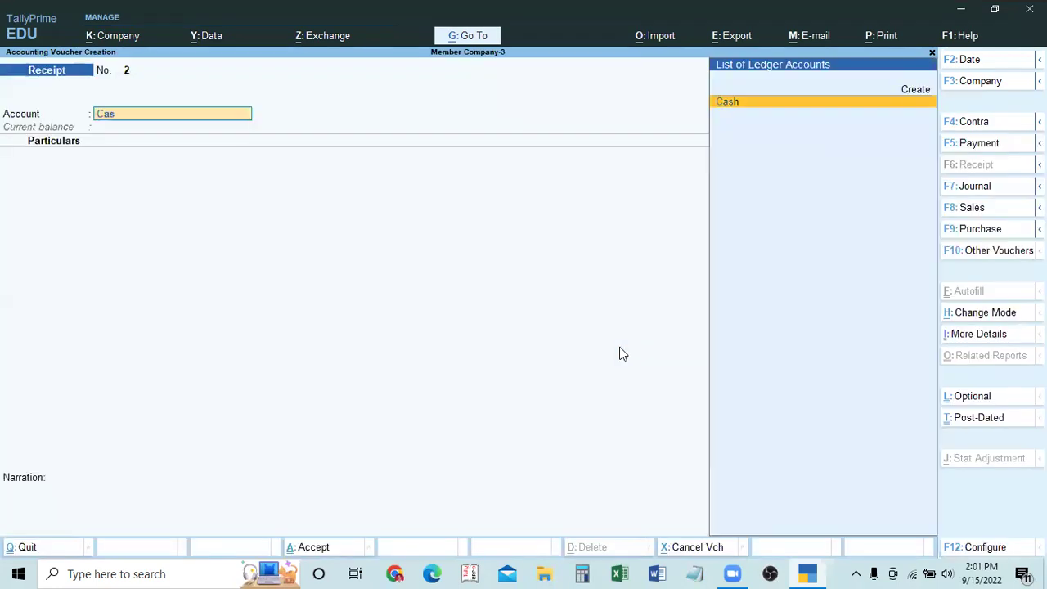
{"action": "key", "text": "Return"}
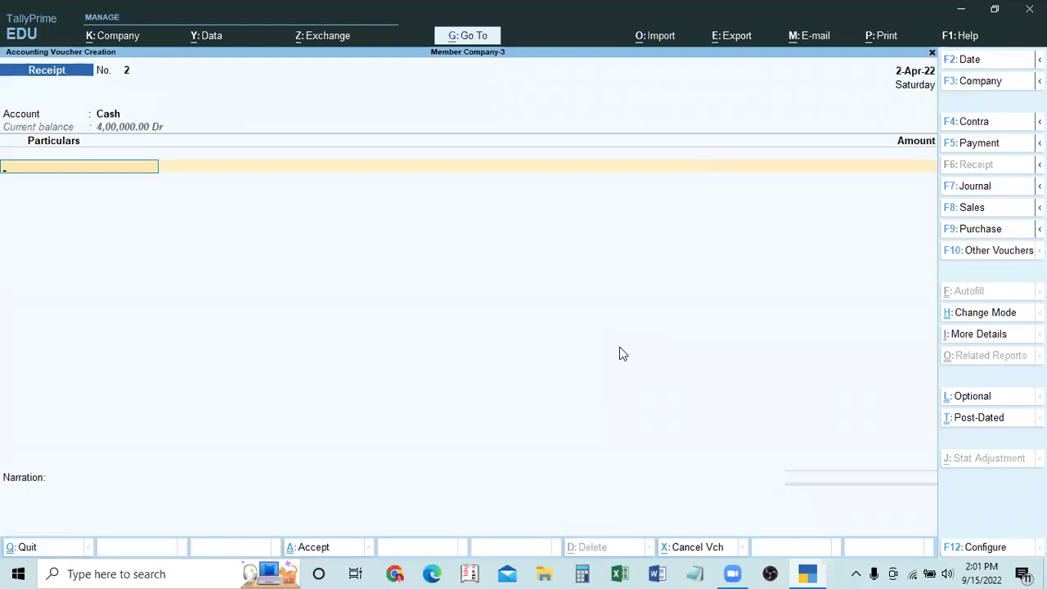
{"action": "type", "text": "Cap"}
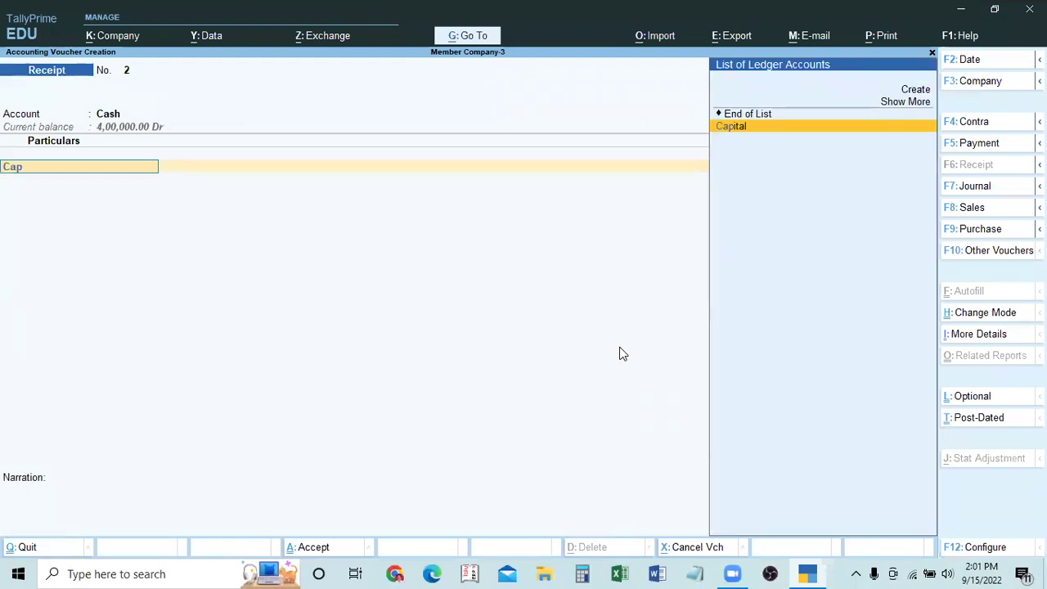
{"action": "key", "text": "Return"}
{"action": "type", "text": "10000"}
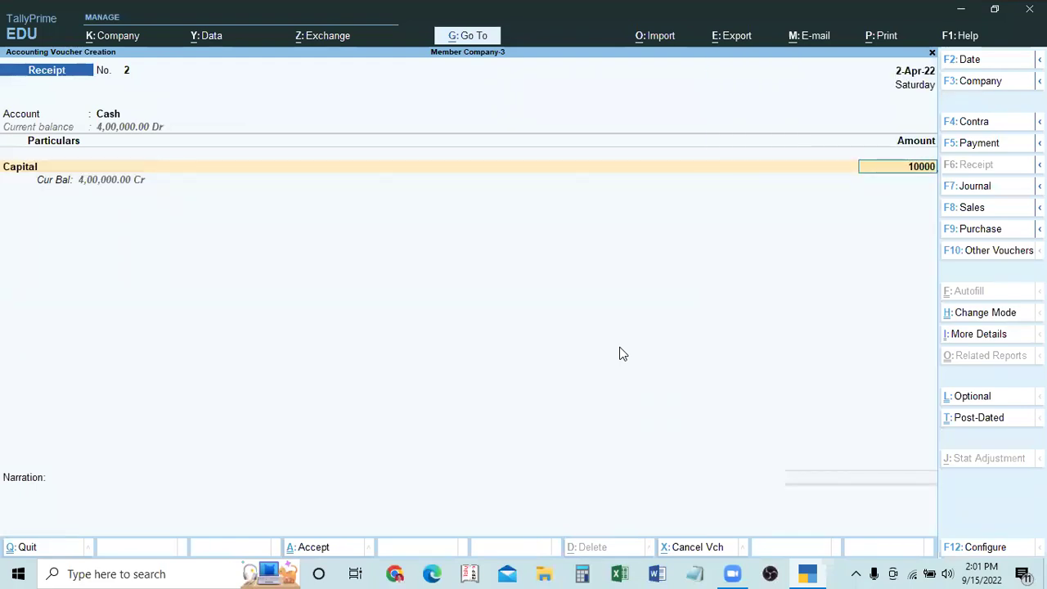
{"action": "key", "text": "Escape"}
{"action": "key", "text": "Escape"}
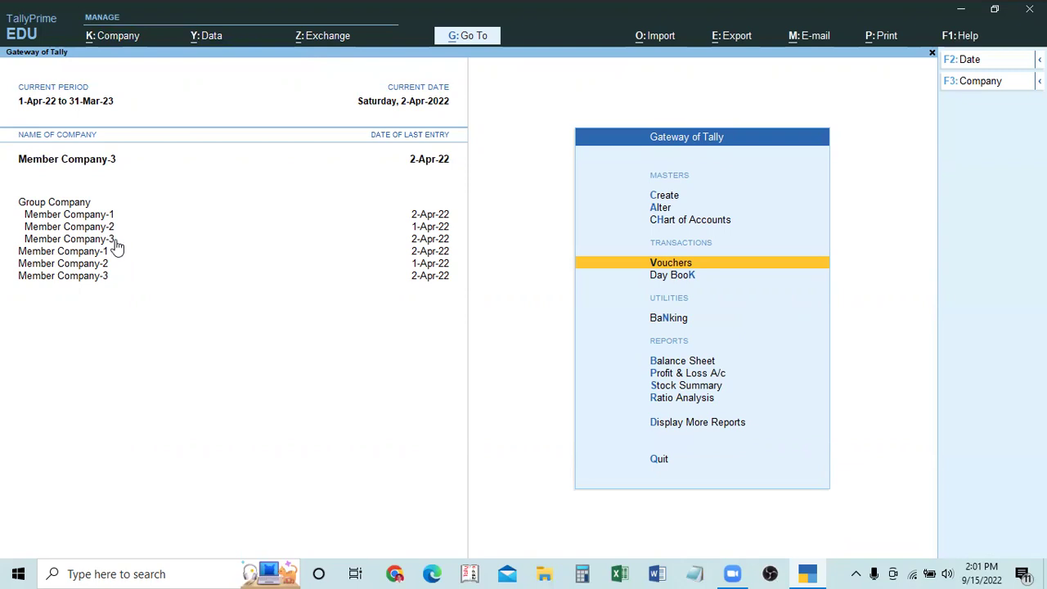
Switch to Group Company, view its consolidated balance sheet, and return to the Gateway of Tally.
{"action": "left_click", "coordinate": [74, 204]}
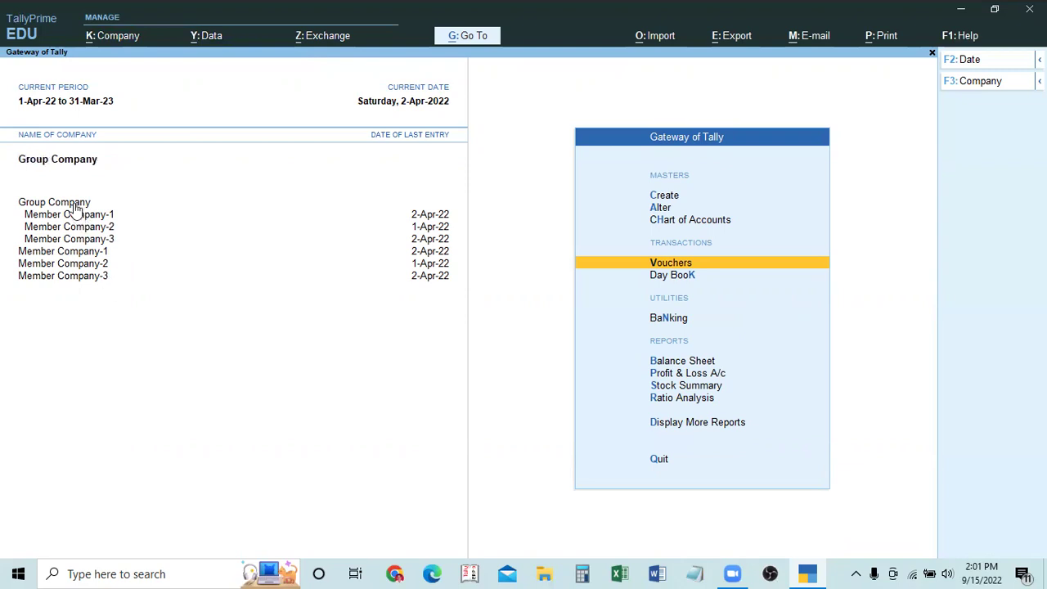
{"action": "key", "text": "Down"}
{"action": "key", "text": "Down"}
{"action": "key", "text": "Down"}
{"action": "key", "text": "Return"}
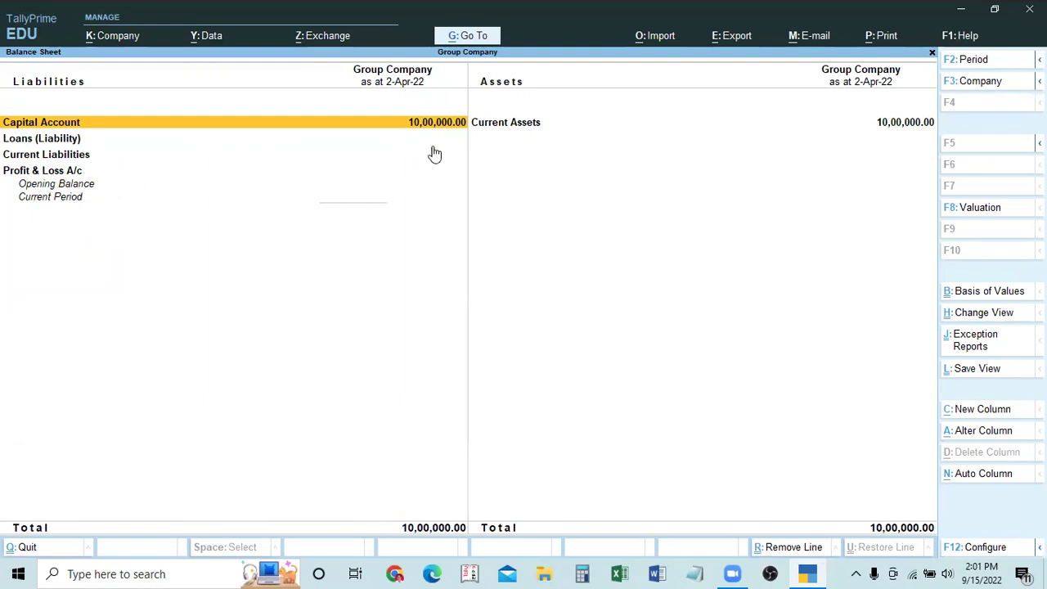
{"action": "key", "text": "Escape"}
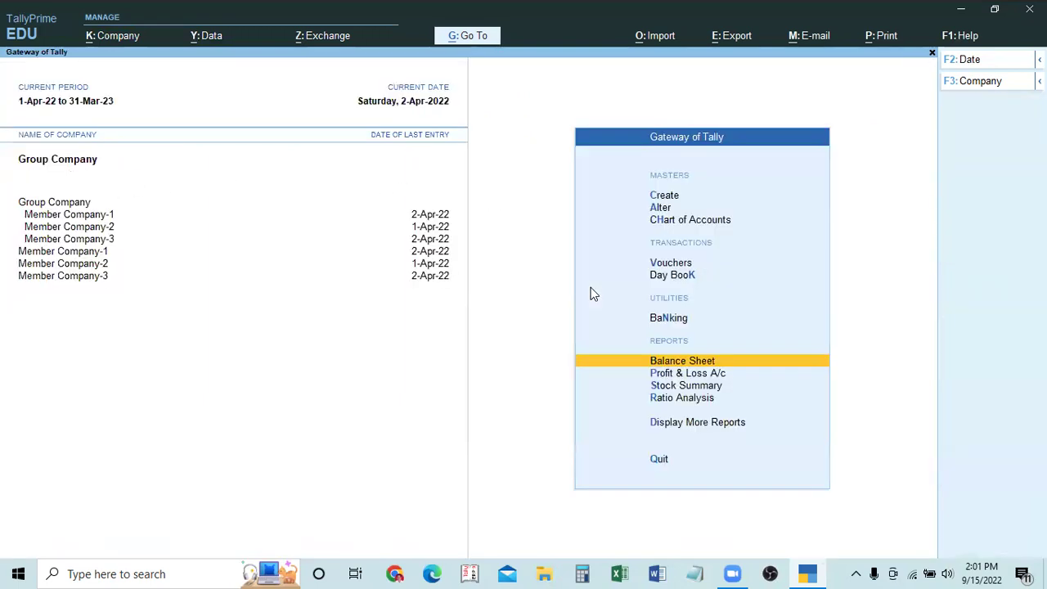
Switch to Member Company-3 and start a receipt voucher with Cash as the account.
{"action": "left_click", "coordinate": [107, 241]}
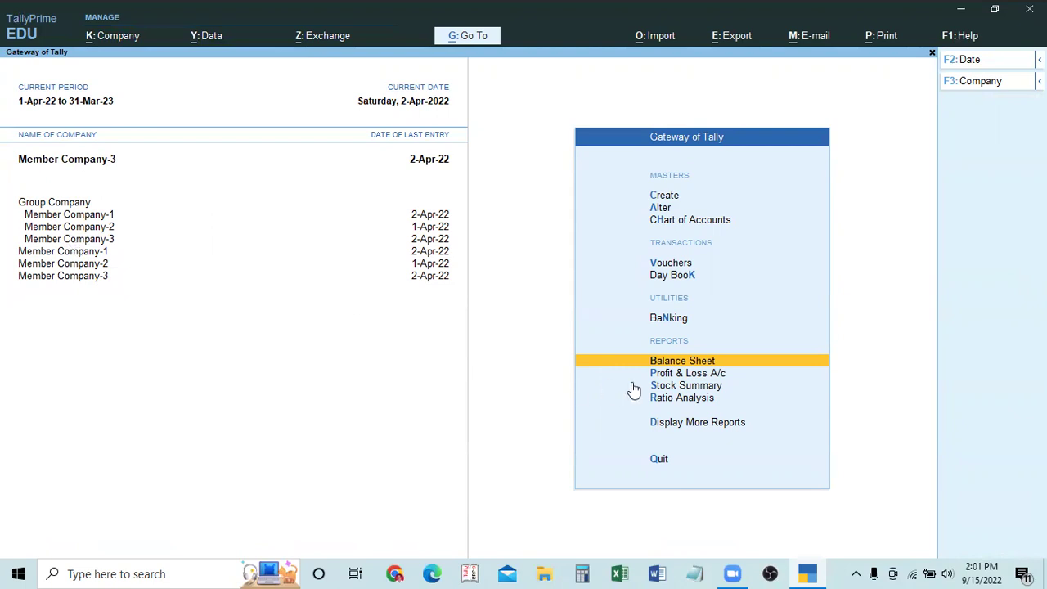
{"action": "left_click", "coordinate": [665, 263]}
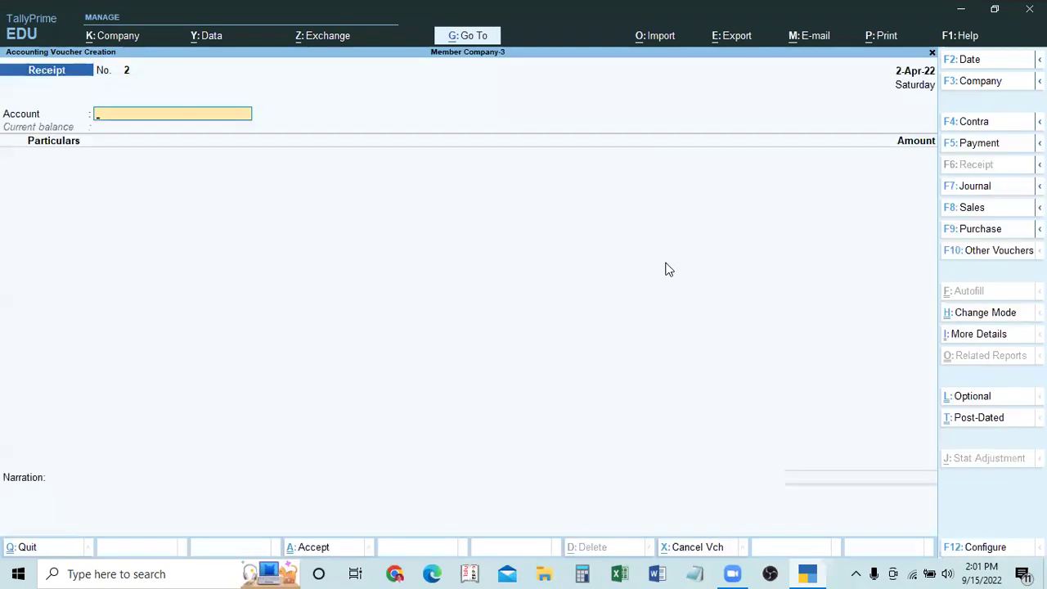
{"action": "type", "text": "ca"}
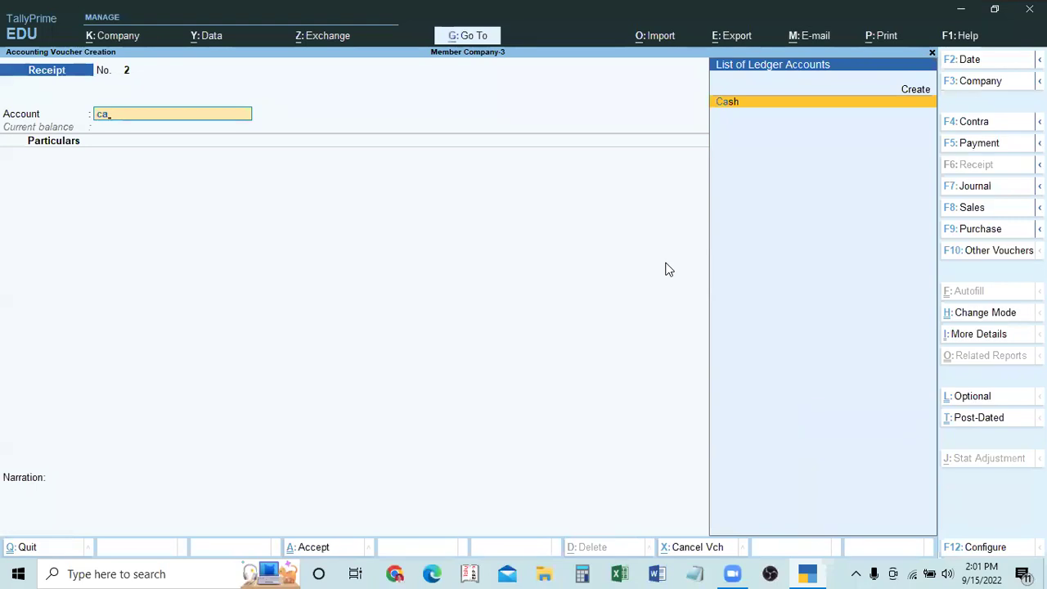
{"action": "type", "text": "sh"}
{"action": "key", "text": "Return"}
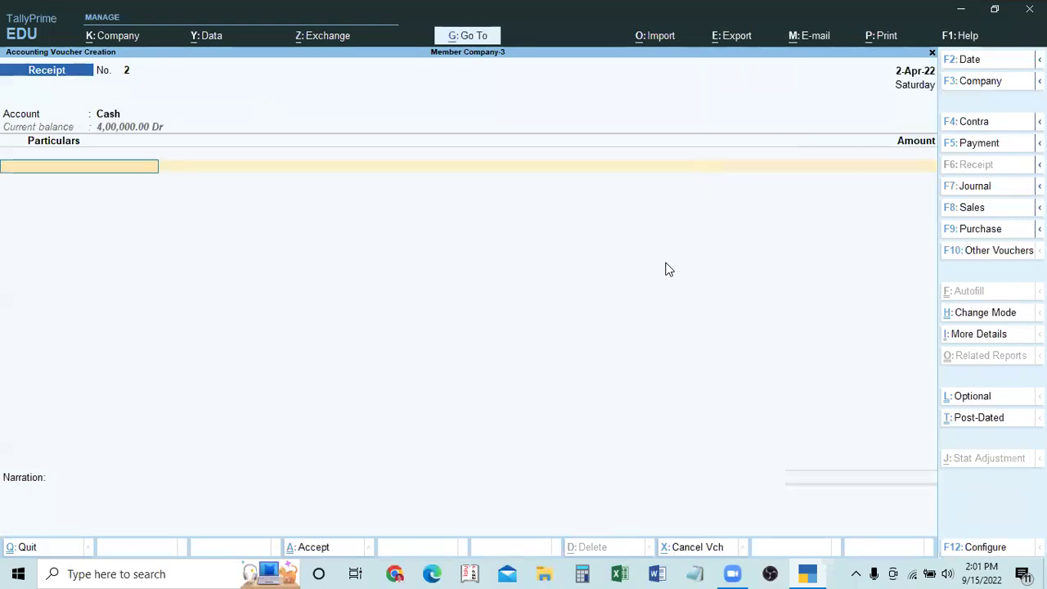
Enter Capital as the particulars with an amount of 2,00,000, save the receipt without a narration, and return to the Gateway of Tally.
{"action": "type", "text": "Capi"}
{"action": "key", "text": "Return"}
{"action": "type", "text": "2,00,000"}
{"action": "key", "text": "Return"}
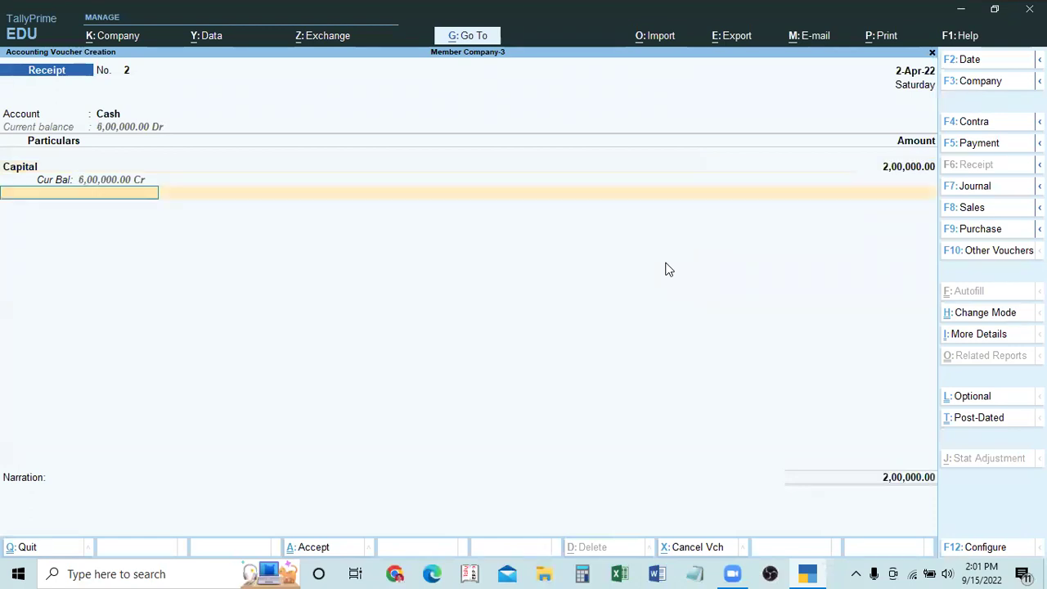
{"action": "key", "text": "Return"}
{"action": "key", "text": "Return"}
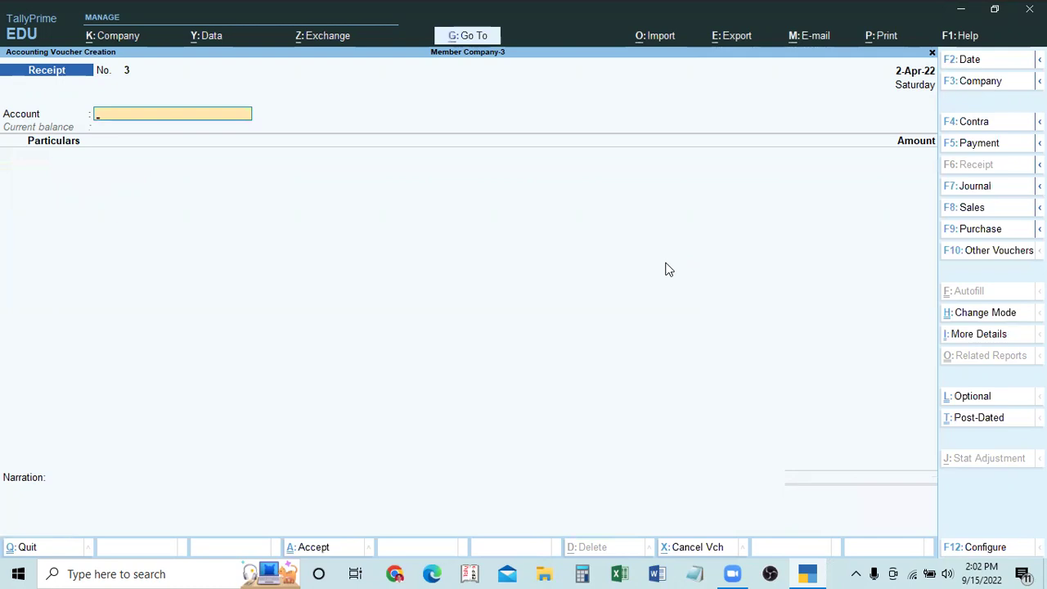
{"action": "key", "text": "Escape"}
{"action": "key", "text": "Return"}
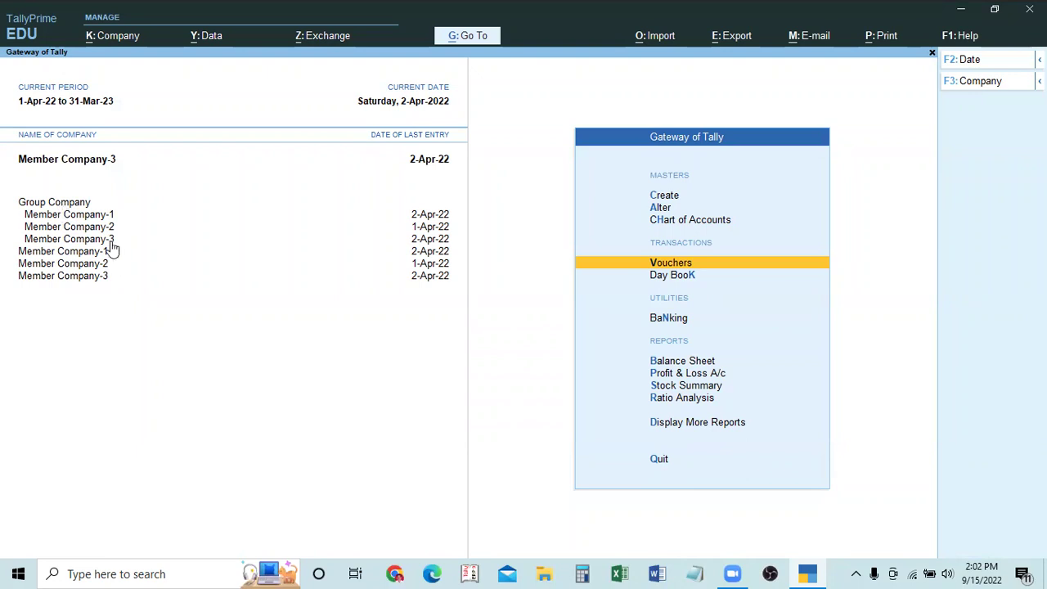
View the balance sheet of Member Company-3 and return to the Gateway of Tally.
{"action": "key", "text": "Up"}
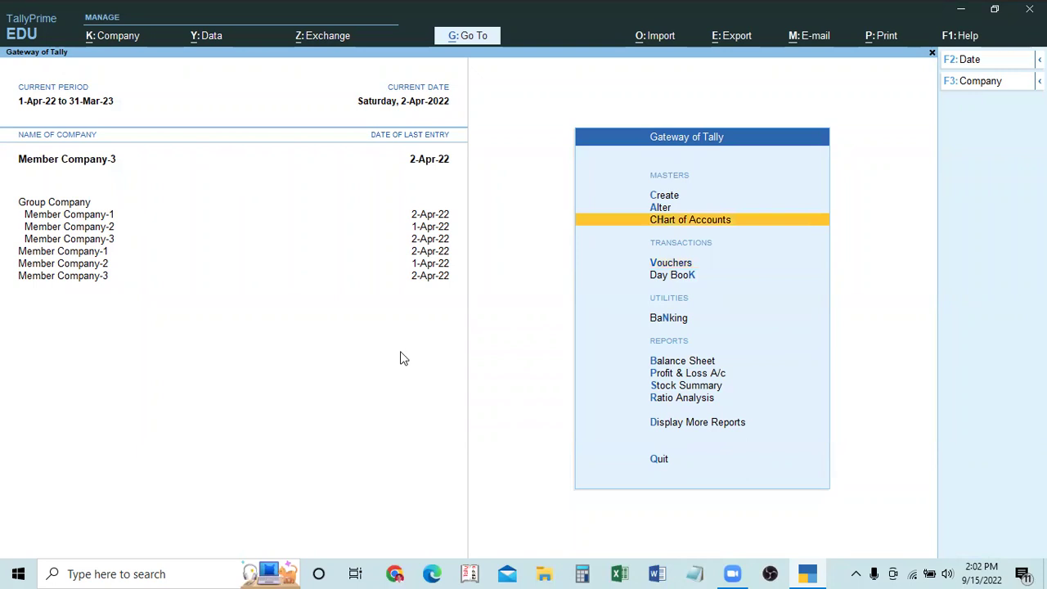
{"action": "left_click", "coordinate": [670, 365]}
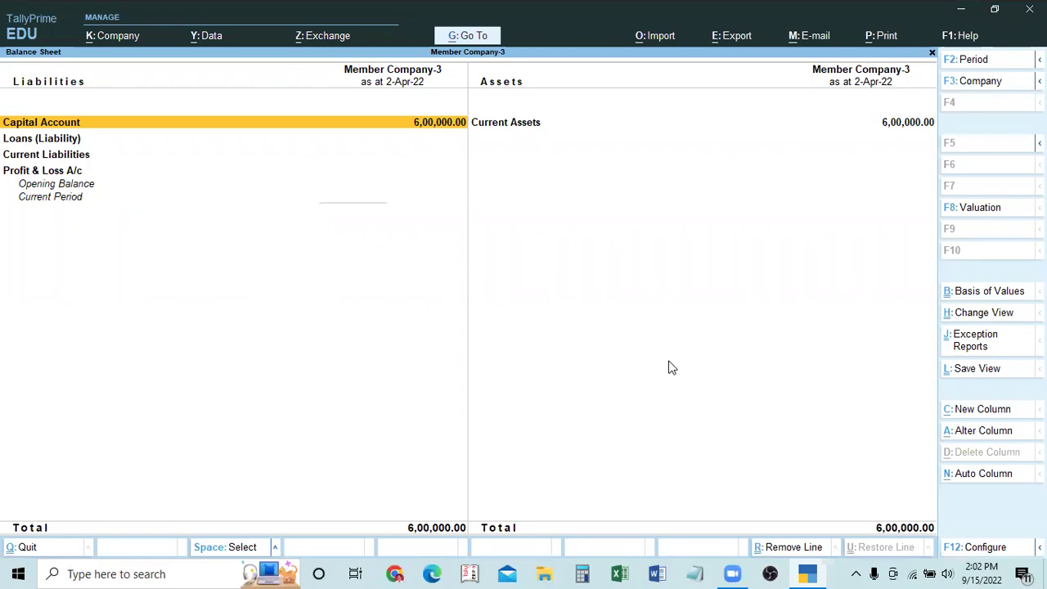
{"action": "key", "text": "Escape"}
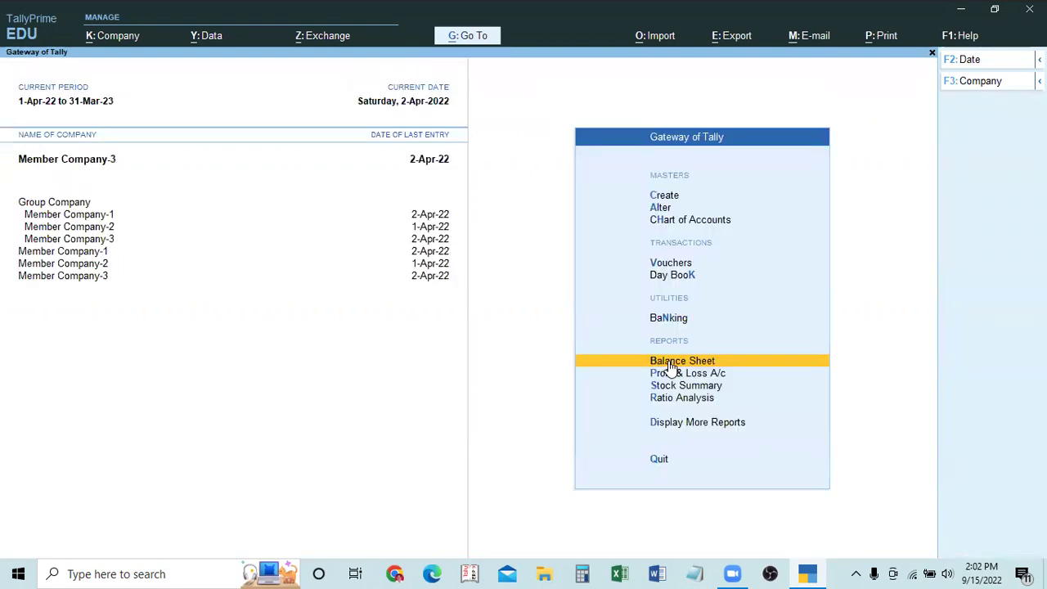
Switch to Group Company and check its balance sheet for the effect of the new receipt in Member Company-3.
{"action": "left_click", "coordinate": [82, 207]}
{"action": "key", "text": "Return"}
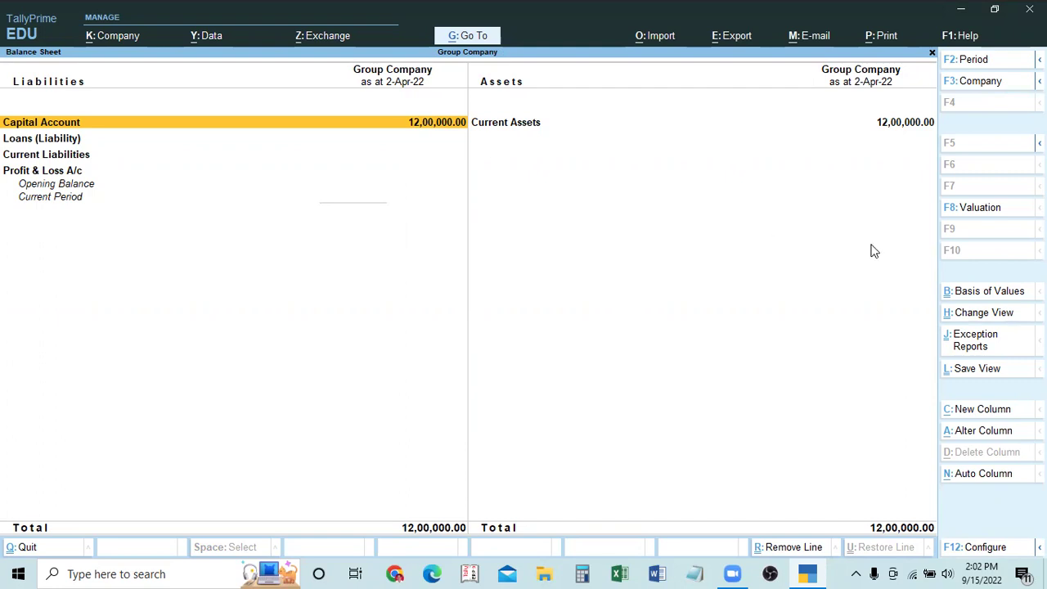
{"action": "key", "text": "Escape"}
{"action": "key", "text": "Escape"}
{"action": "key", "text": "Escape"}
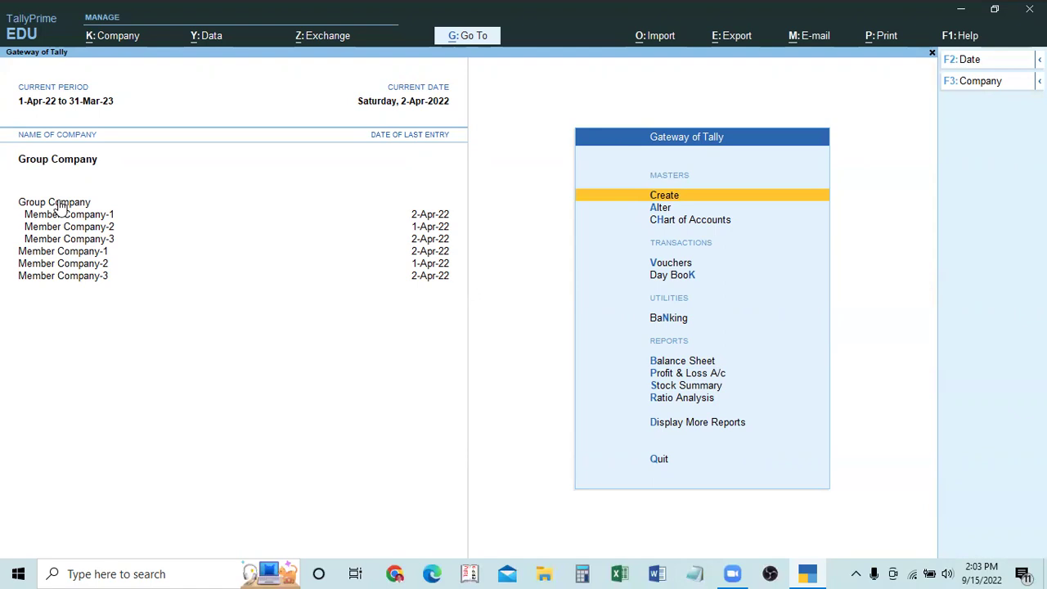
{"action": "key", "text": "Up"}
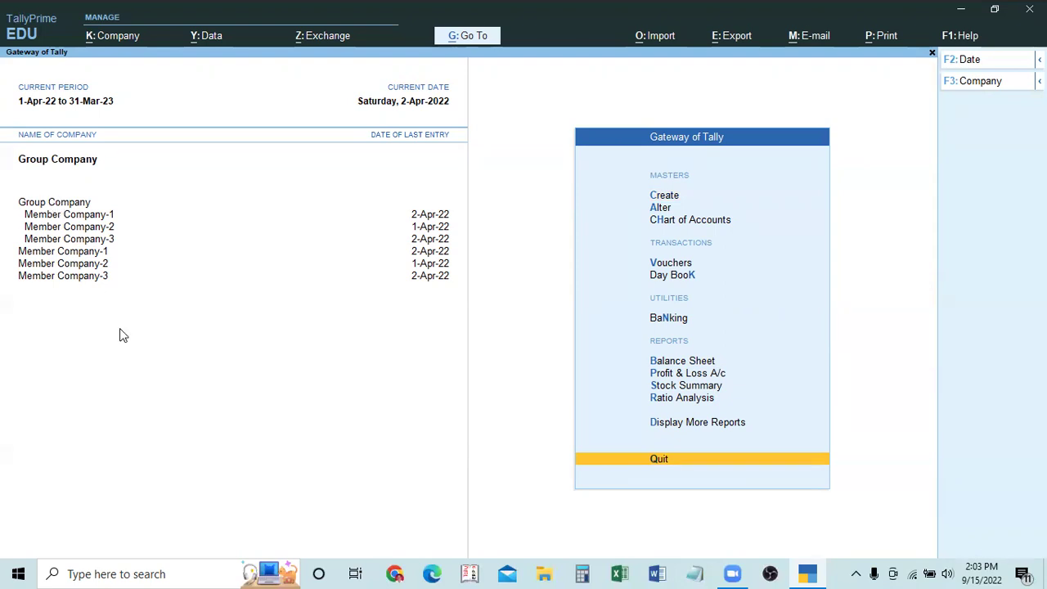
{"action": "key", "text": "Down"}
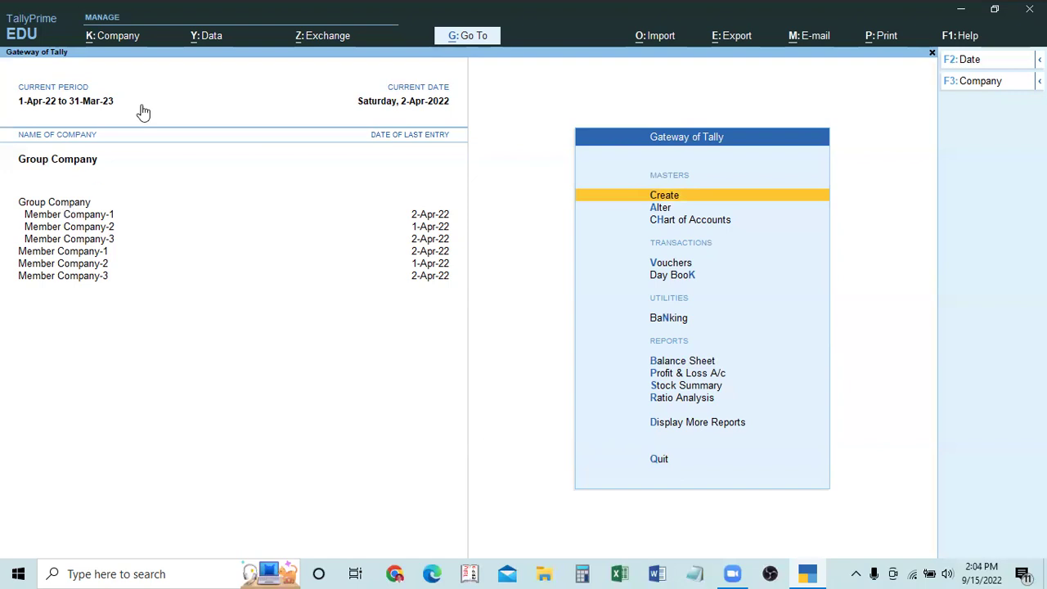
{"action": "left_click", "coordinate": [111, 36]}
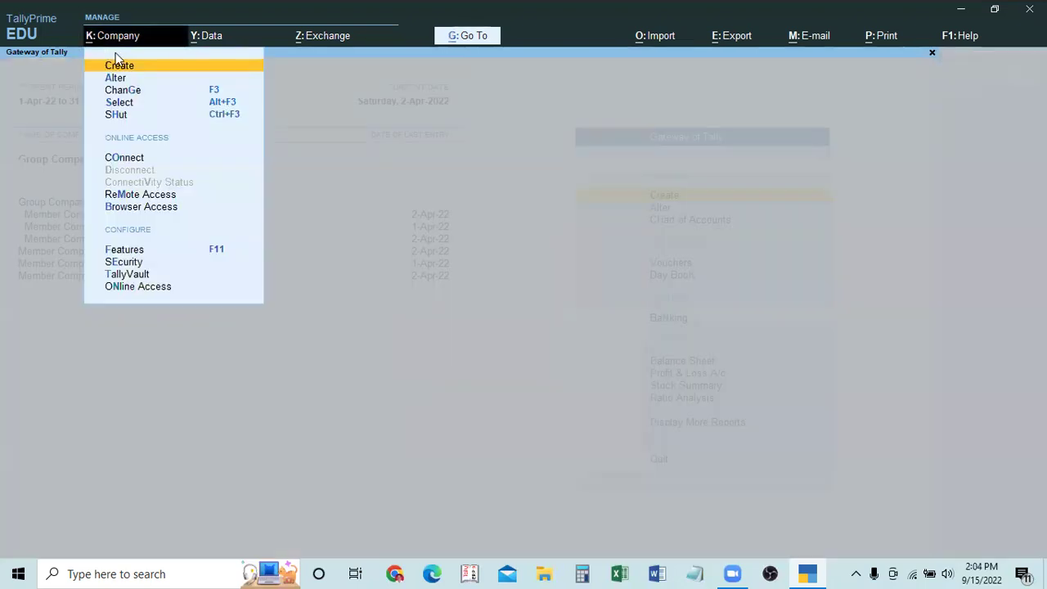
{"action": "left_click", "coordinate": [121, 79]}
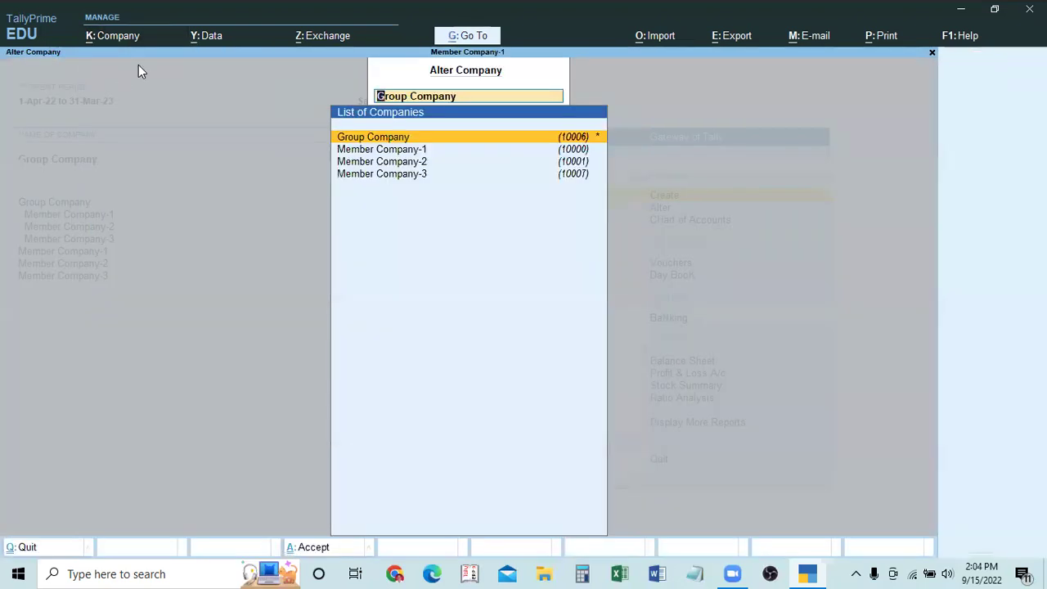
{"action": "left_click", "coordinate": [363, 139]}
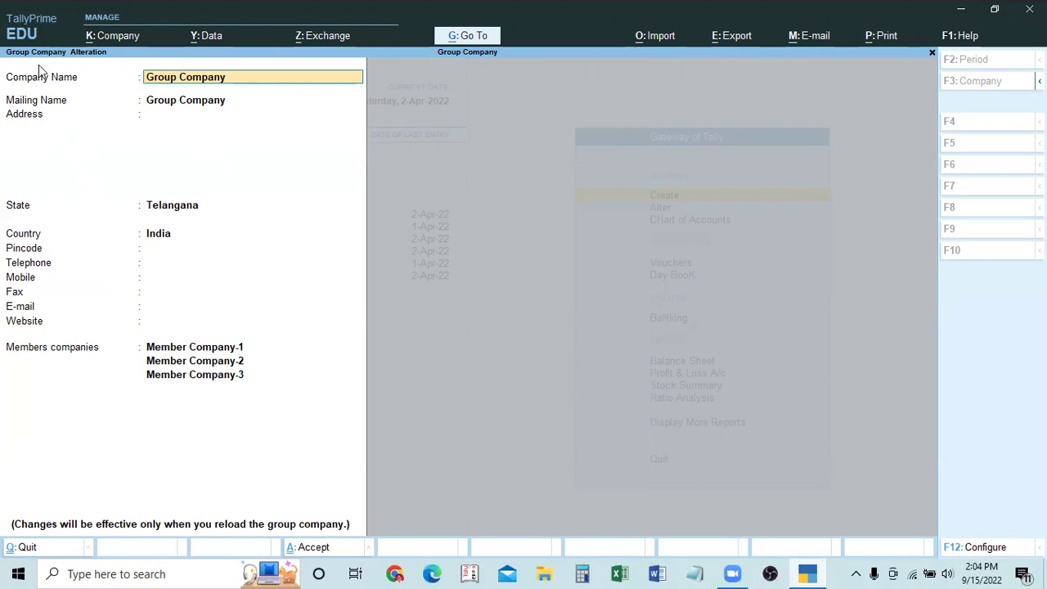
{"action": "key", "text": "Return"}
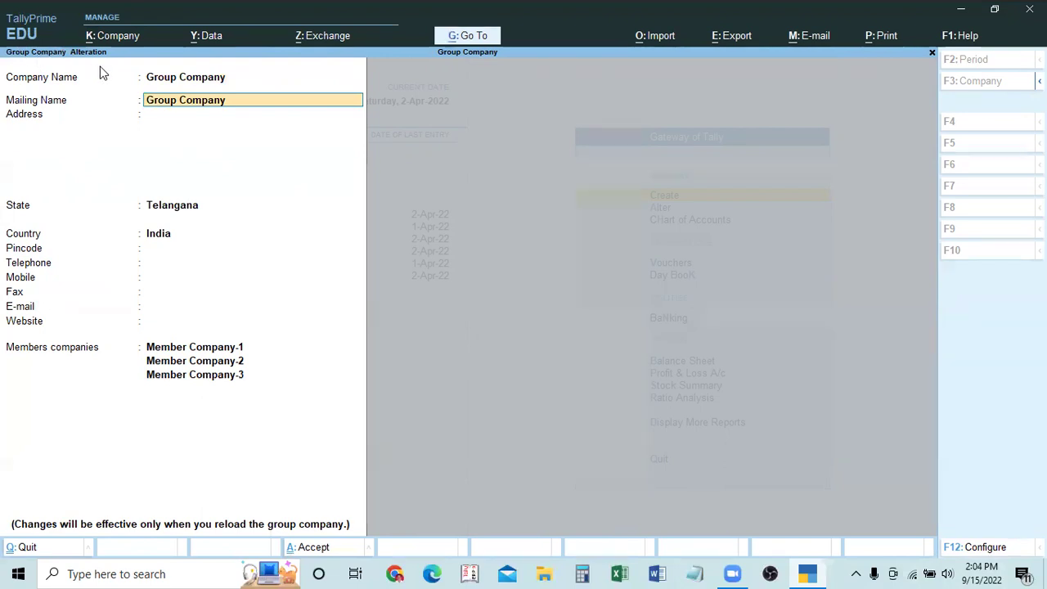
{"action": "left_click", "coordinate": [166, 334]}
{"action": "key", "text": "BackSpace"}
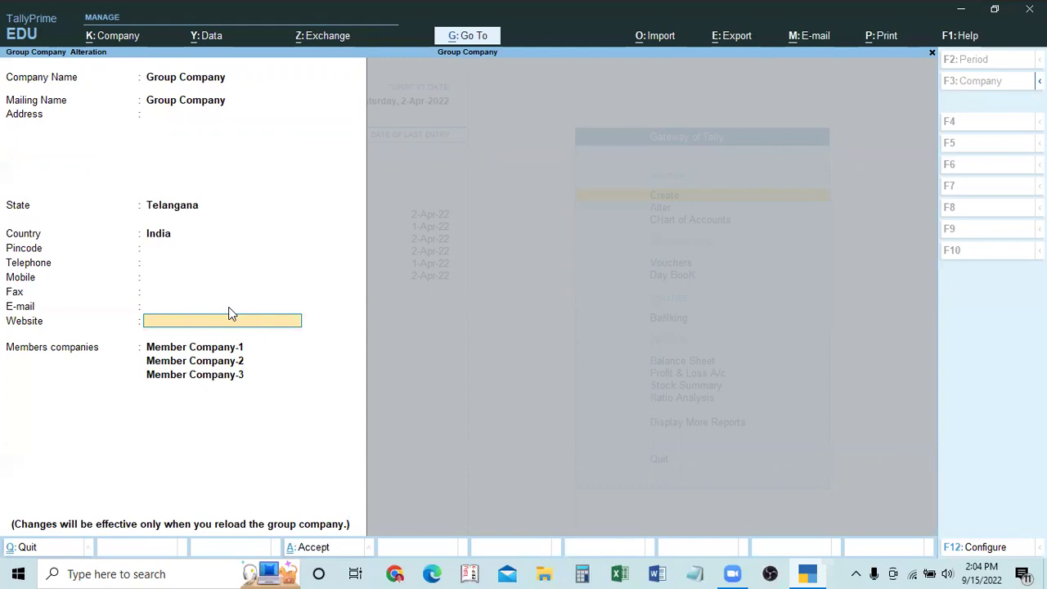
{"action": "type", "text": "www.eeeee.com"}
{"action": "key", "text": "Return"}
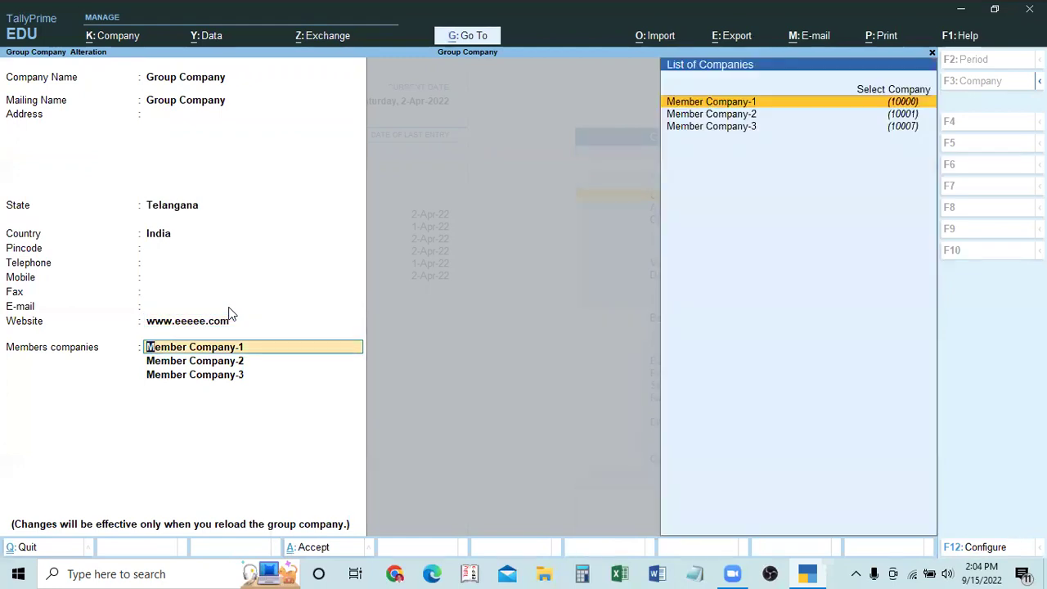
Keep the three member companies, save the Group Company alteration, and return to the Gateway of Tally.
{"action": "key", "text": "Return"}
{"action": "key", "text": "Return"}
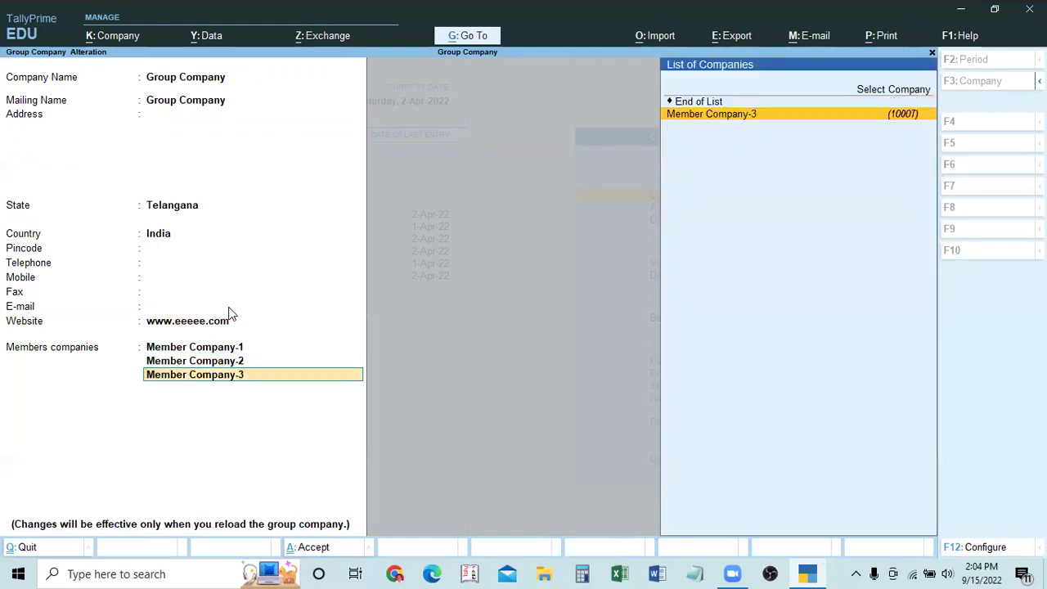
{"action": "key", "text": "Return"}
{"action": "key", "text": "Return"}
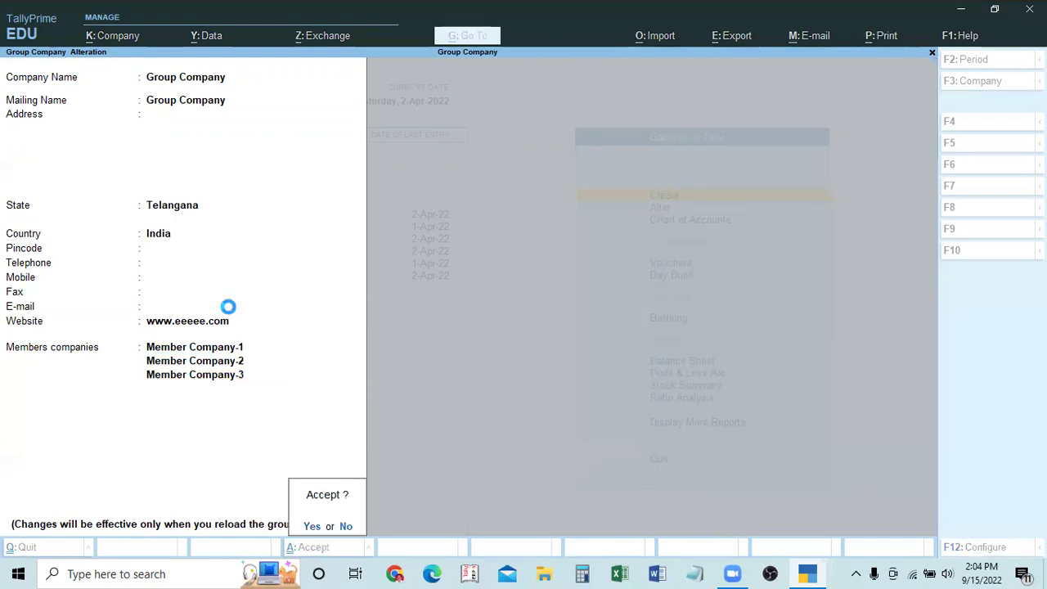
{"action": "key", "text": "Escape"}
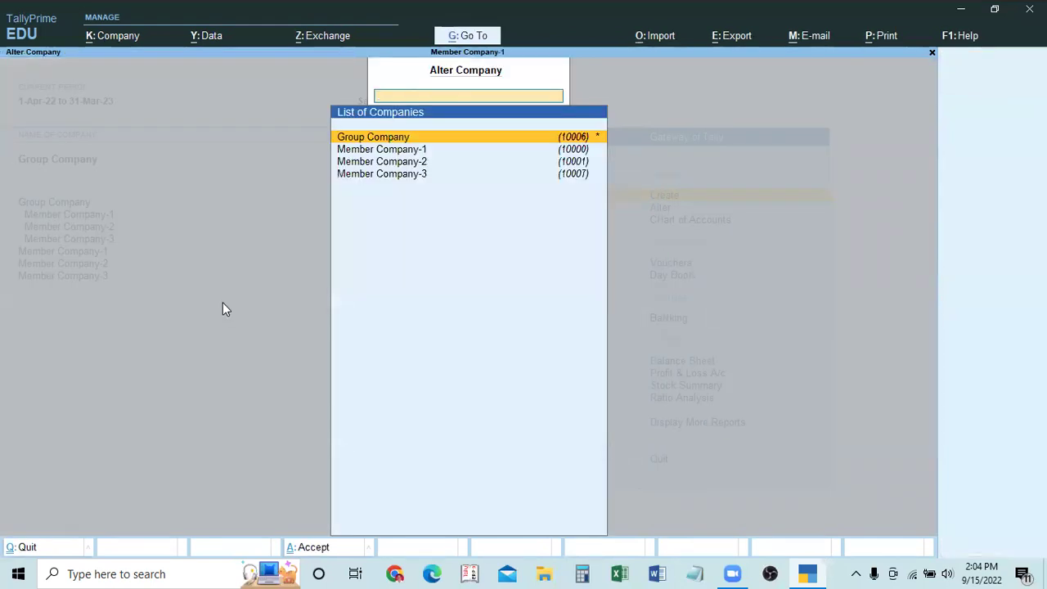
{"action": "key", "text": "Escape"}
Select Group Company, review its alteration details, and leave without changes to the Gateway of Tally.
{"action": "left_click", "coordinate": [57, 159]}
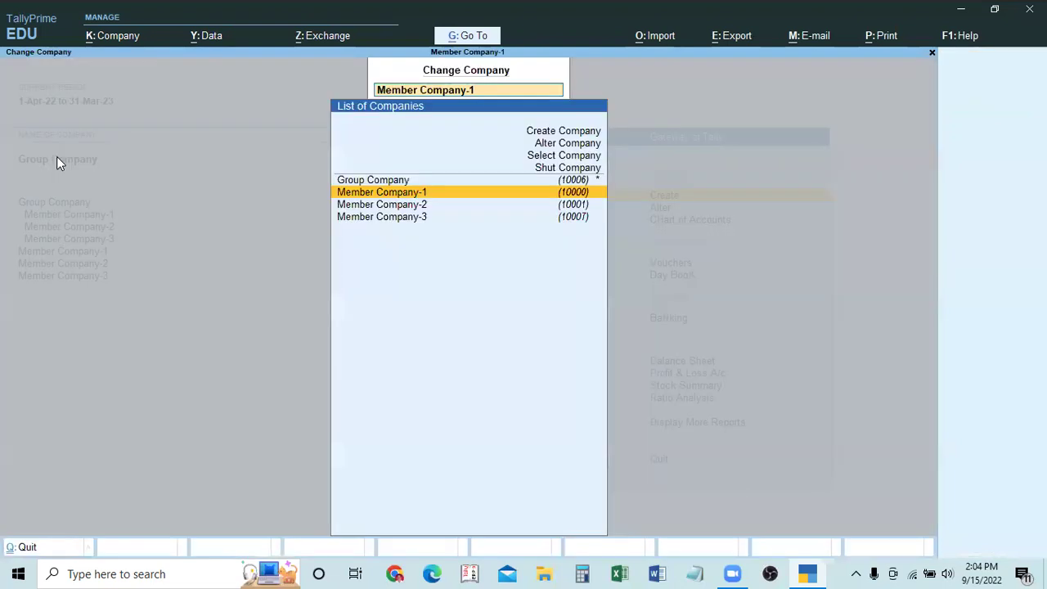
{"action": "left_click", "coordinate": [365, 181]}
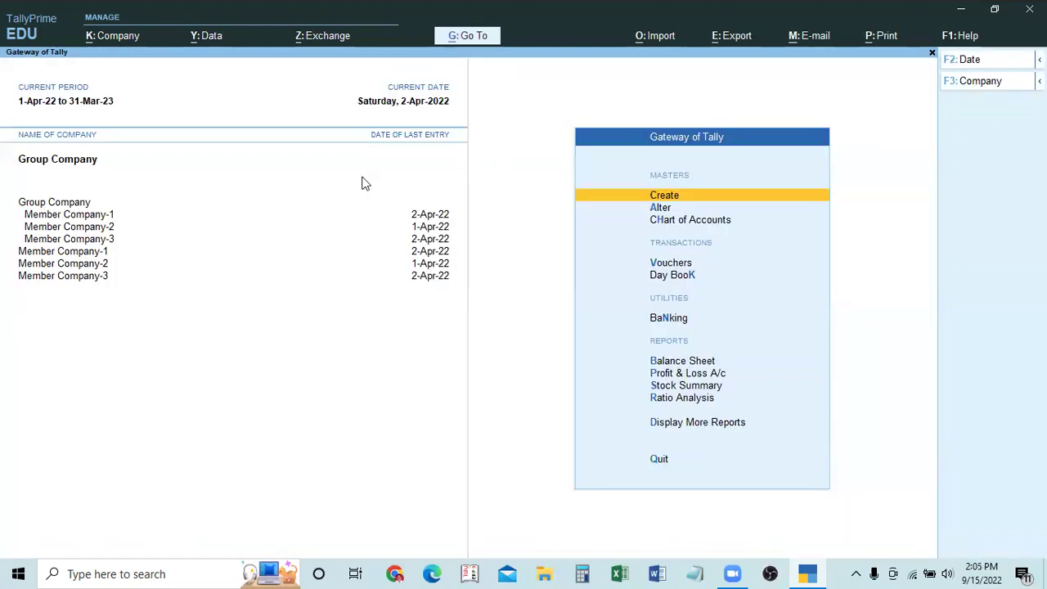
{"action": "left_click", "coordinate": [114, 39]}
{"action": "left_click", "coordinate": [115, 79]}
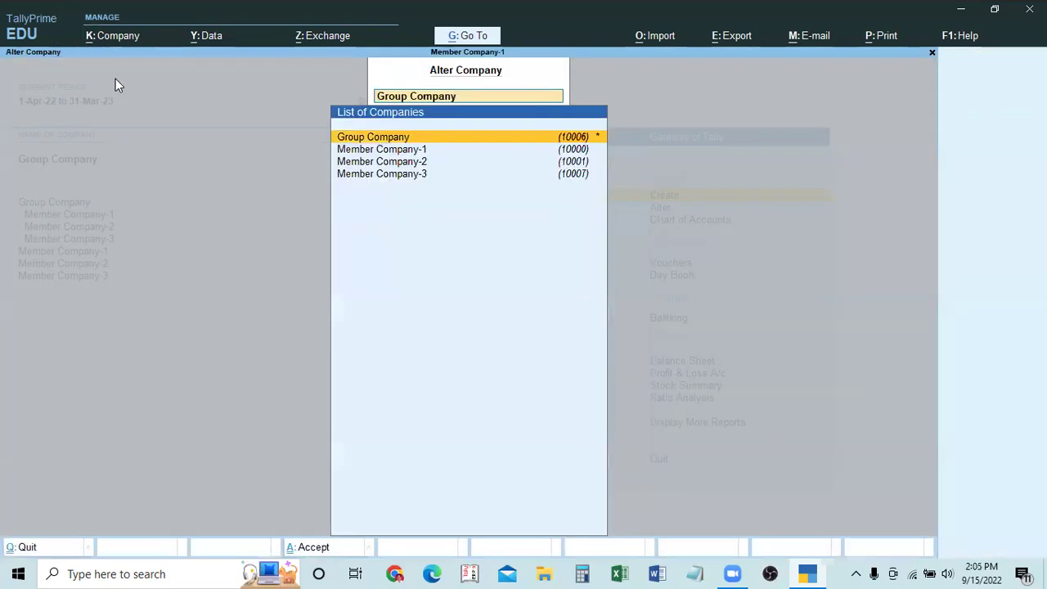
{"action": "key", "text": "Return"}
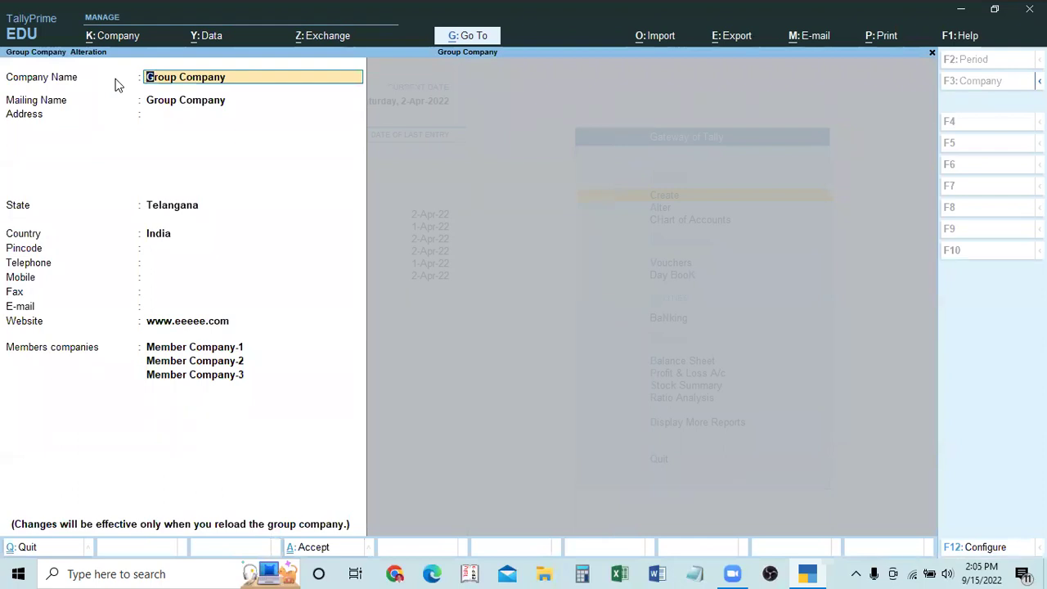
{"action": "key", "text": "Escape"}
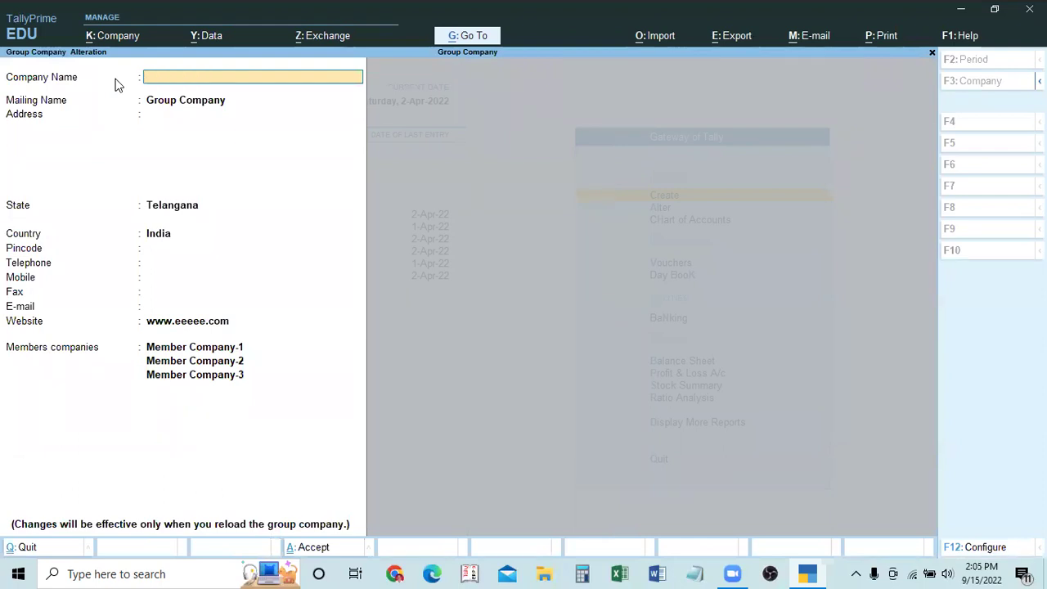
{"action": "key", "text": "y"}
{"action": "key", "text": "Escape"}
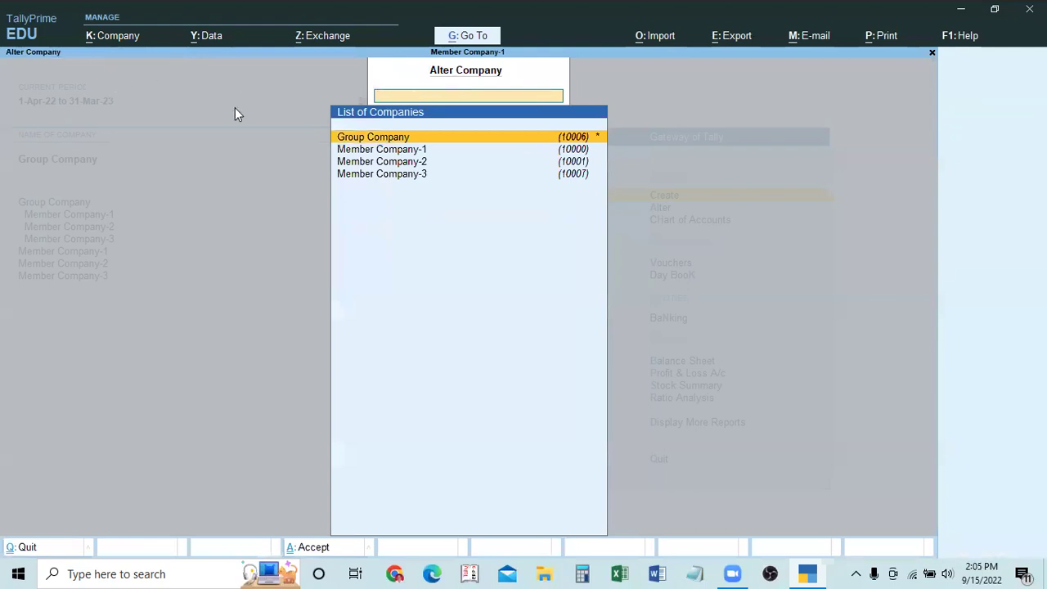
{"action": "key", "text": "Escape"}
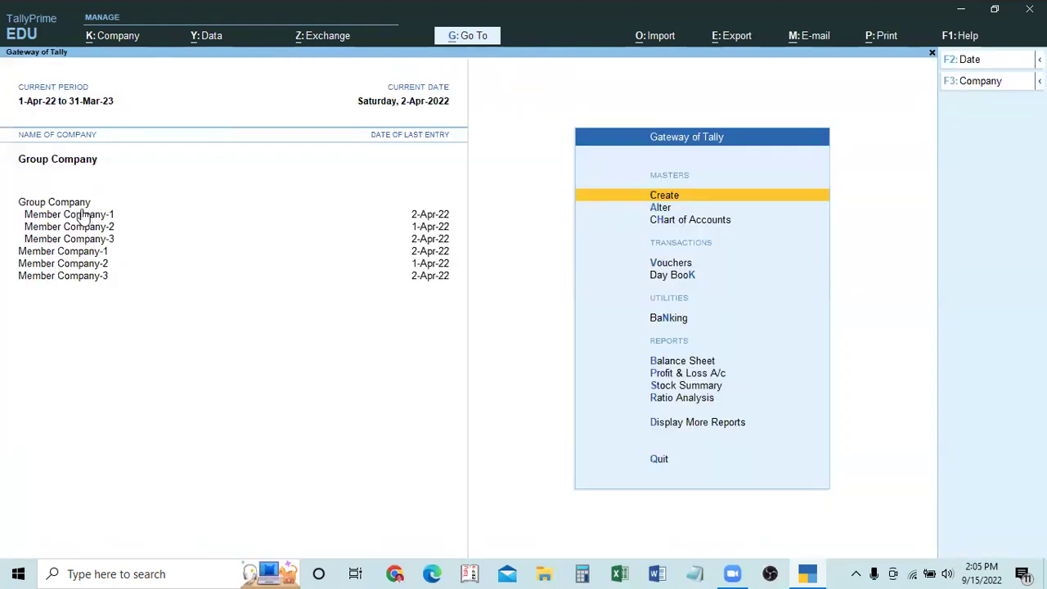
Reopen the Group Company details for alteration.
{"action": "left_click", "coordinate": [83, 168]}
{"action": "key", "text": "Escape"}
{"action": "key", "text": "Escape"}
{"action": "left_click", "coordinate": [112, 36]}
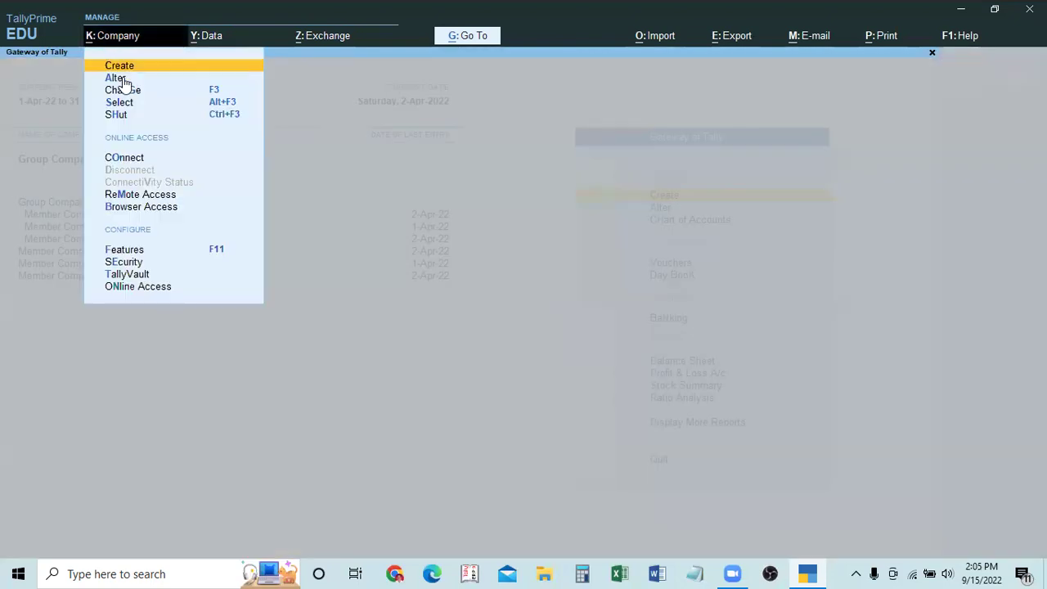
{"action": "left_click", "coordinate": [115, 78]}
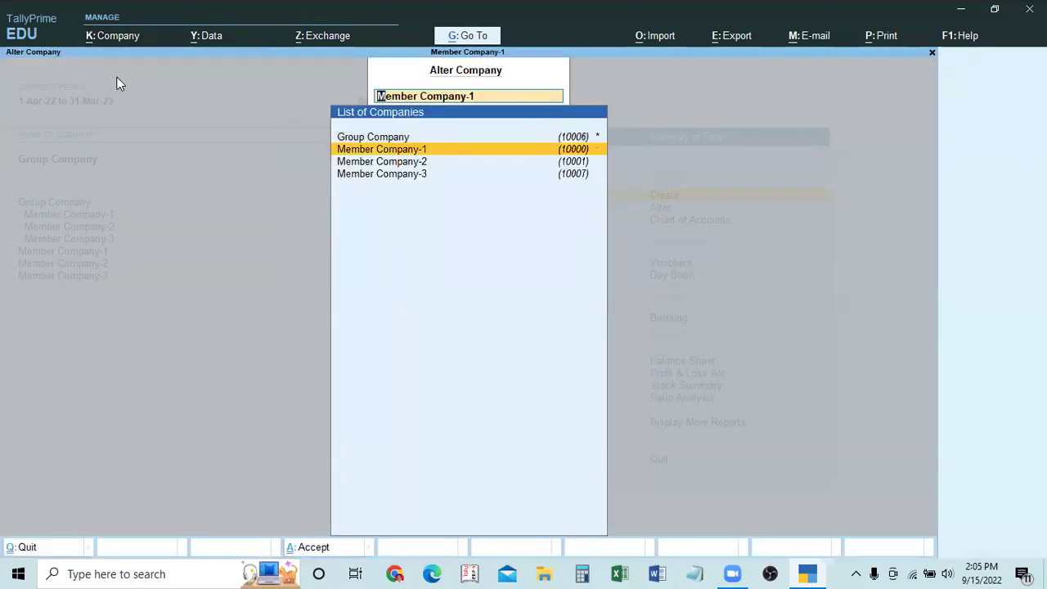
{"action": "key", "text": "Up"}
{"action": "key", "text": "Return"}
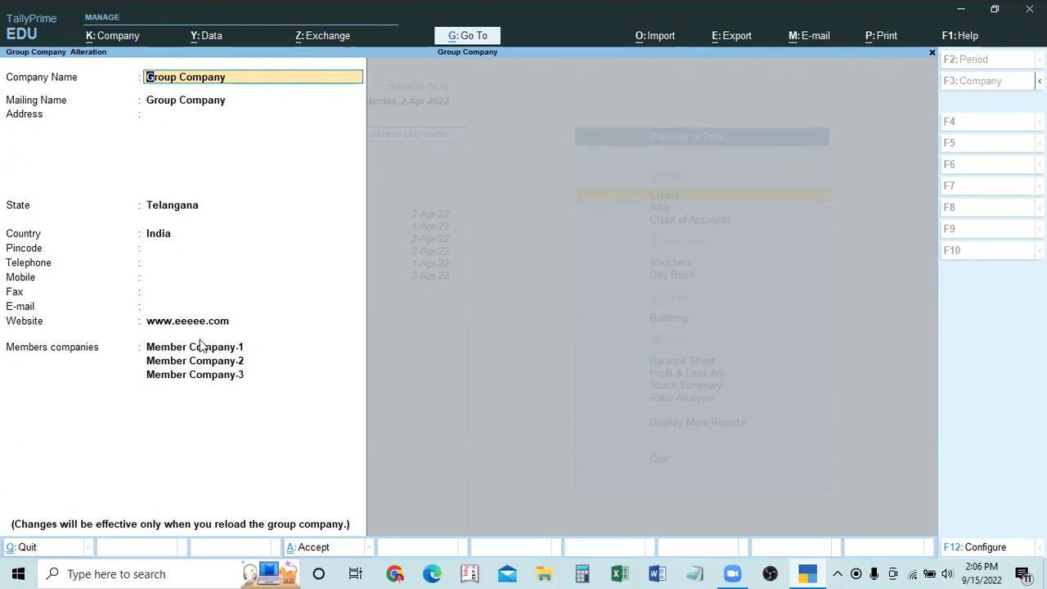
Remove Member Company-2 from Group Company's member companies, save the alteration, and return to the Gateway of Tally.
{"action": "left_click", "coordinate": [191, 104]}
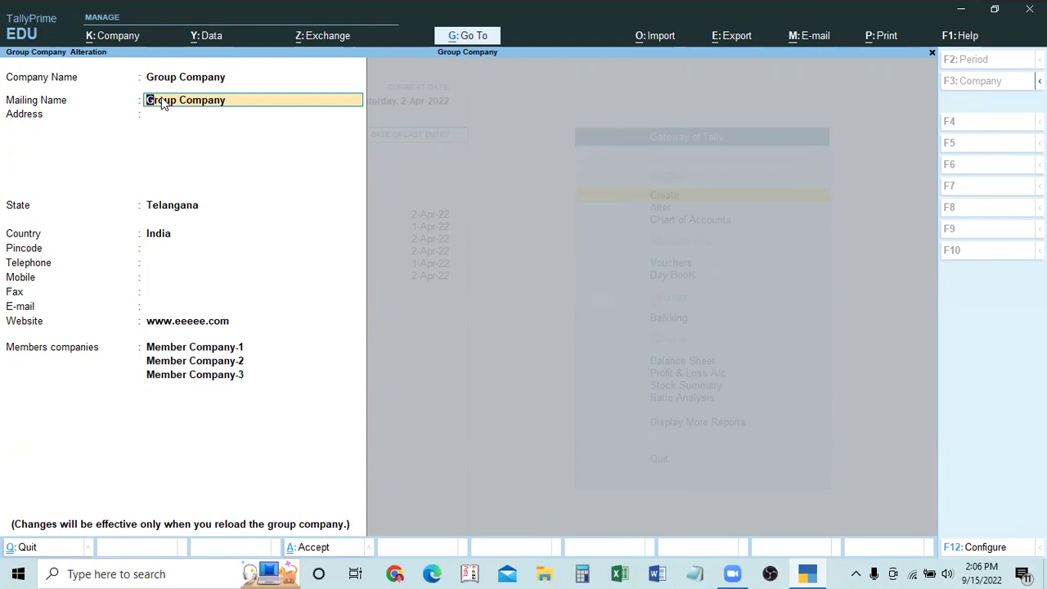
{"action": "left_click", "coordinate": [196, 350]}
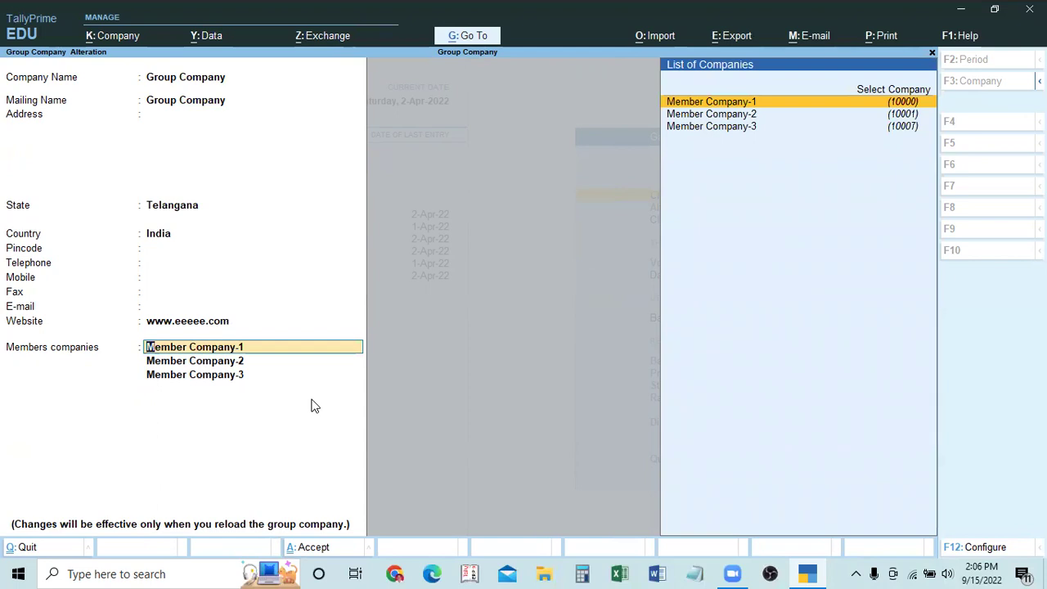
{"action": "left_click", "coordinate": [217, 364]}
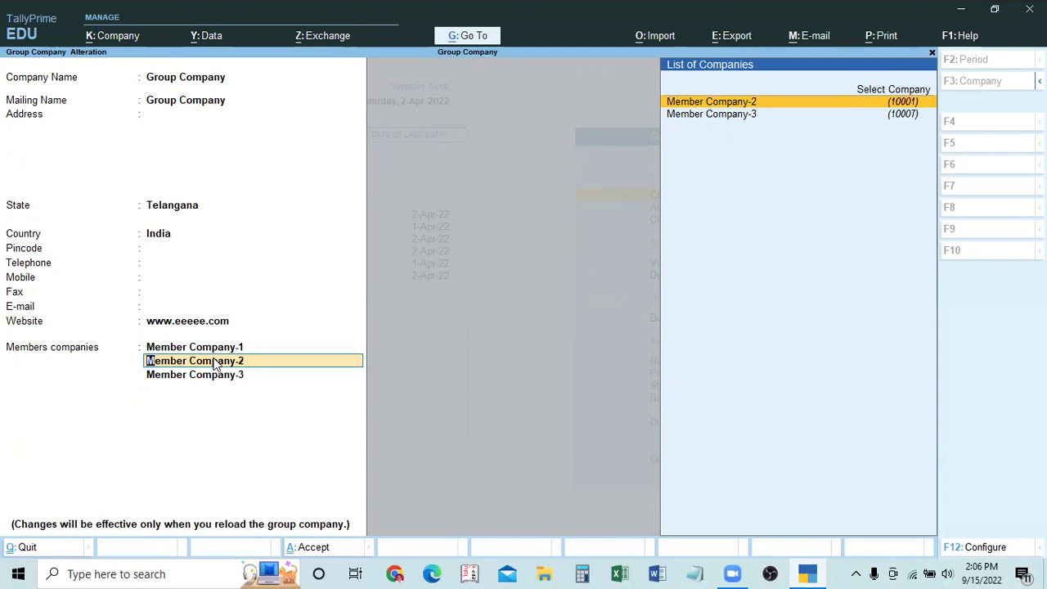
{"action": "key", "text": "BackSpace"}
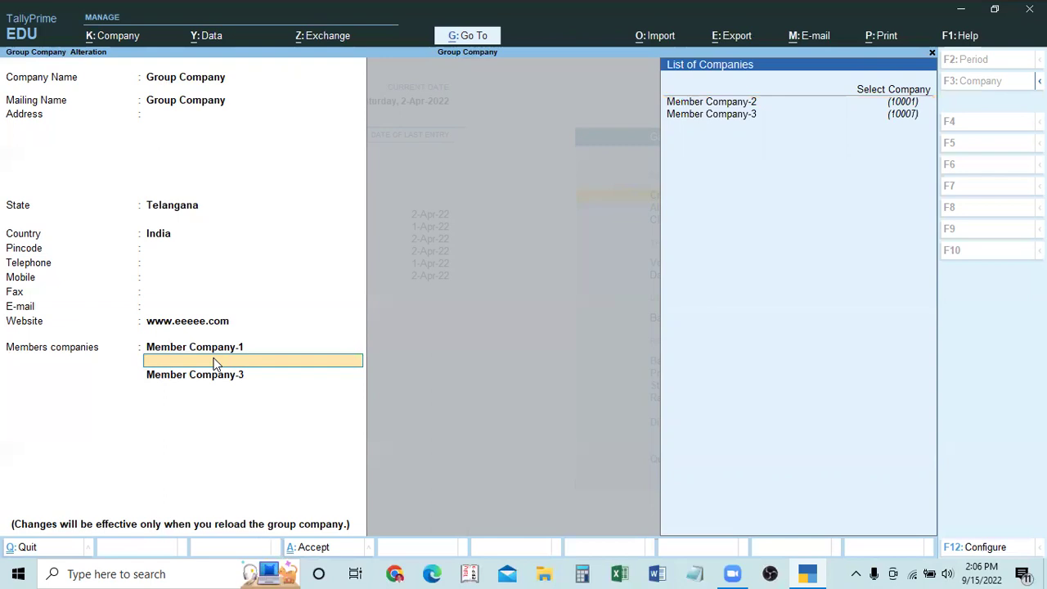
{"action": "left_click", "coordinate": [735, 118]}
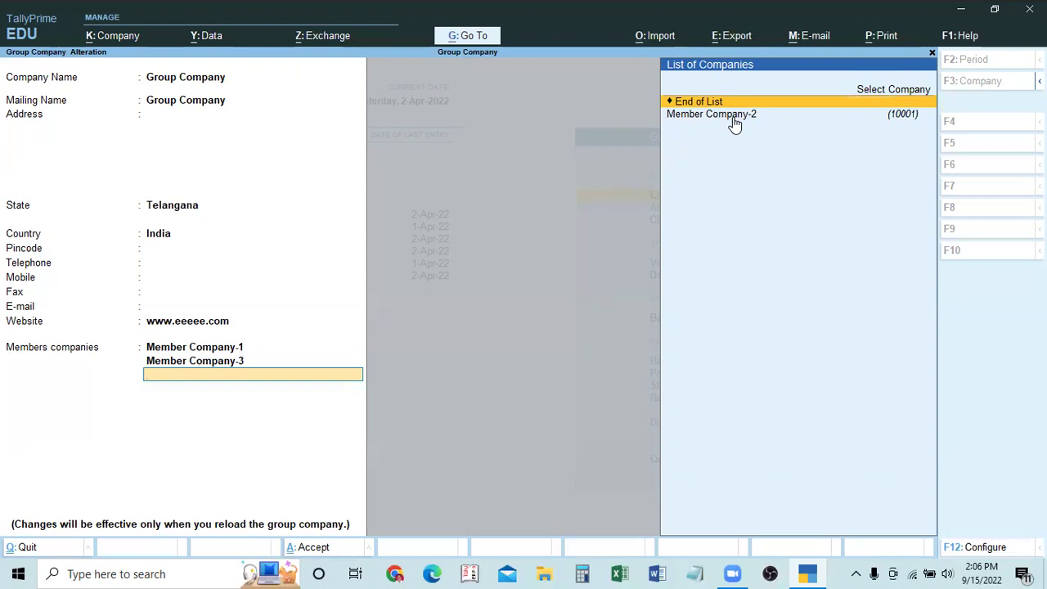
{"action": "key", "text": "Return"}
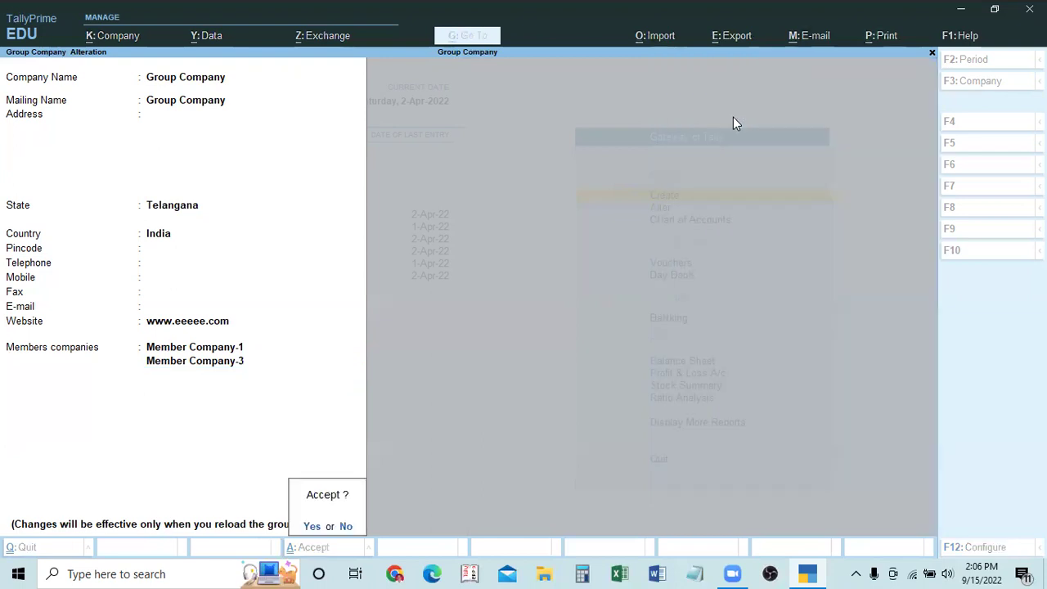
{"action": "key", "text": "y"}
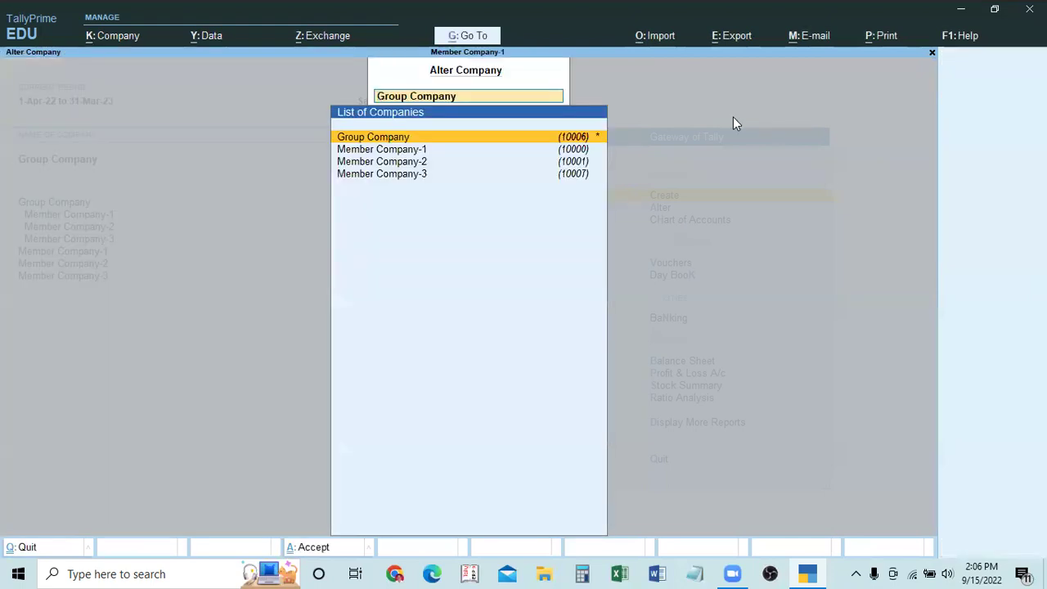
{"action": "key", "text": "Escape"}
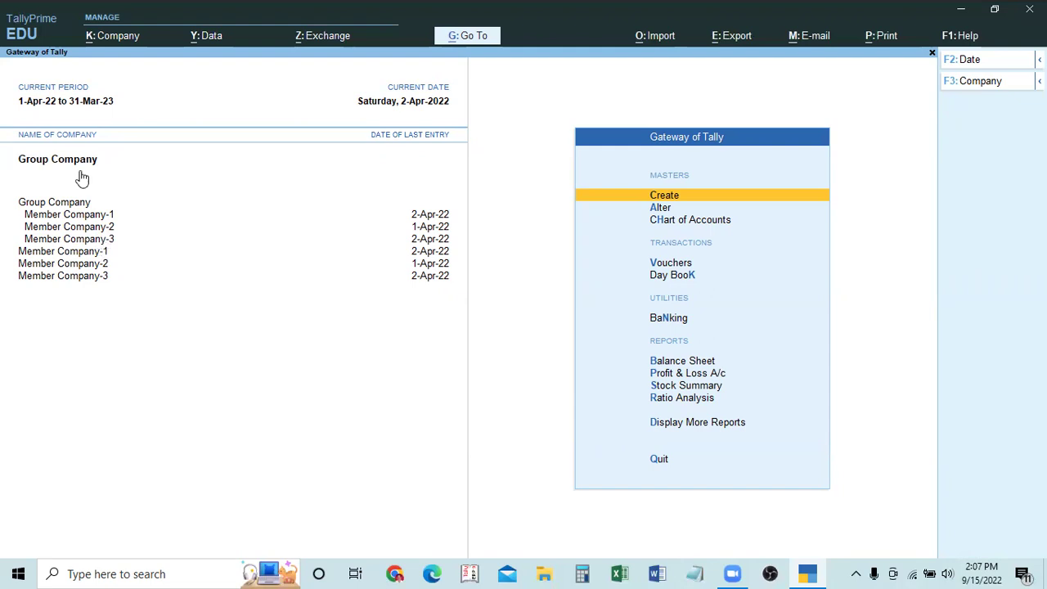
Shut Group Company while keeping the three member companies loaded.
{"action": "left_click", "coordinate": [109, 37]}
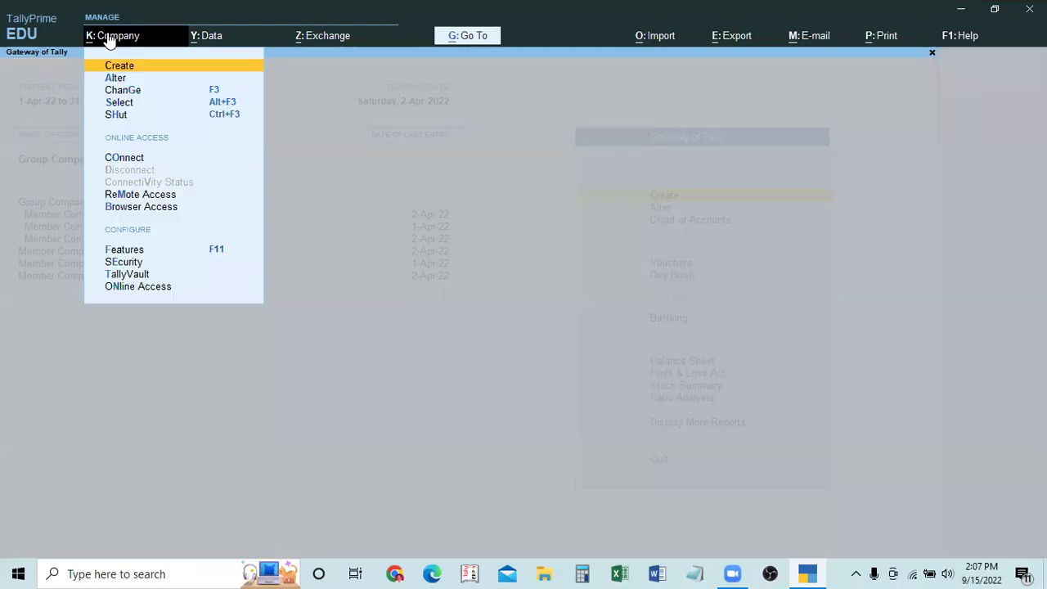
{"action": "key", "text": "Down"}
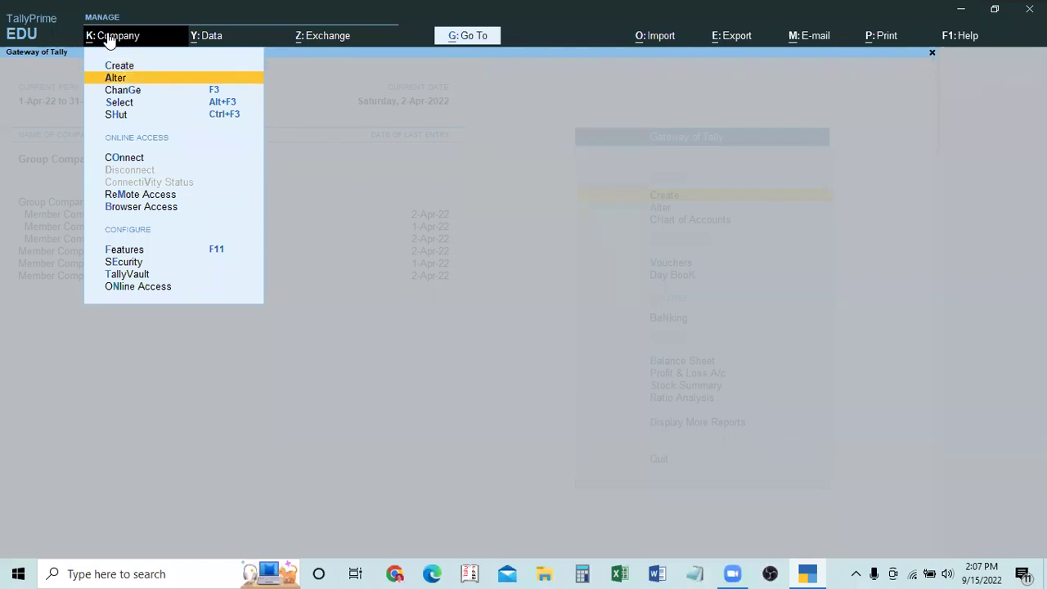
{"action": "key", "text": "Down"}
{"action": "key", "text": "Down"}
{"action": "key", "text": "Down"}
{"action": "key", "text": "Return"}
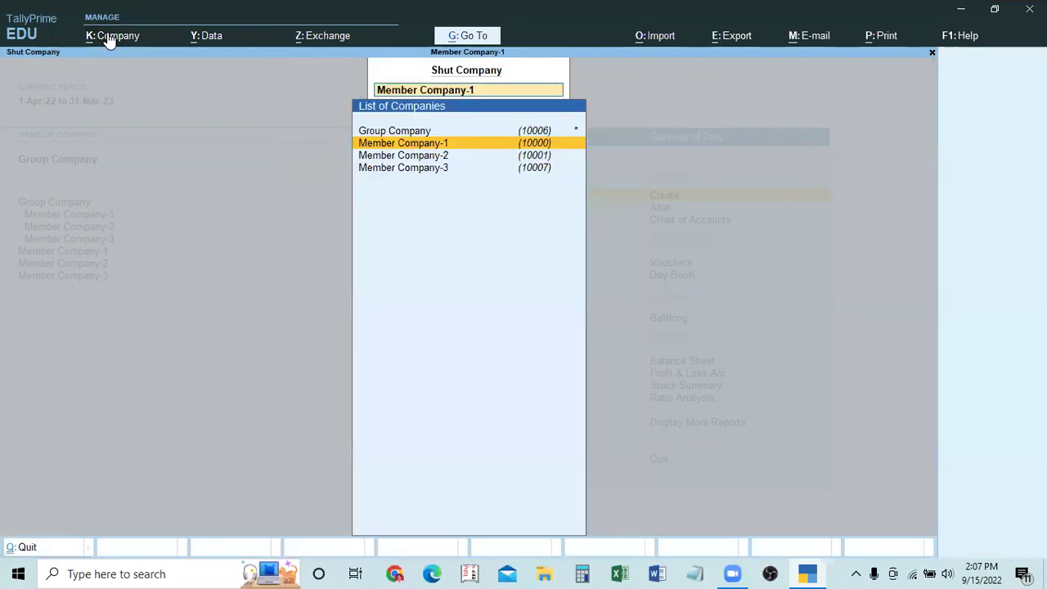
{"action": "left_click", "coordinate": [409, 138]}
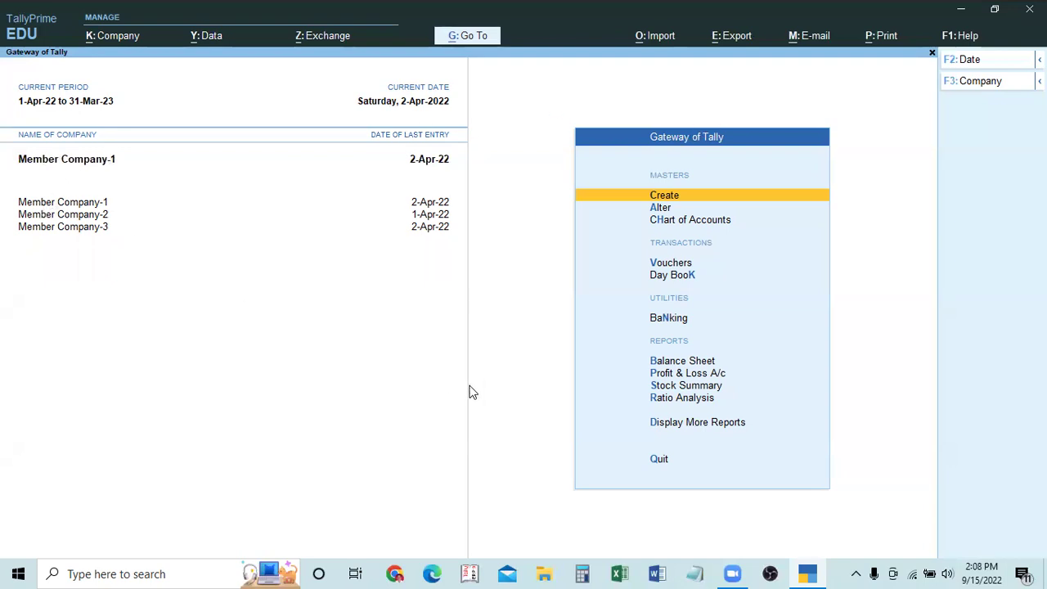
Load Group Company again from the E:\TallyPrime\Data company list to apply its altered membership.
{"action": "key", "text": "alt"}
{"action": "key", "text": "alt+F3"}
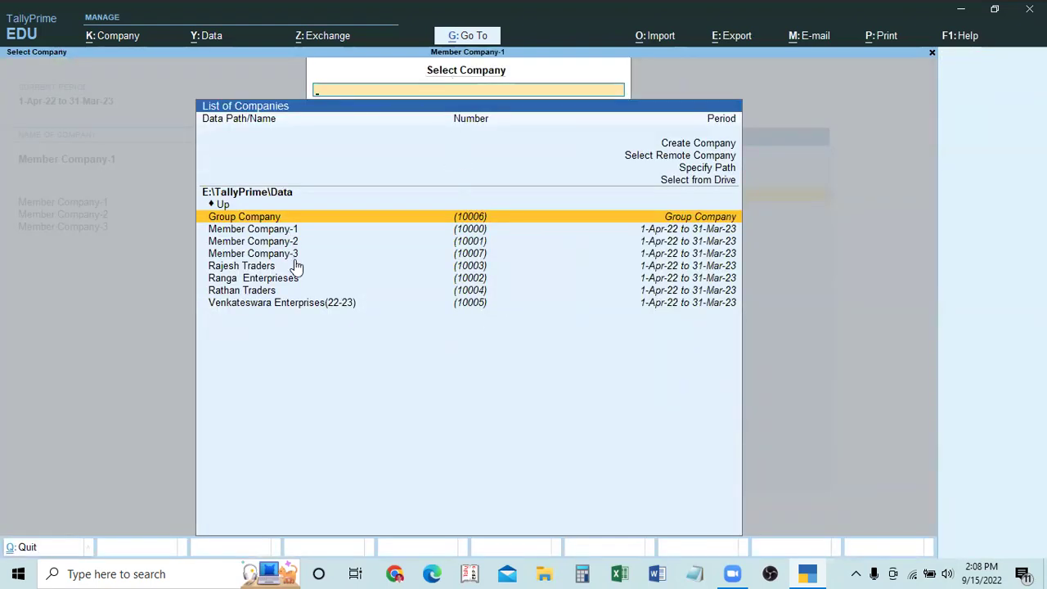
{"action": "left_click", "coordinate": [264, 218]}
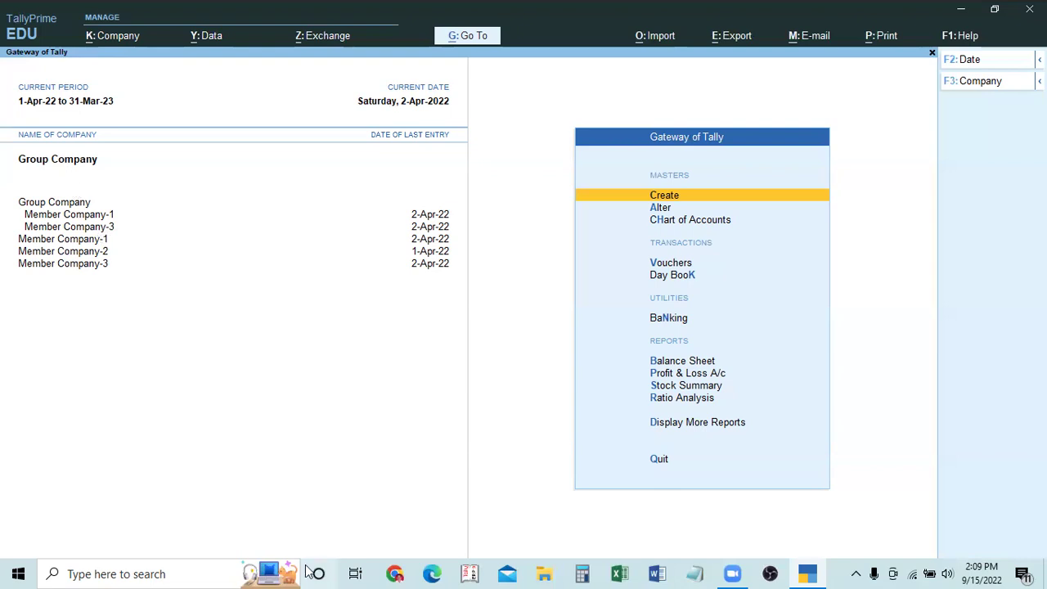
{"action": "key", "text": "Up"}
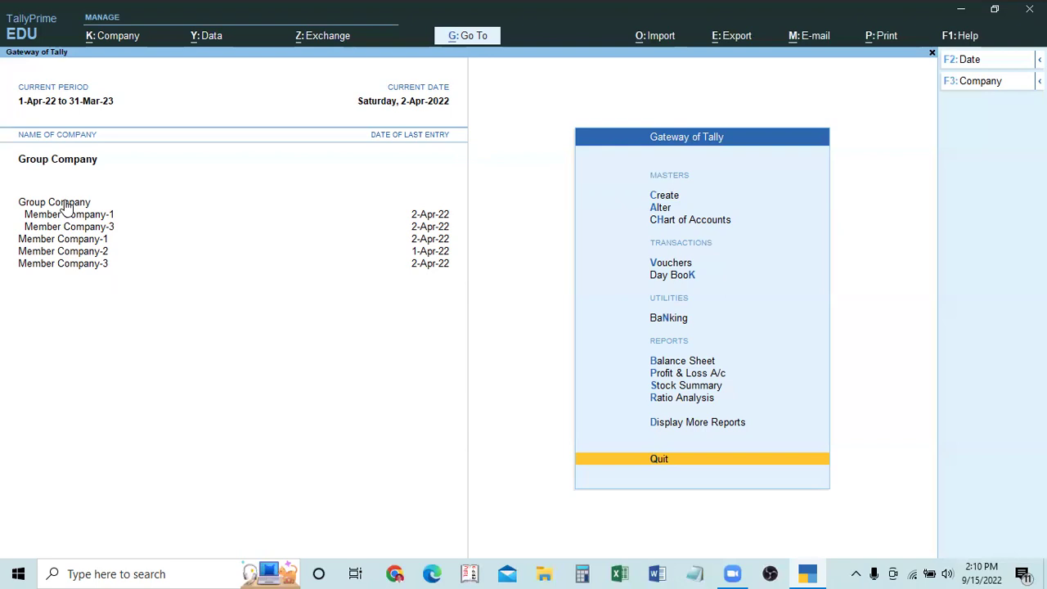
Open Group Company for alteration and delete it, confirming the deletion.
{"action": "left_click", "coordinate": [112, 35]}
{"action": "left_click", "coordinate": [114, 78]}
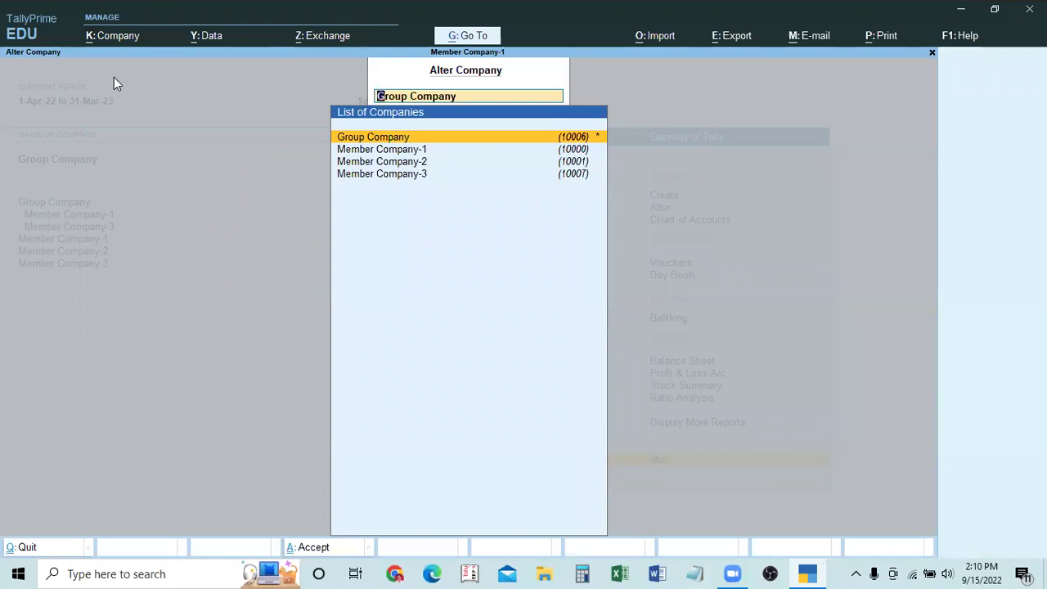
{"action": "left_click", "coordinate": [110, 38]}
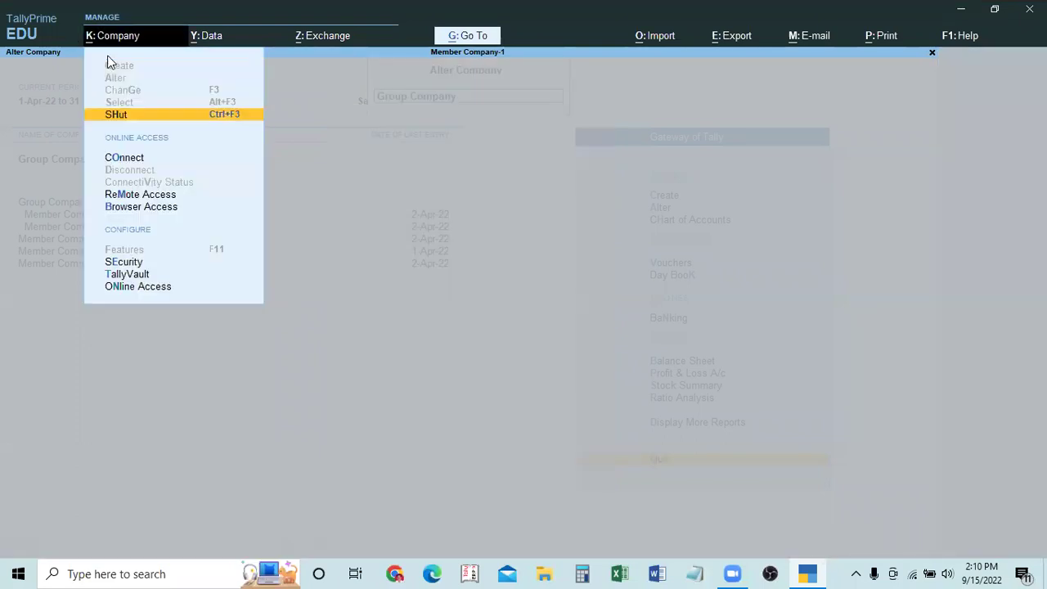
{"action": "left_click", "coordinate": [341, 141]}
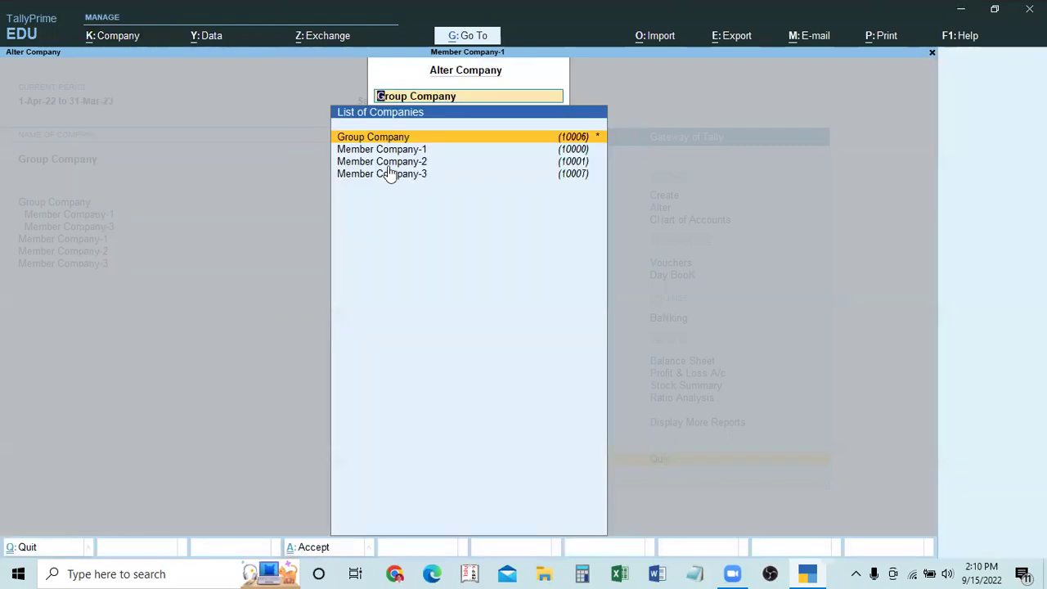
{"action": "left_click", "coordinate": [384, 139]}
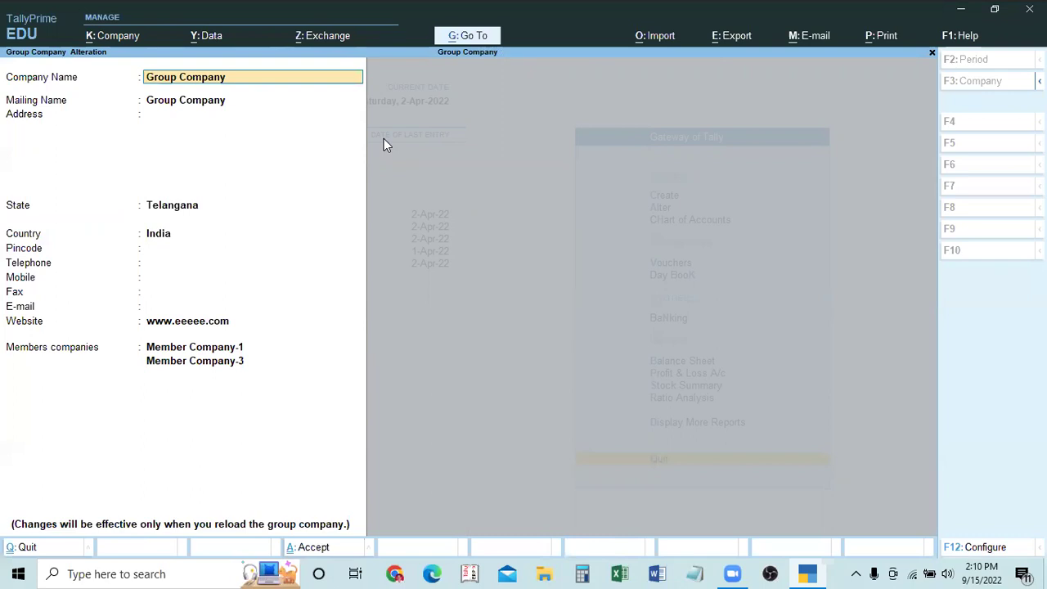
{"action": "key", "text": "ctrl"}
{"action": "key", "text": "alt+d"}
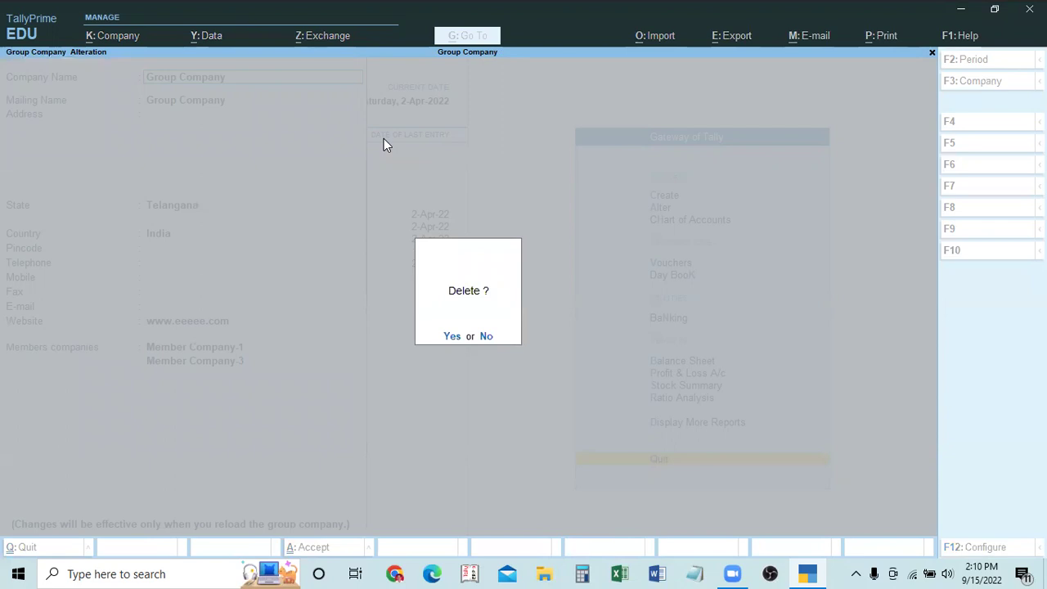
{"action": "key", "text": "y"}
{"action": "key", "text": "y"}
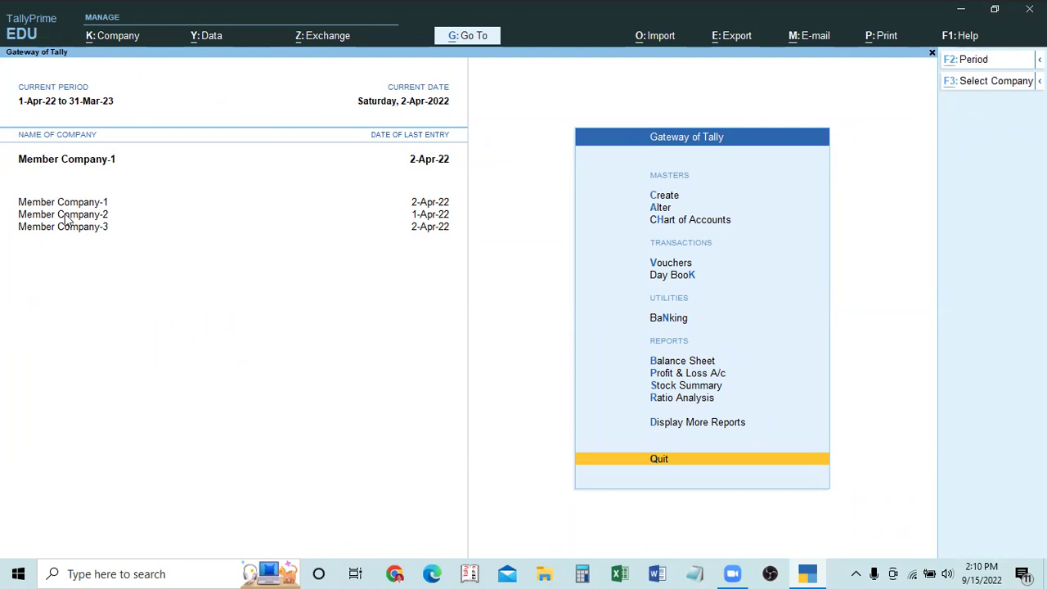
Check the list of selectable companies for the deleted Group Company and return to the Gateway of Tally.
{"action": "key", "text": "alt+F3"}
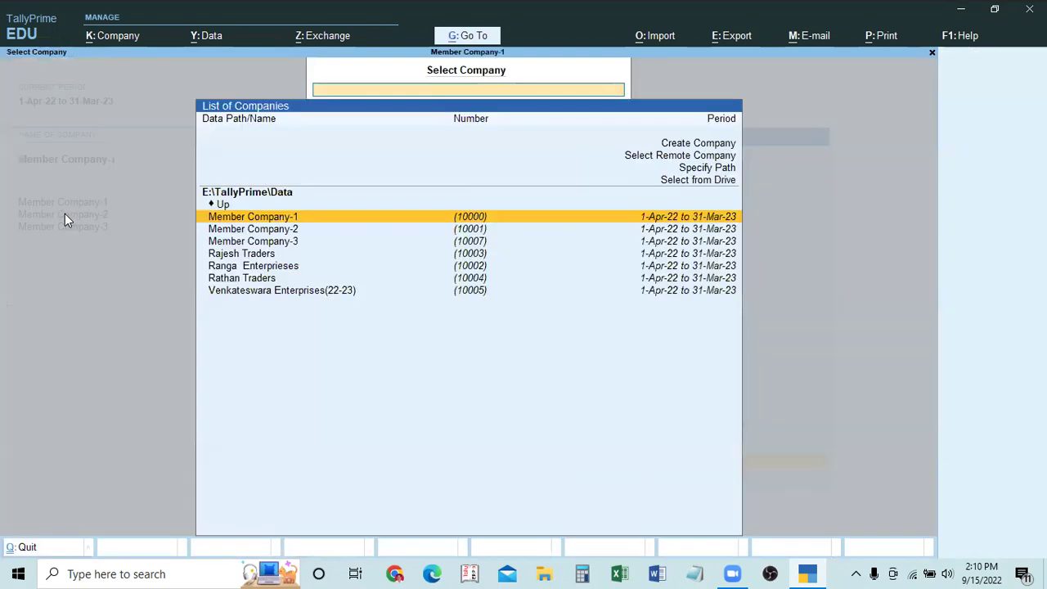
{"action": "left_click", "coordinate": [279, 232]}
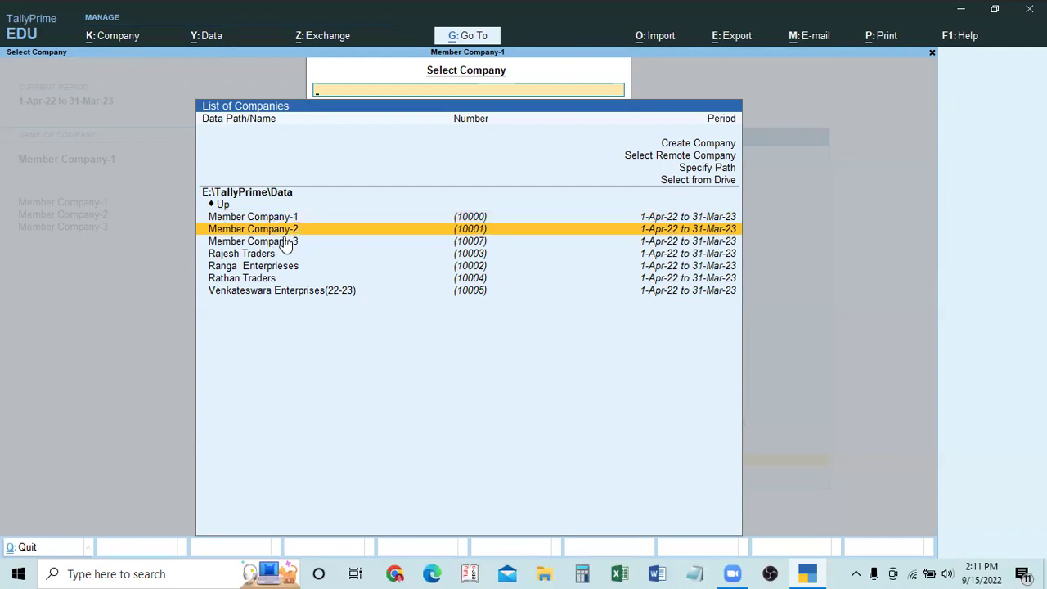
{"action": "left_click", "coordinate": [282, 218]}
{"action": "key", "text": "BackSpace"}
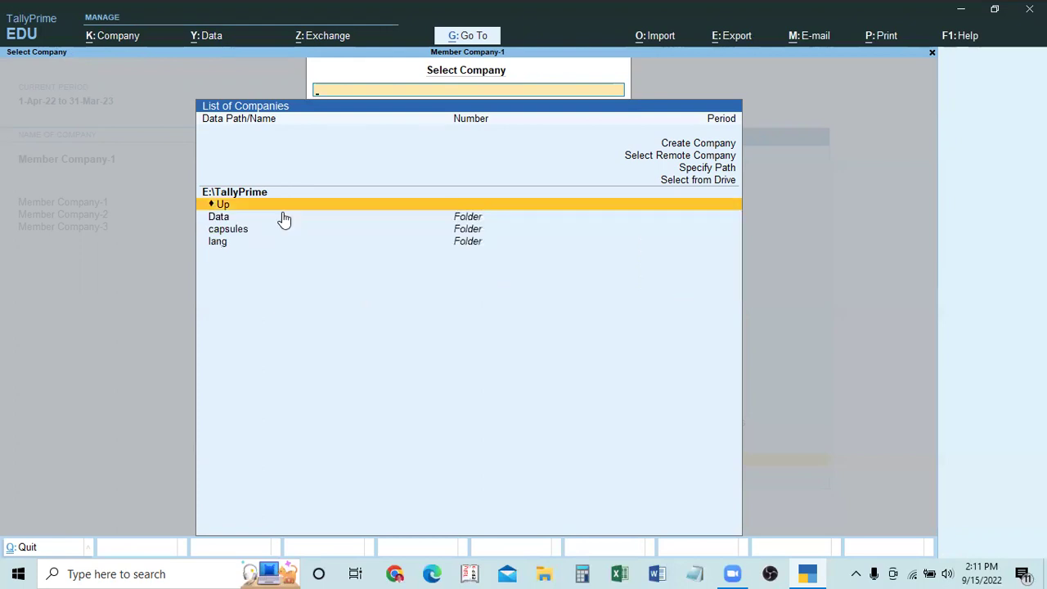
{"action": "key", "text": "Escape"}
{"action": "key", "text": "Escape"}
{"action": "key", "text": "n"}
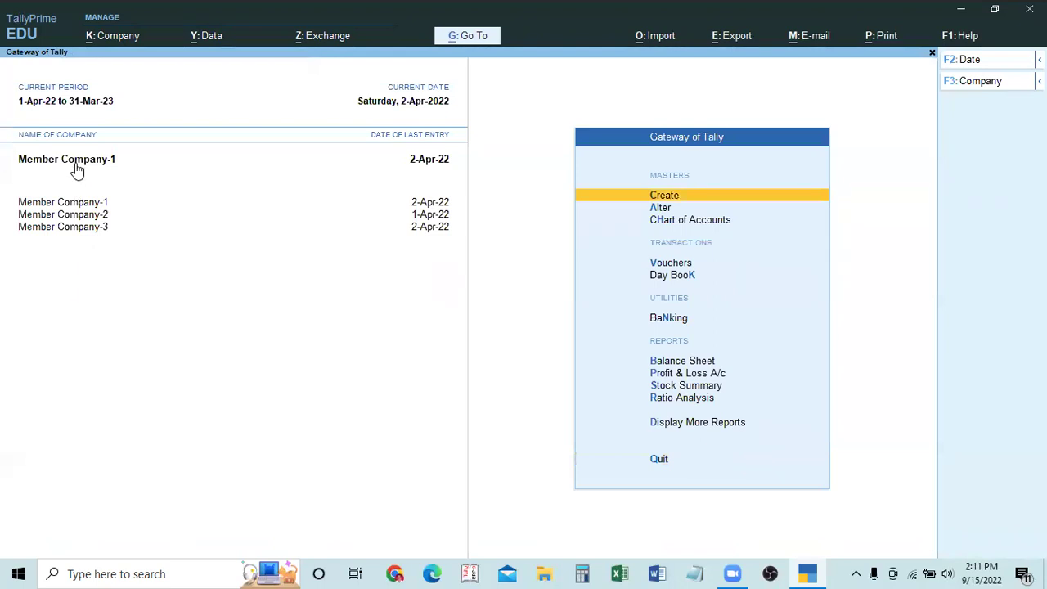
Switch to Member Company-3, view its alteration details, and leave them without changes.
{"action": "left_click", "coordinate": [86, 216]}
{"action": "left_click", "coordinate": [90, 228]}
{"action": "left_click", "coordinate": [110, 35]}
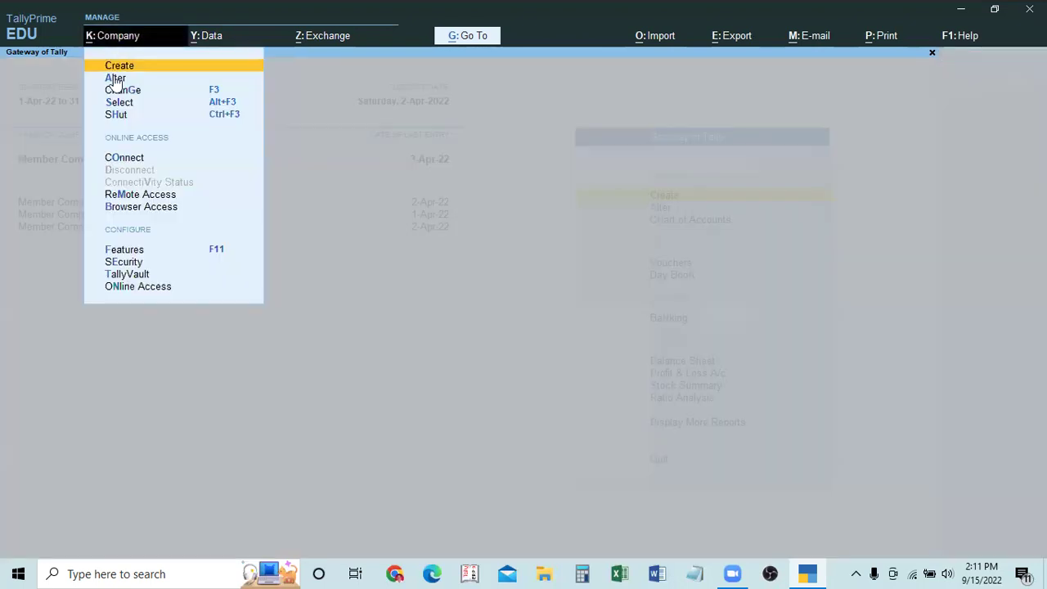
{"action": "left_click", "coordinate": [116, 78]}
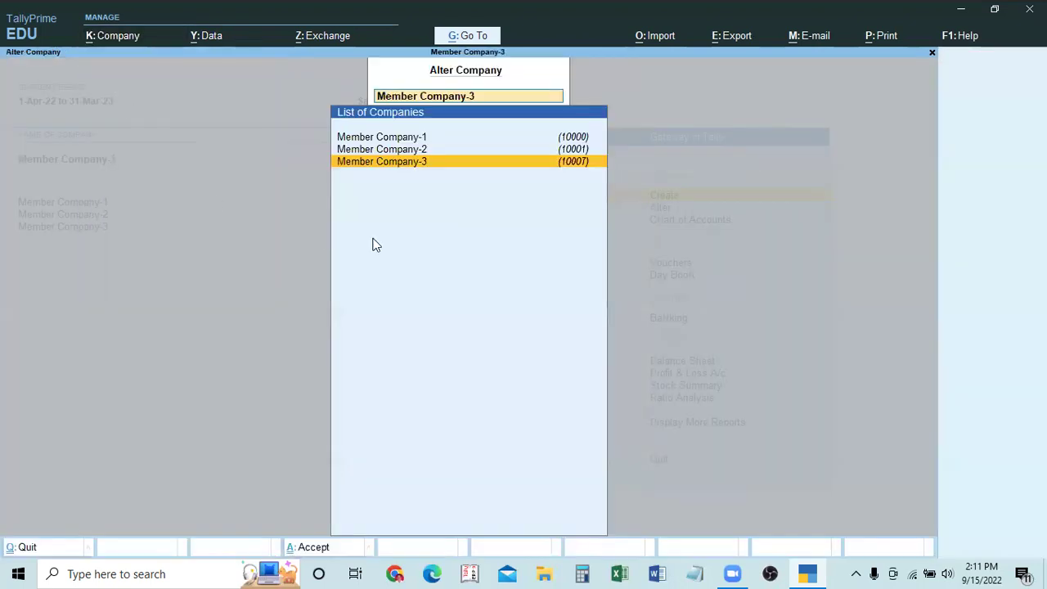
{"action": "left_click", "coordinate": [417, 162]}
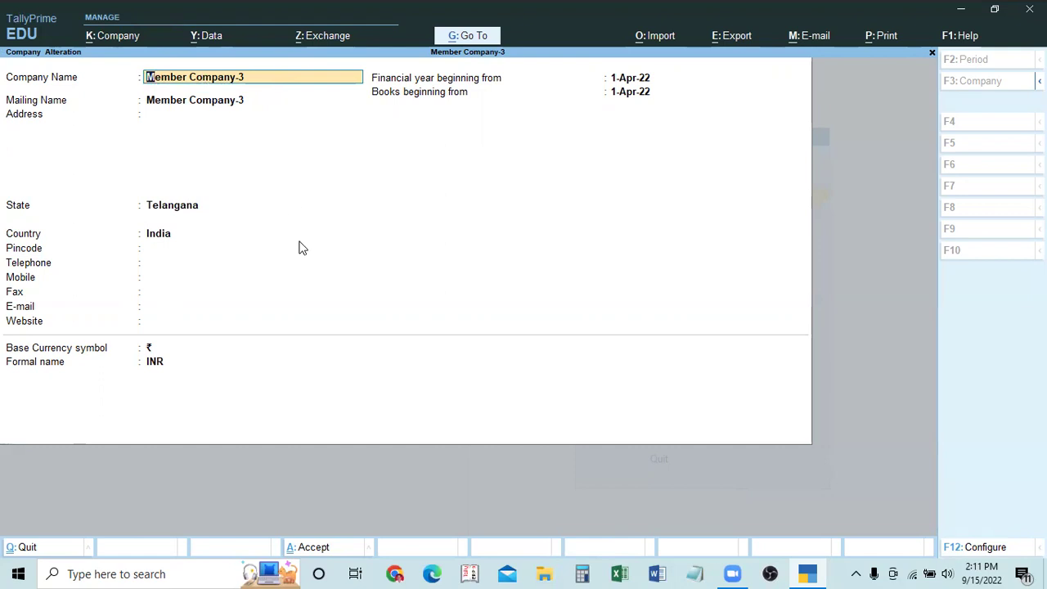
{"action": "key", "text": "Escape"}
{"action": "key", "text": "Escape"}
{"action": "key", "text": "y"}
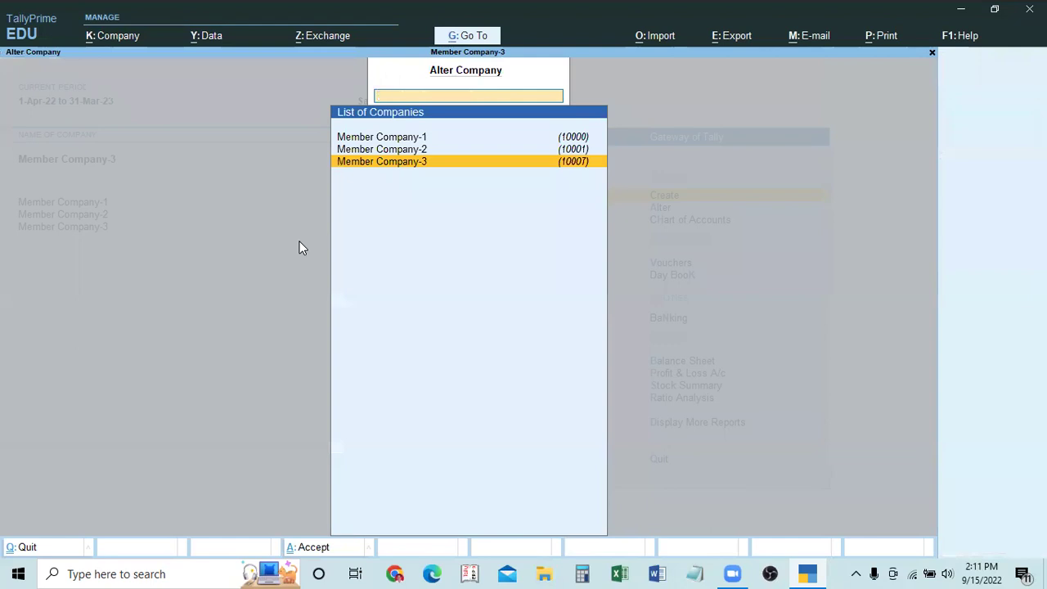
{"action": "key", "text": "Escape"}
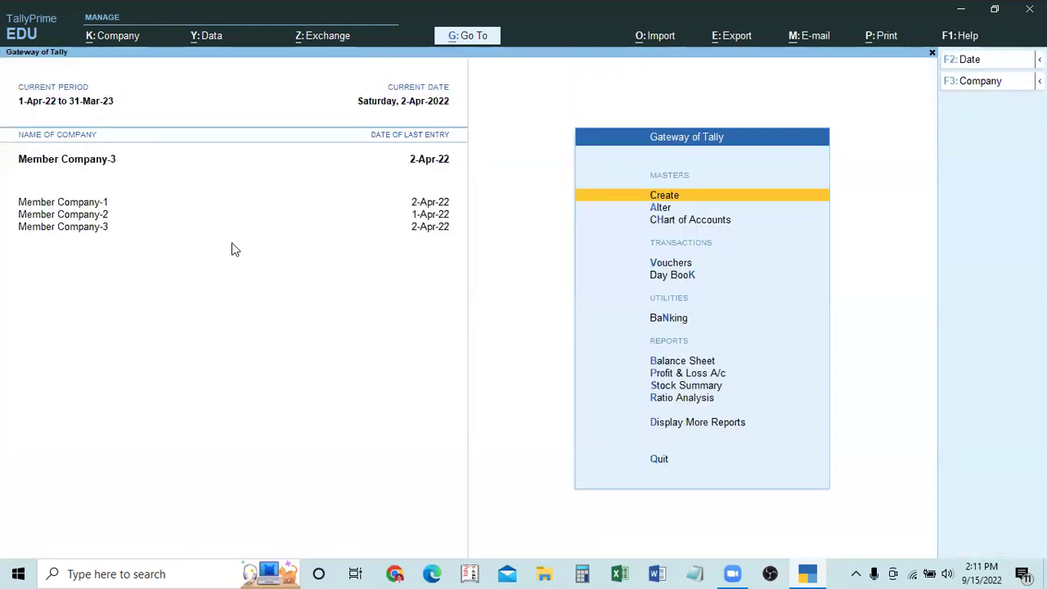